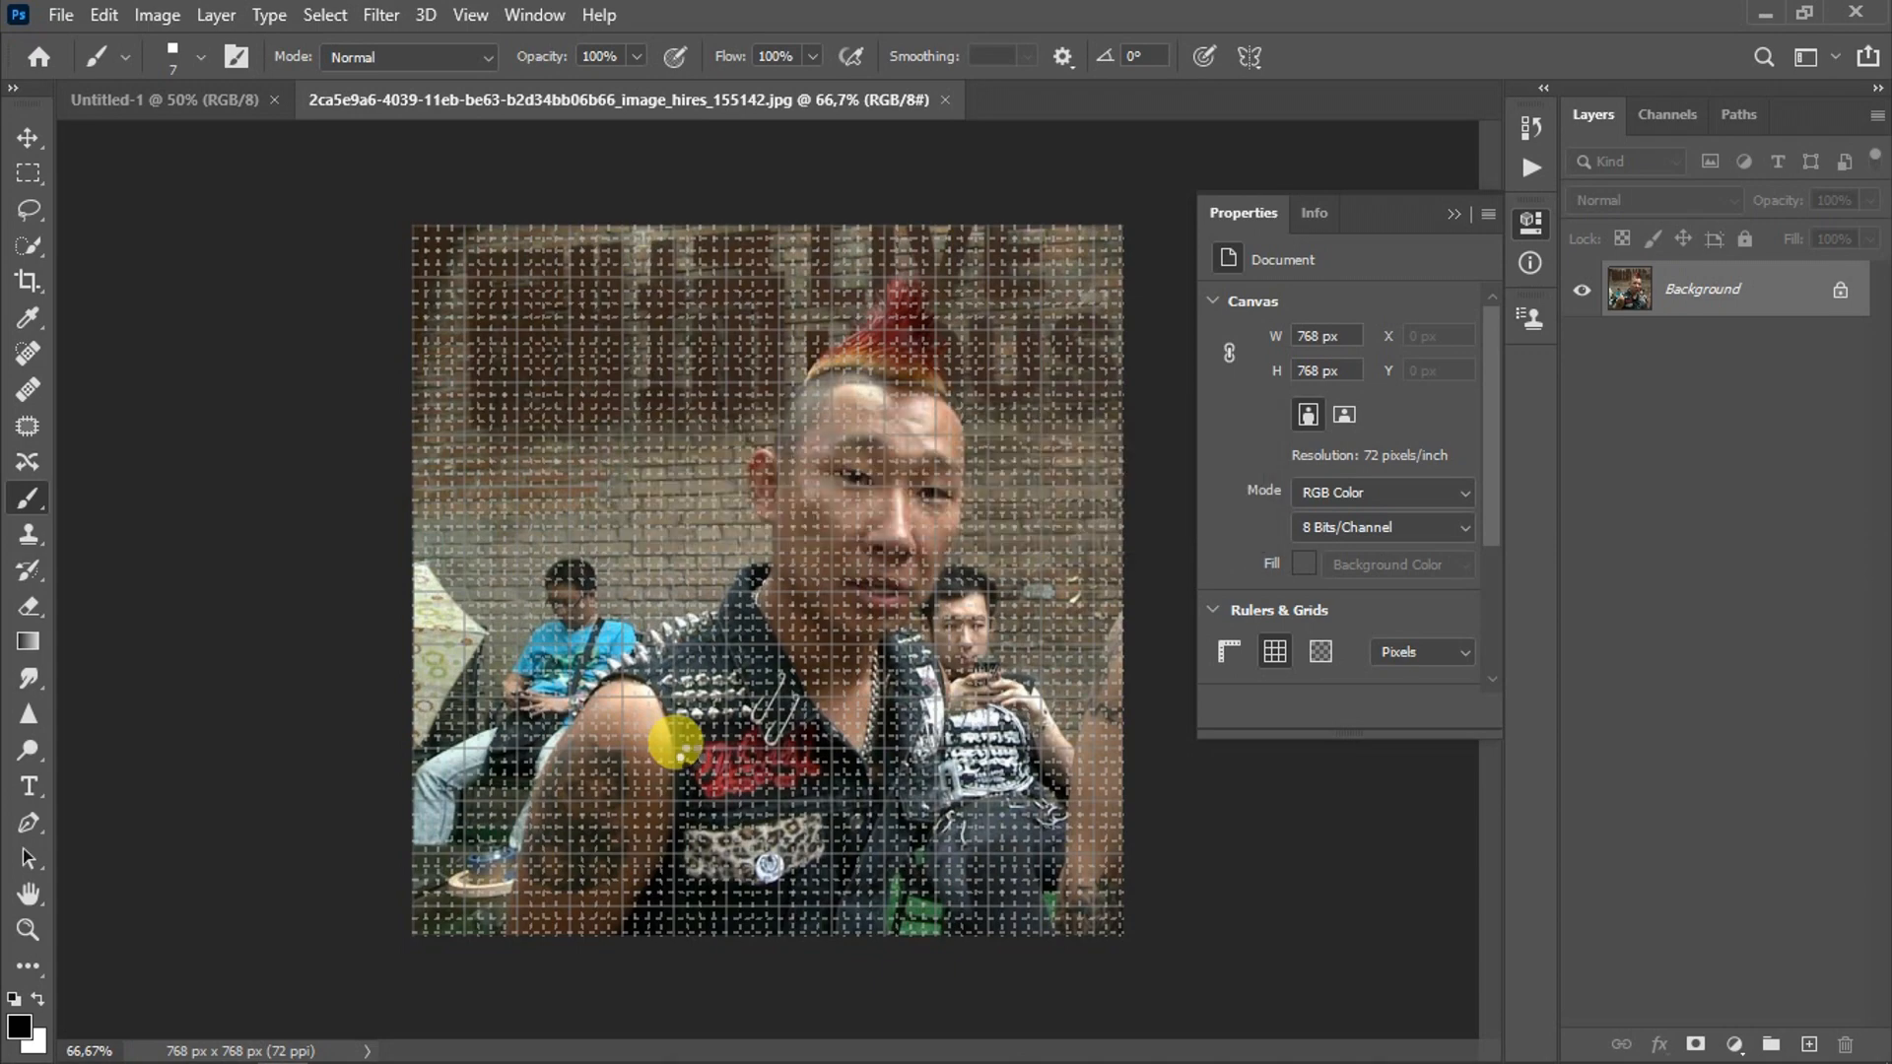
Step: Copy the selected figures to a new layer and hide the Background layer
key(ctrl+j)
click(1581, 347)
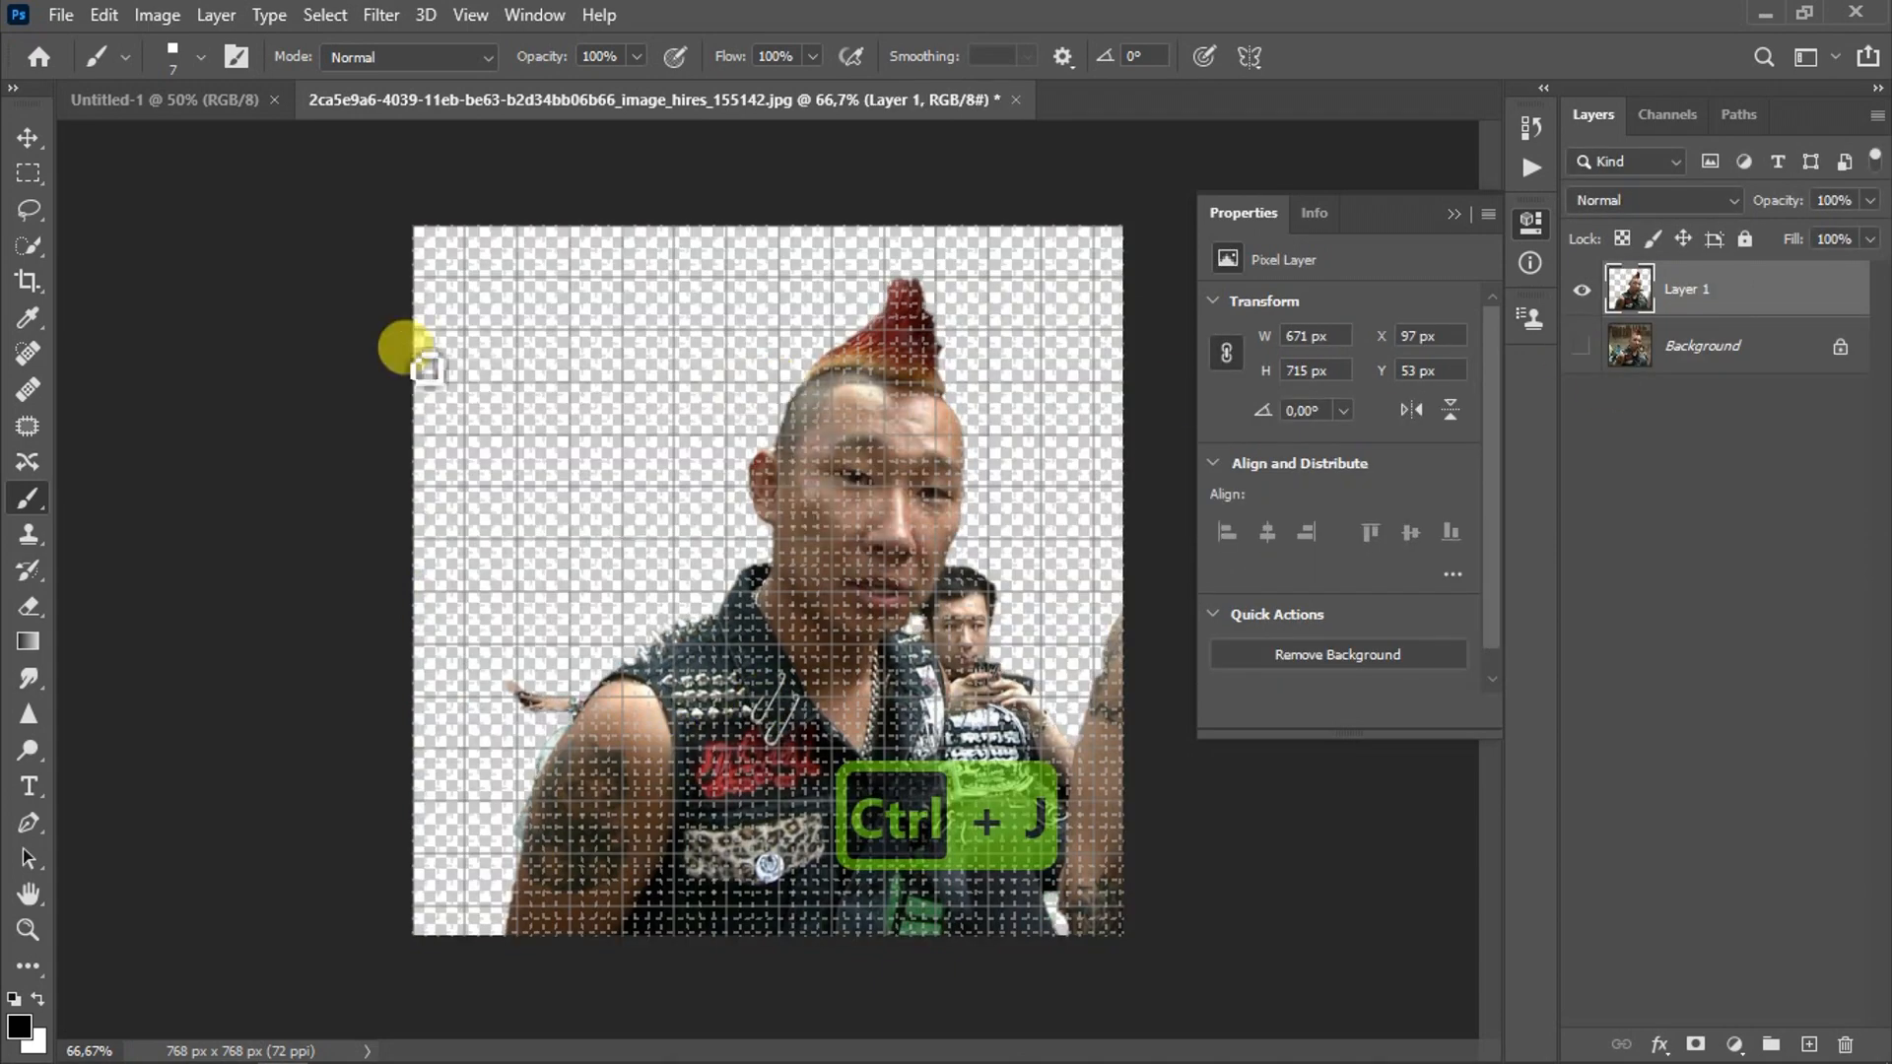
scroll(779, 386, up, 5)
scroll(778, 387, down, 4)
Step: Place the cutout in the Untitled-1 document, rotate it to -8.81°, and position it near the canvas centre
click(28, 138)
drag(908, 432, 785, 549)
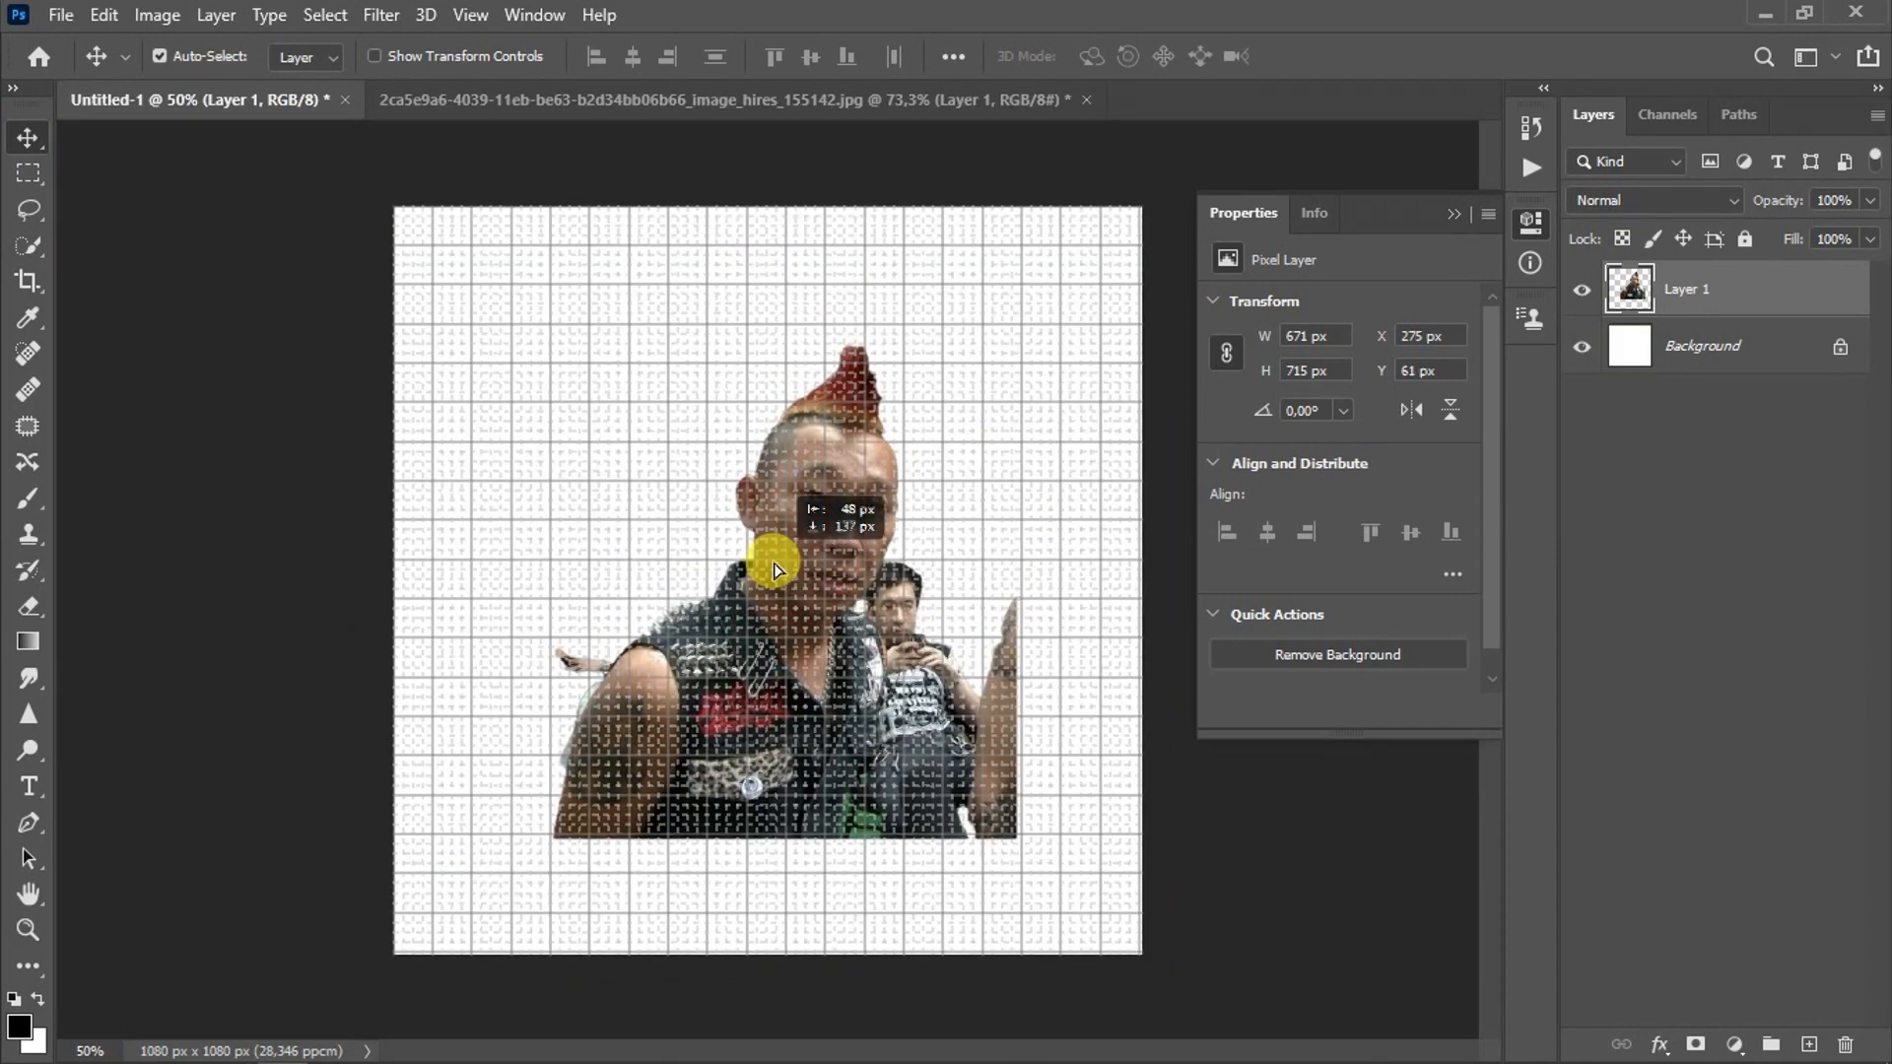
key(ctrl+t)
drag(1021, 310, 988, 279)
drag(843, 434, 804, 429)
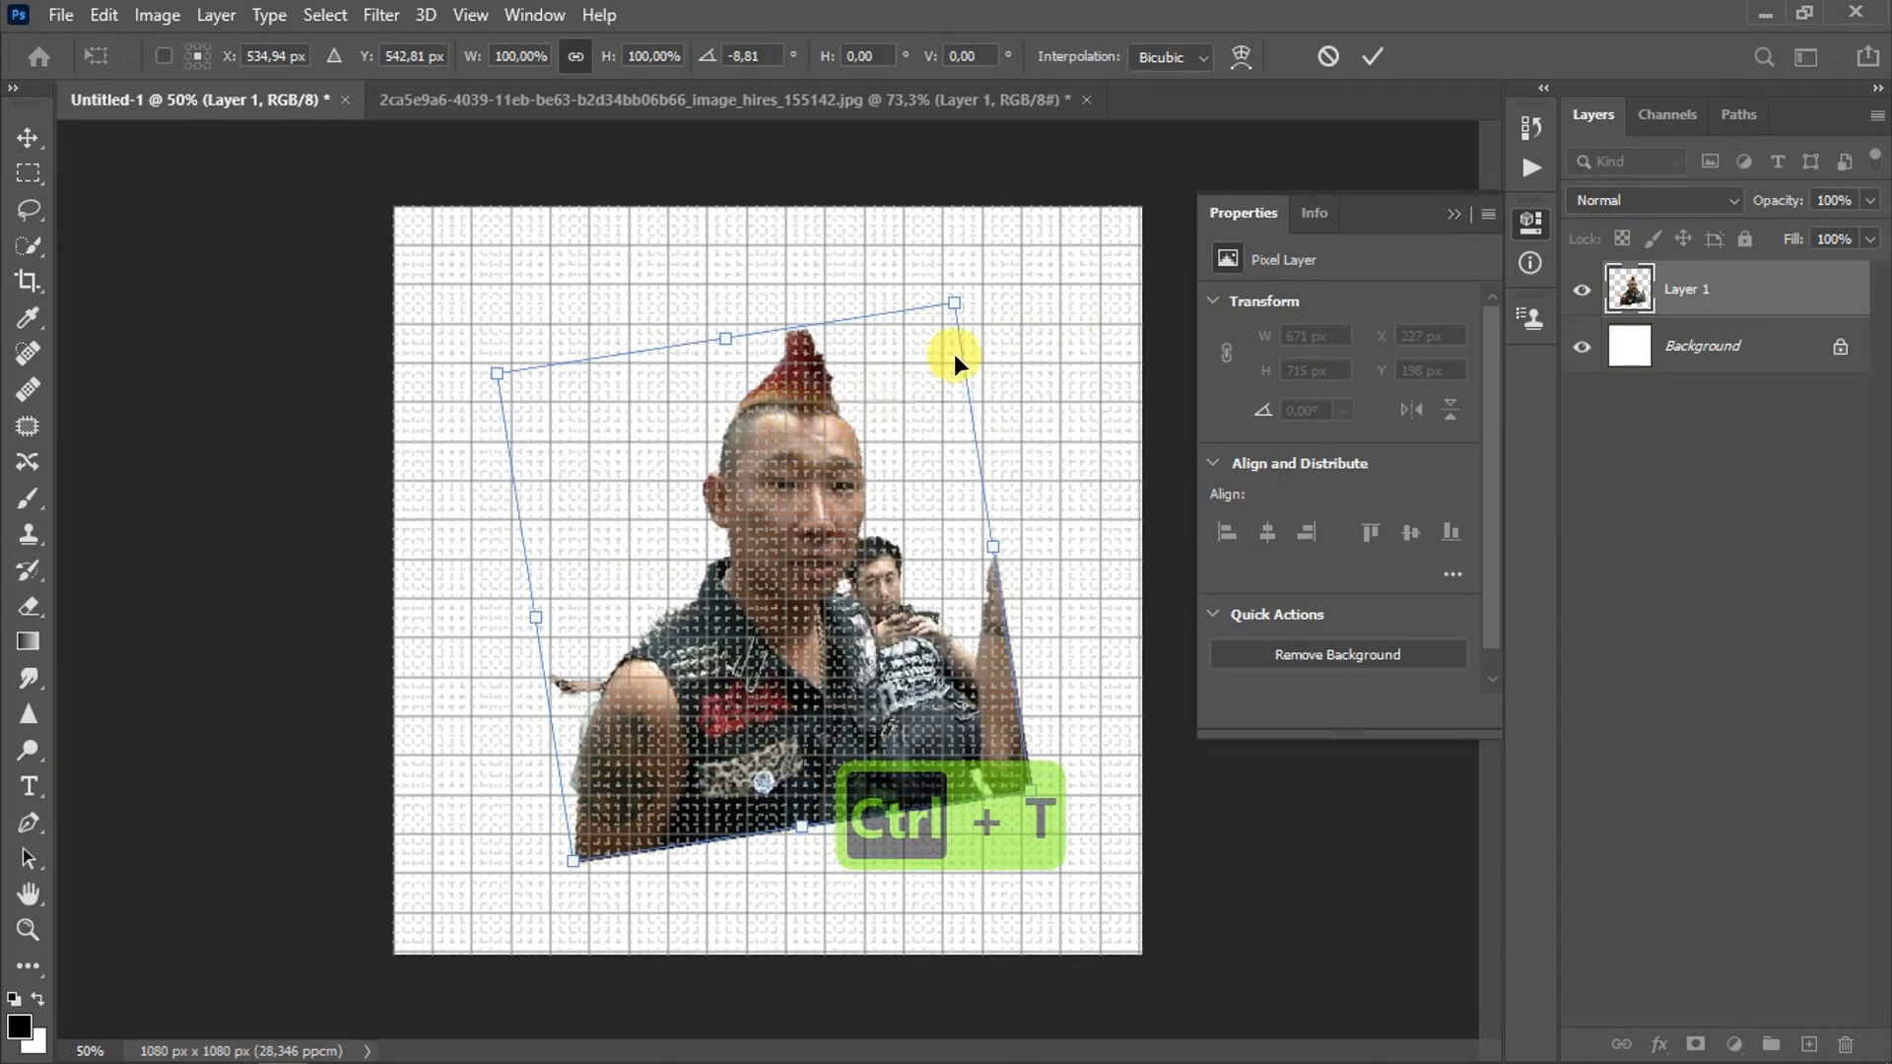
click(1371, 54)
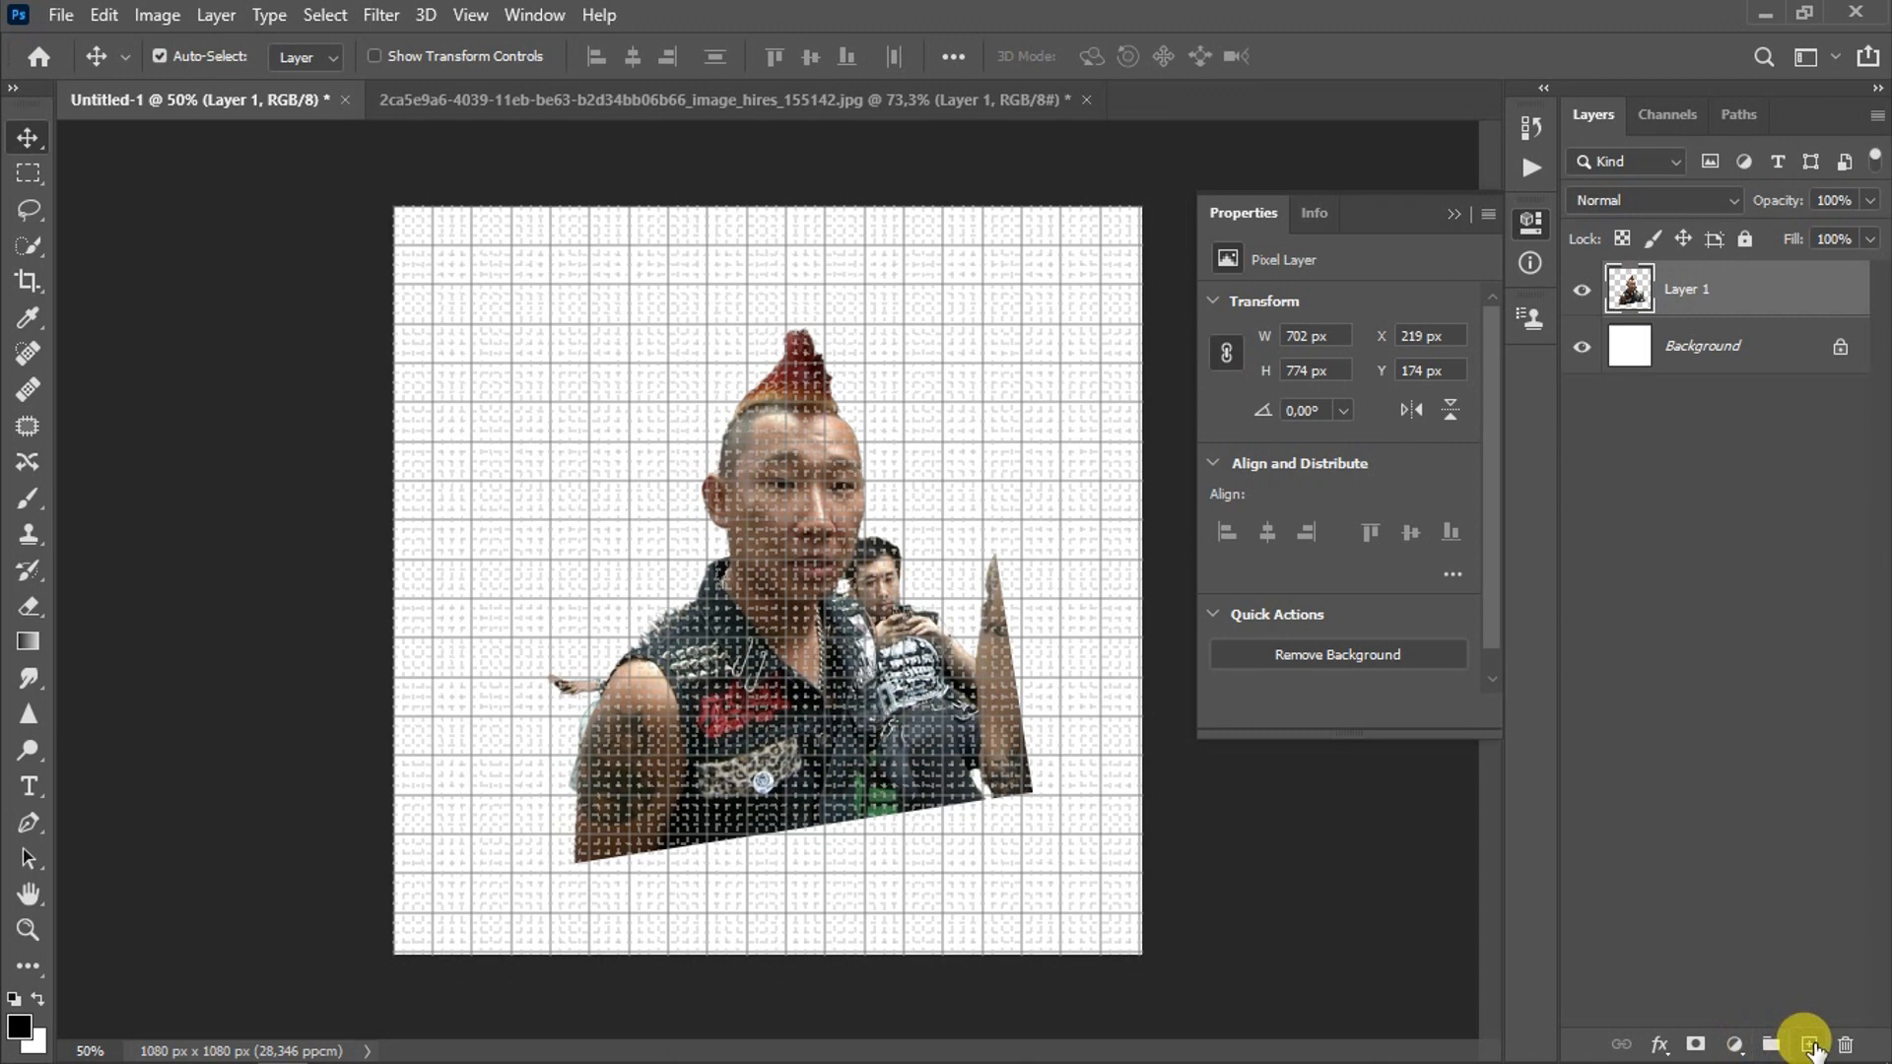
Step: Add a new empty layer above the cutout in Layer 1
click(1811, 1046)
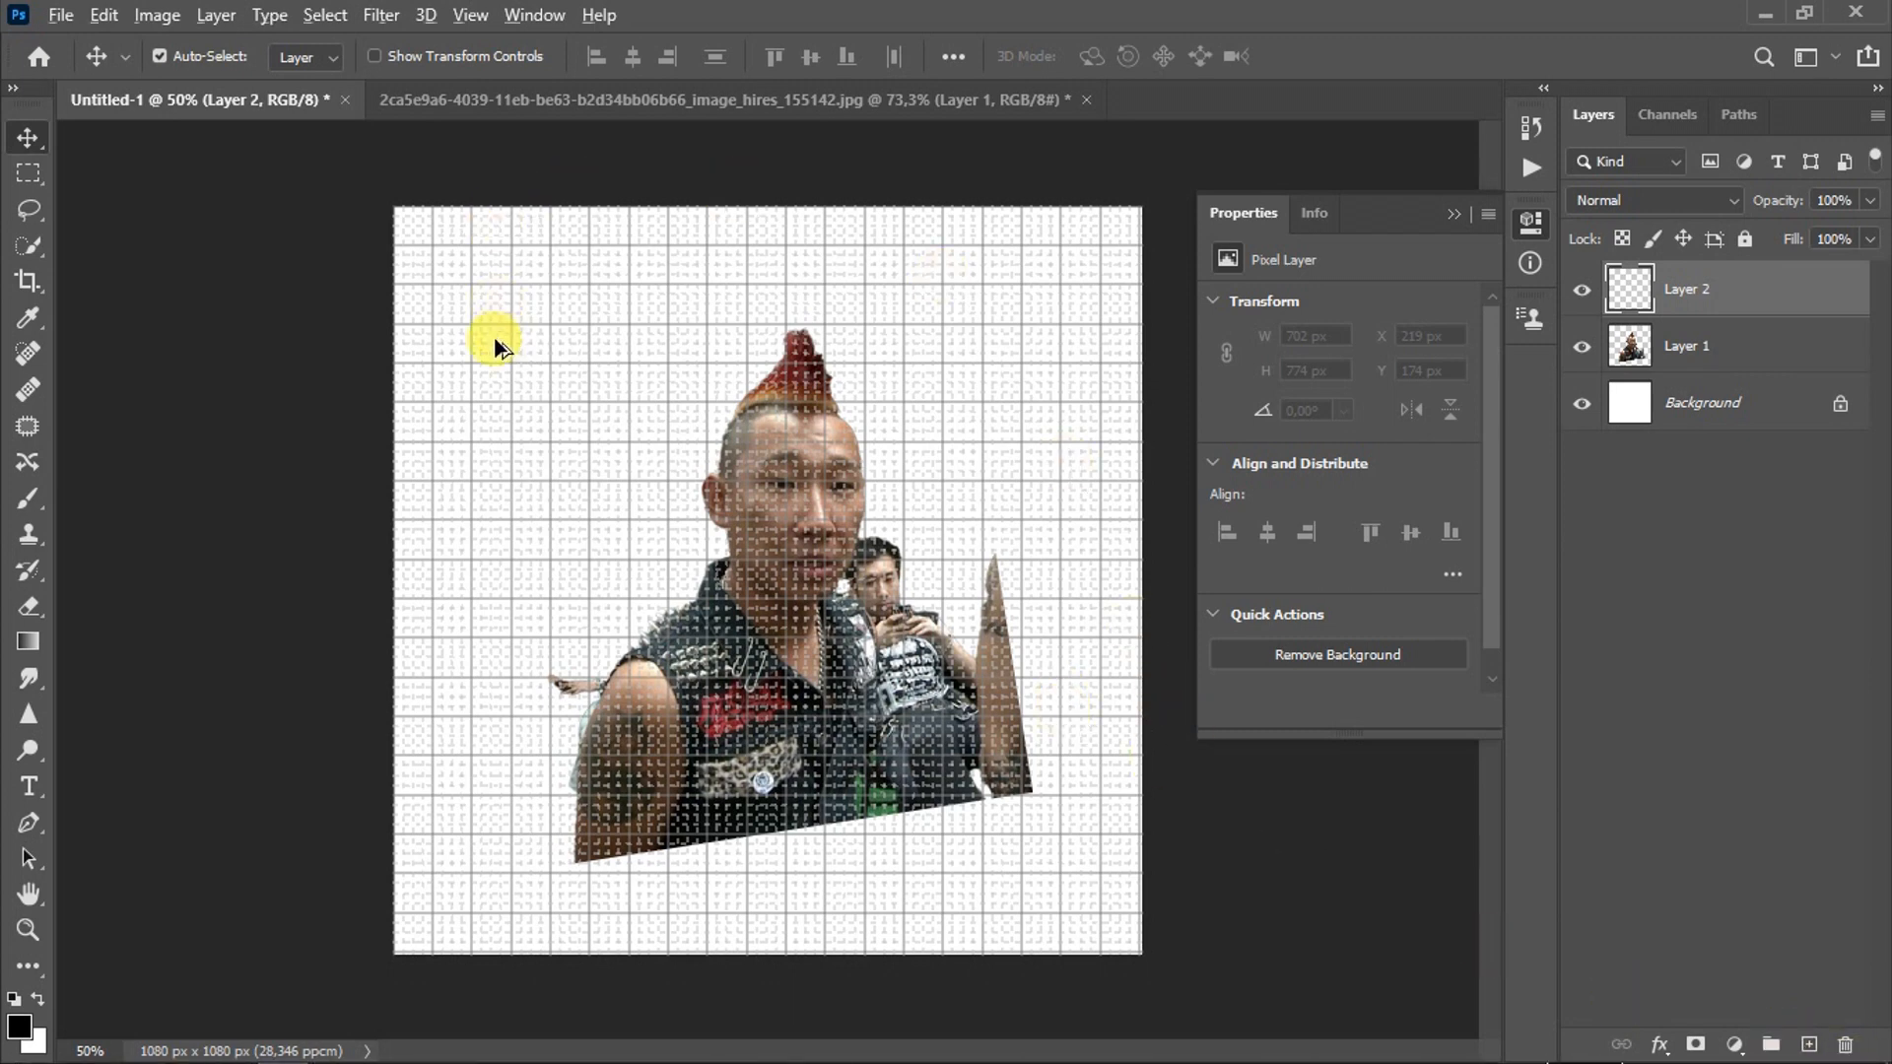
scroll(490, 345, up, 2)
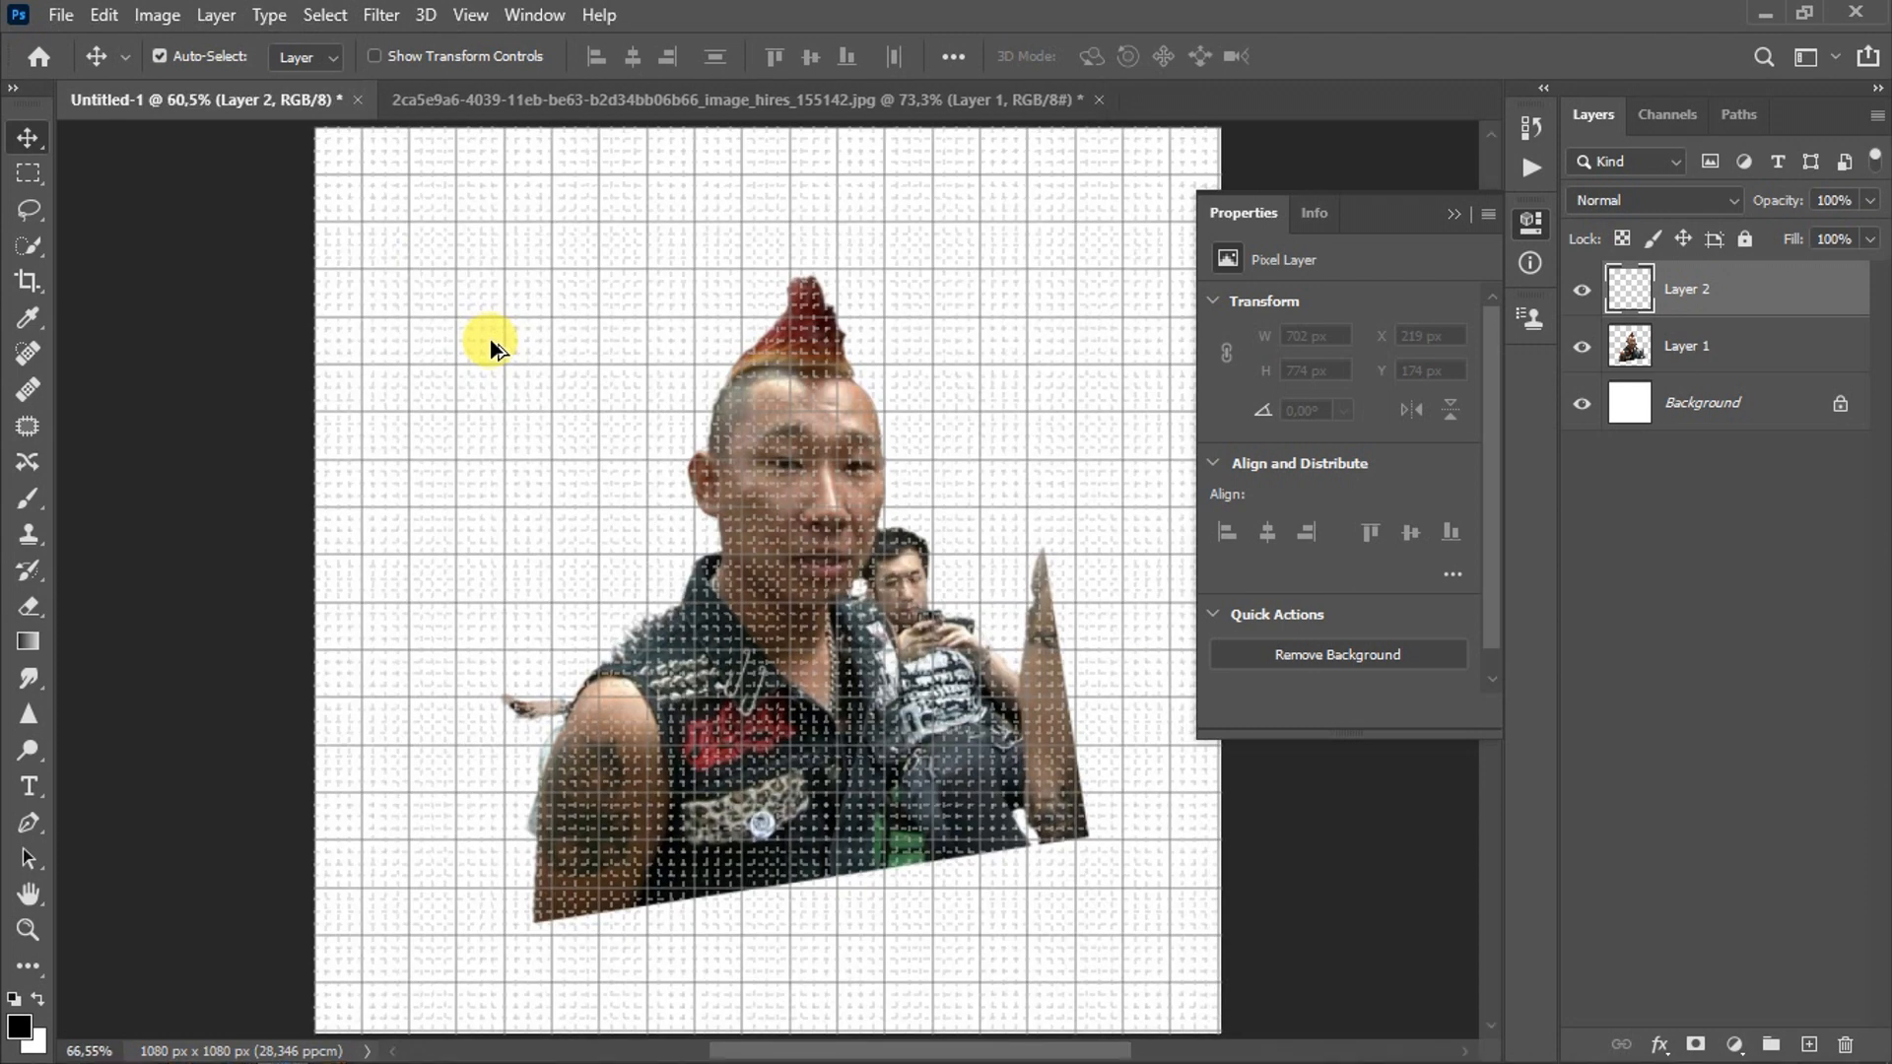
scroll(497, 337, up, 1)
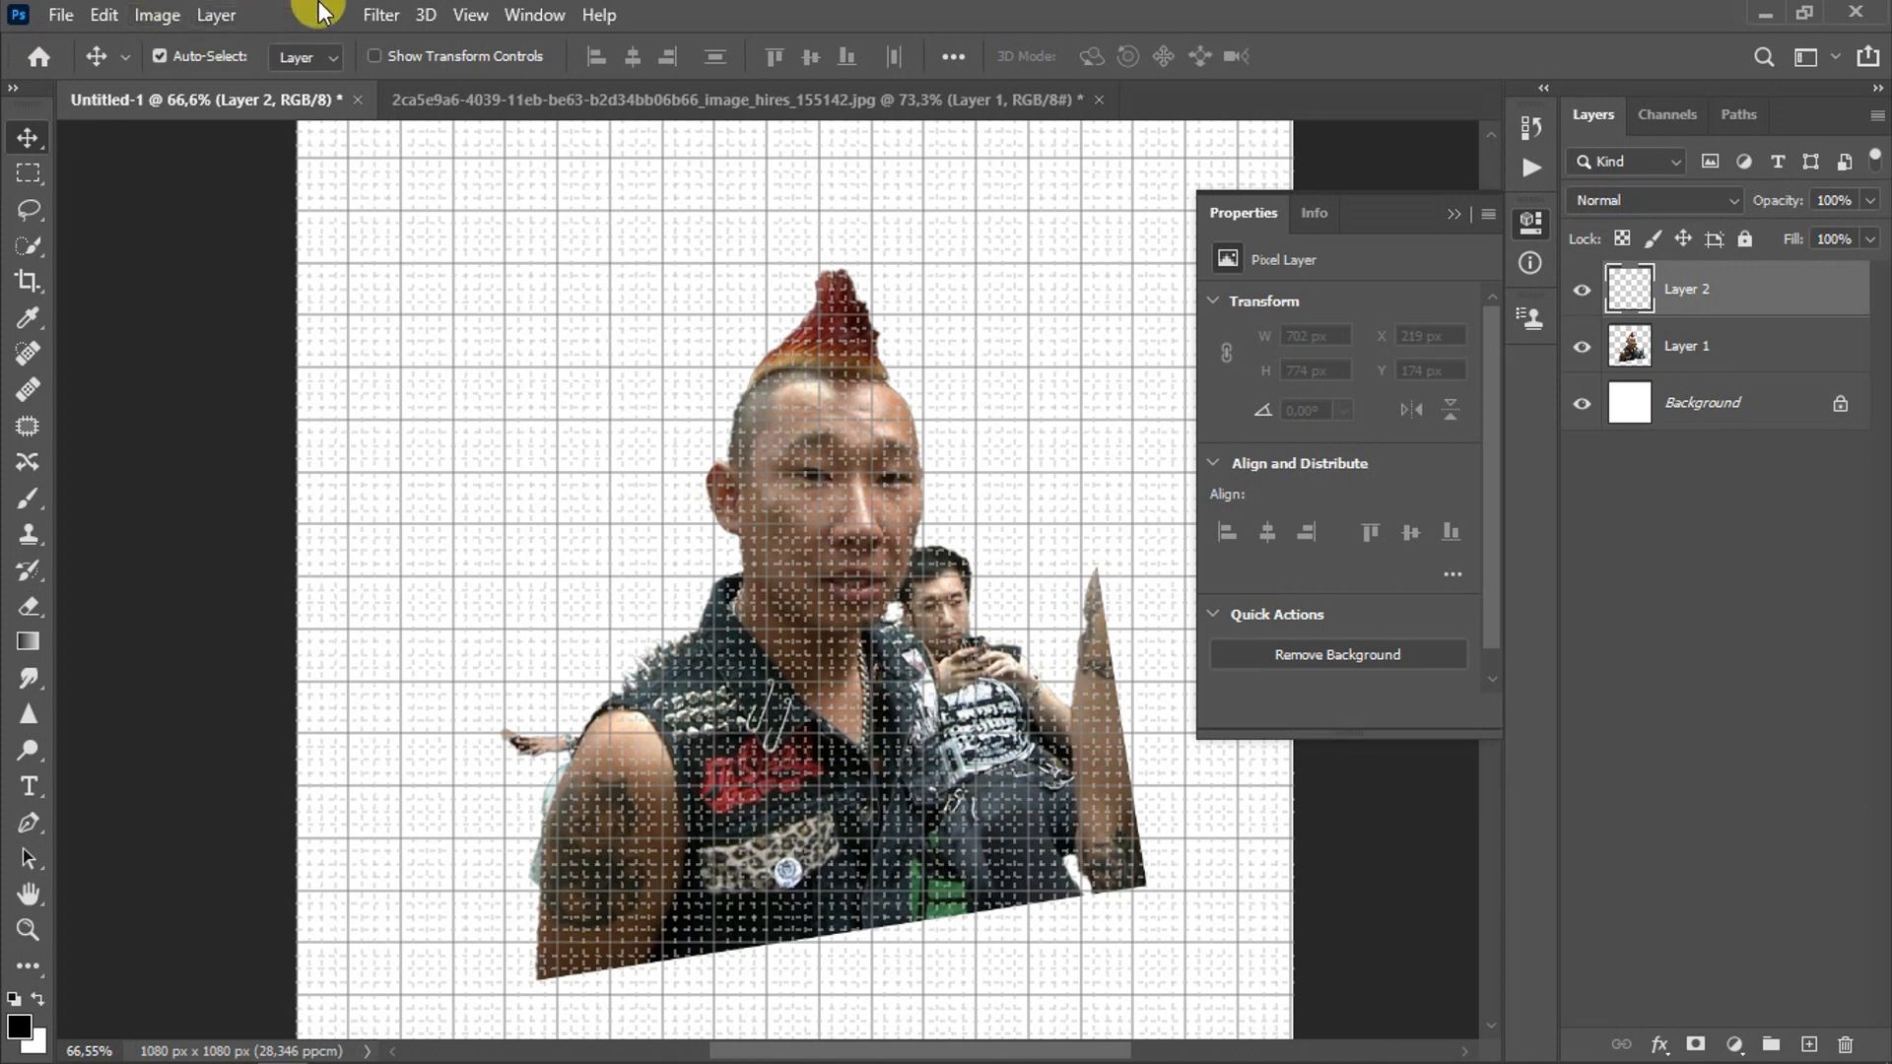
Step: Toggle the canvas grid off and back on
click(463, 17)
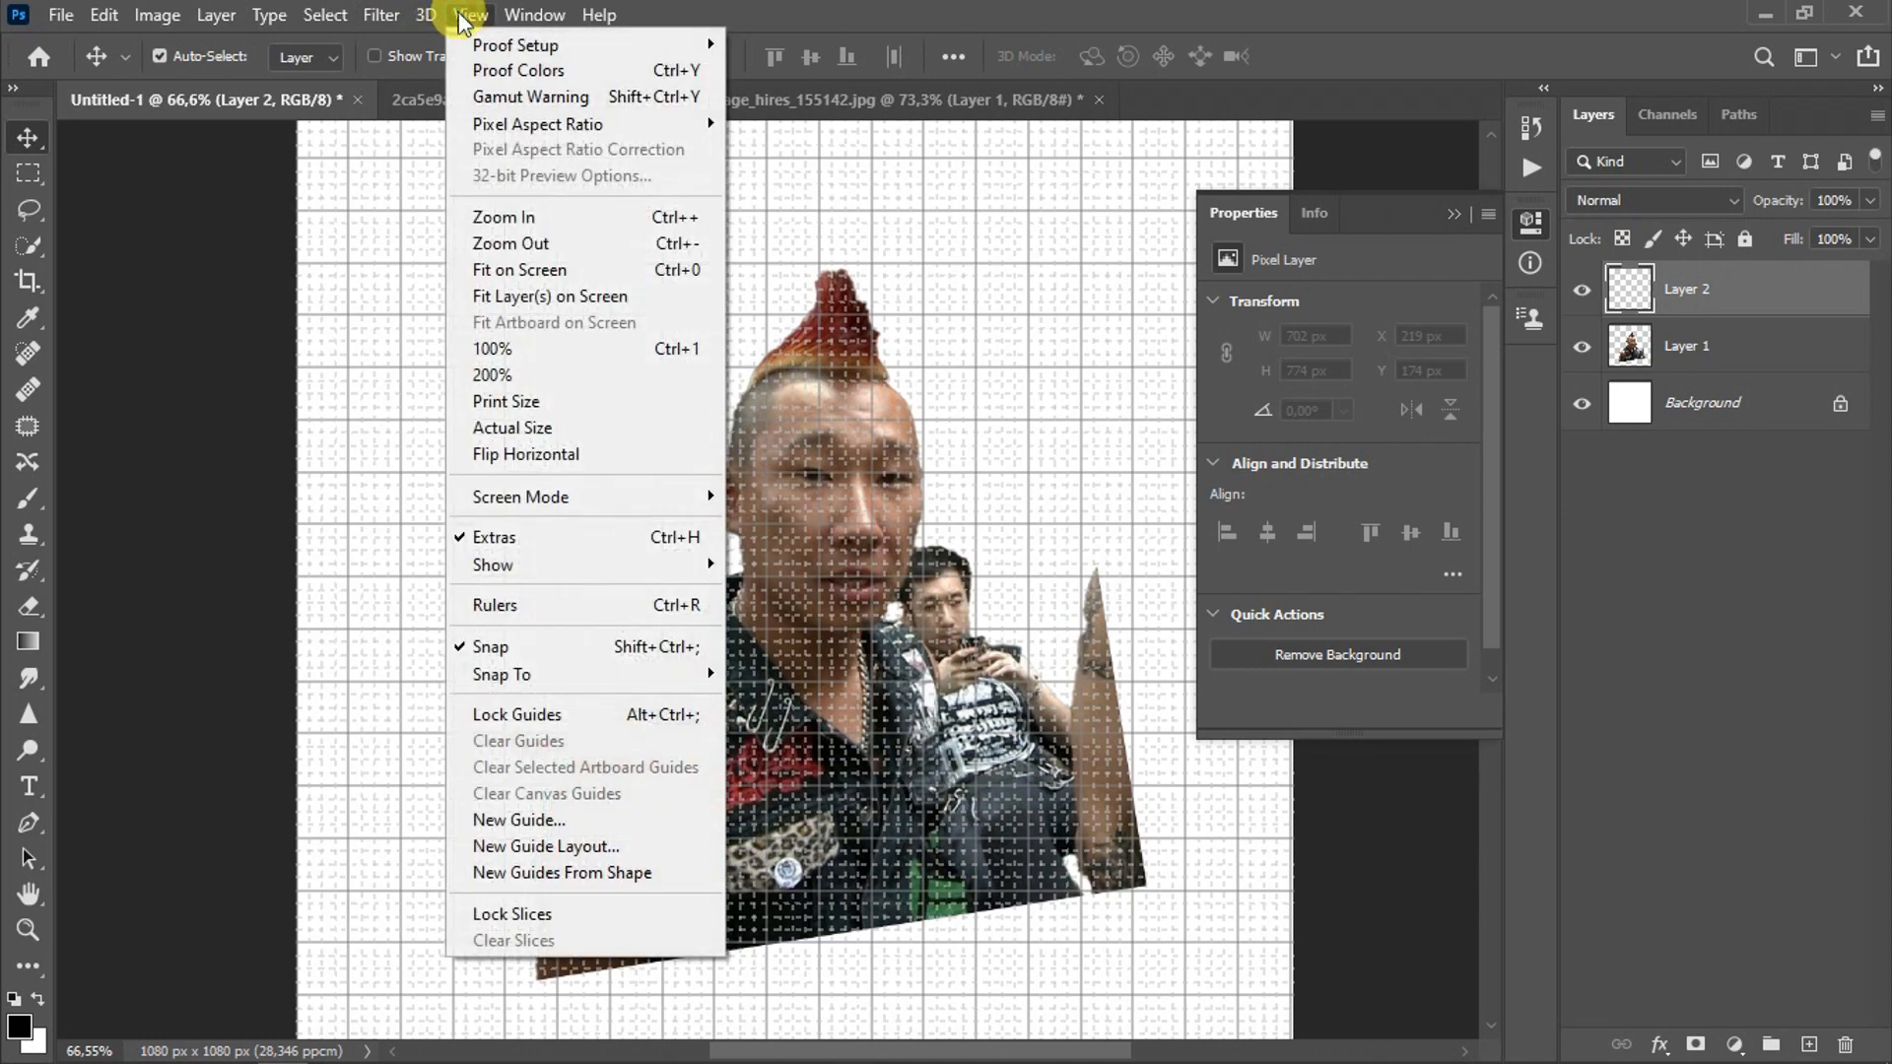
mouse_move(658, 569)
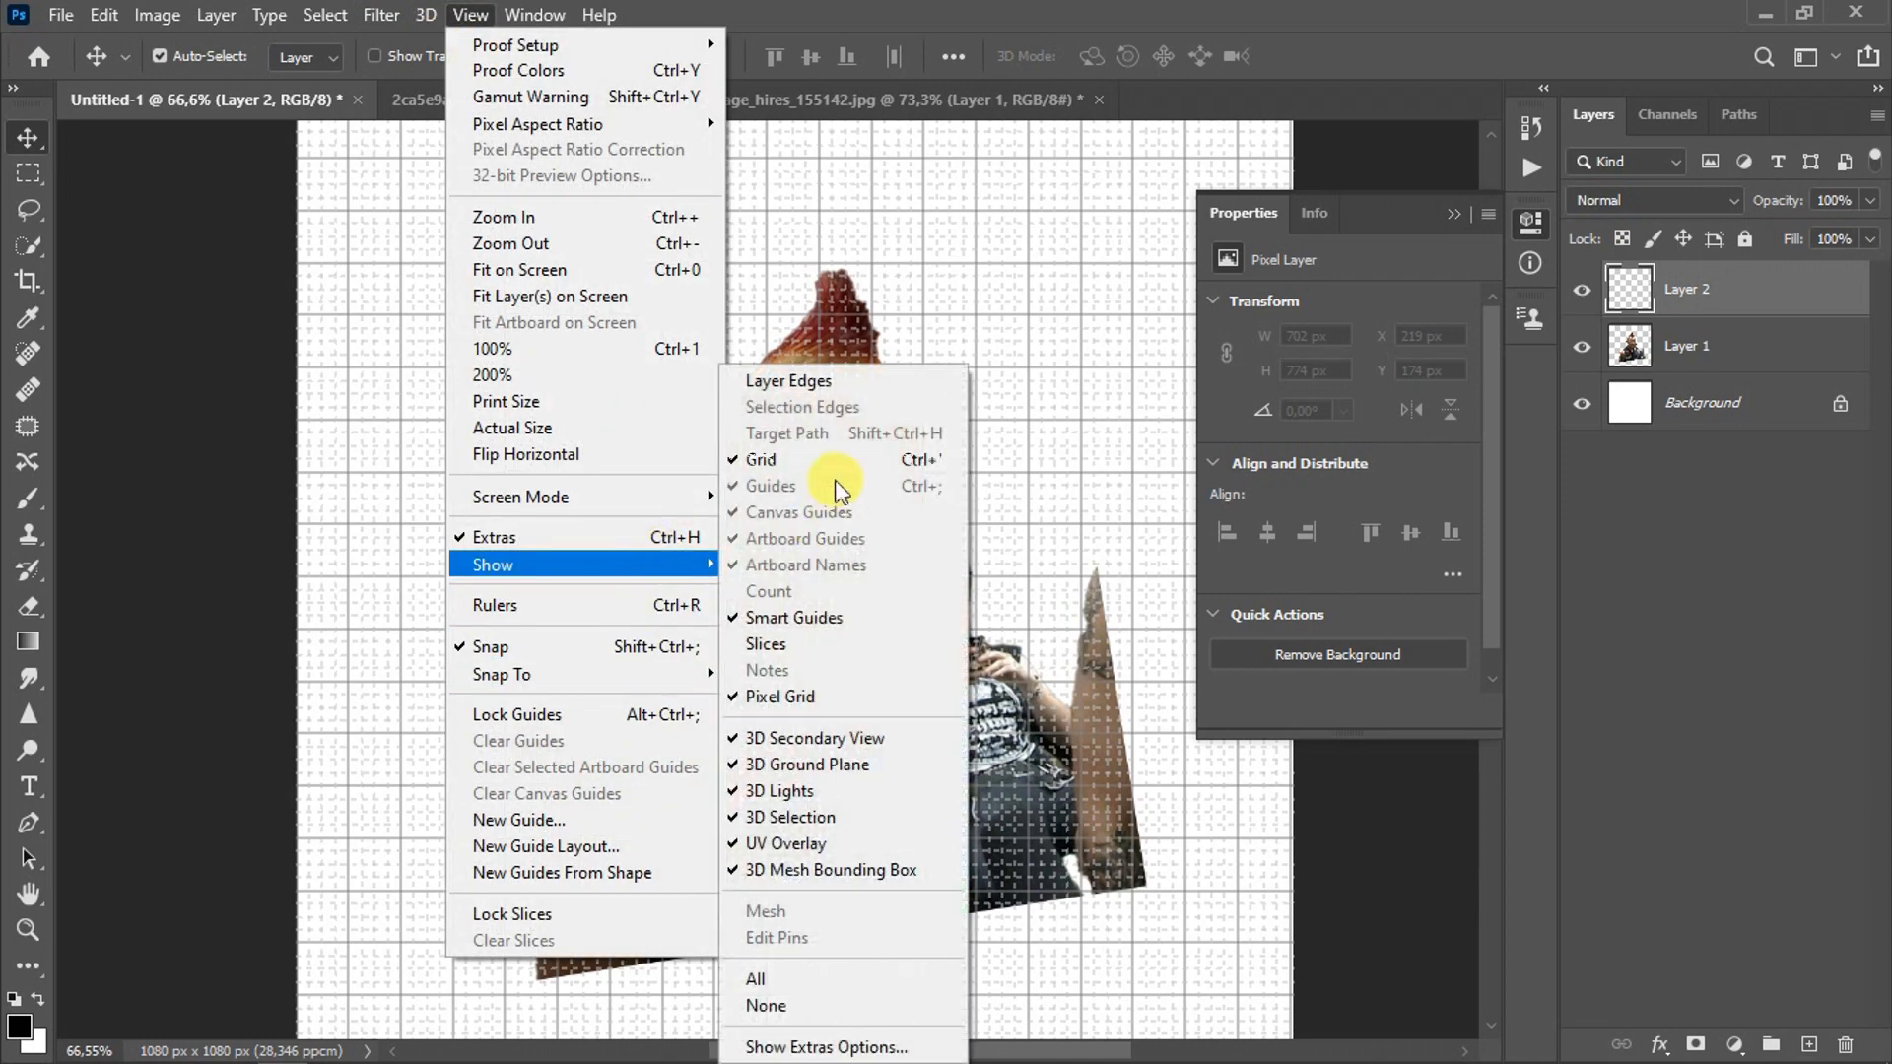
click(788, 451)
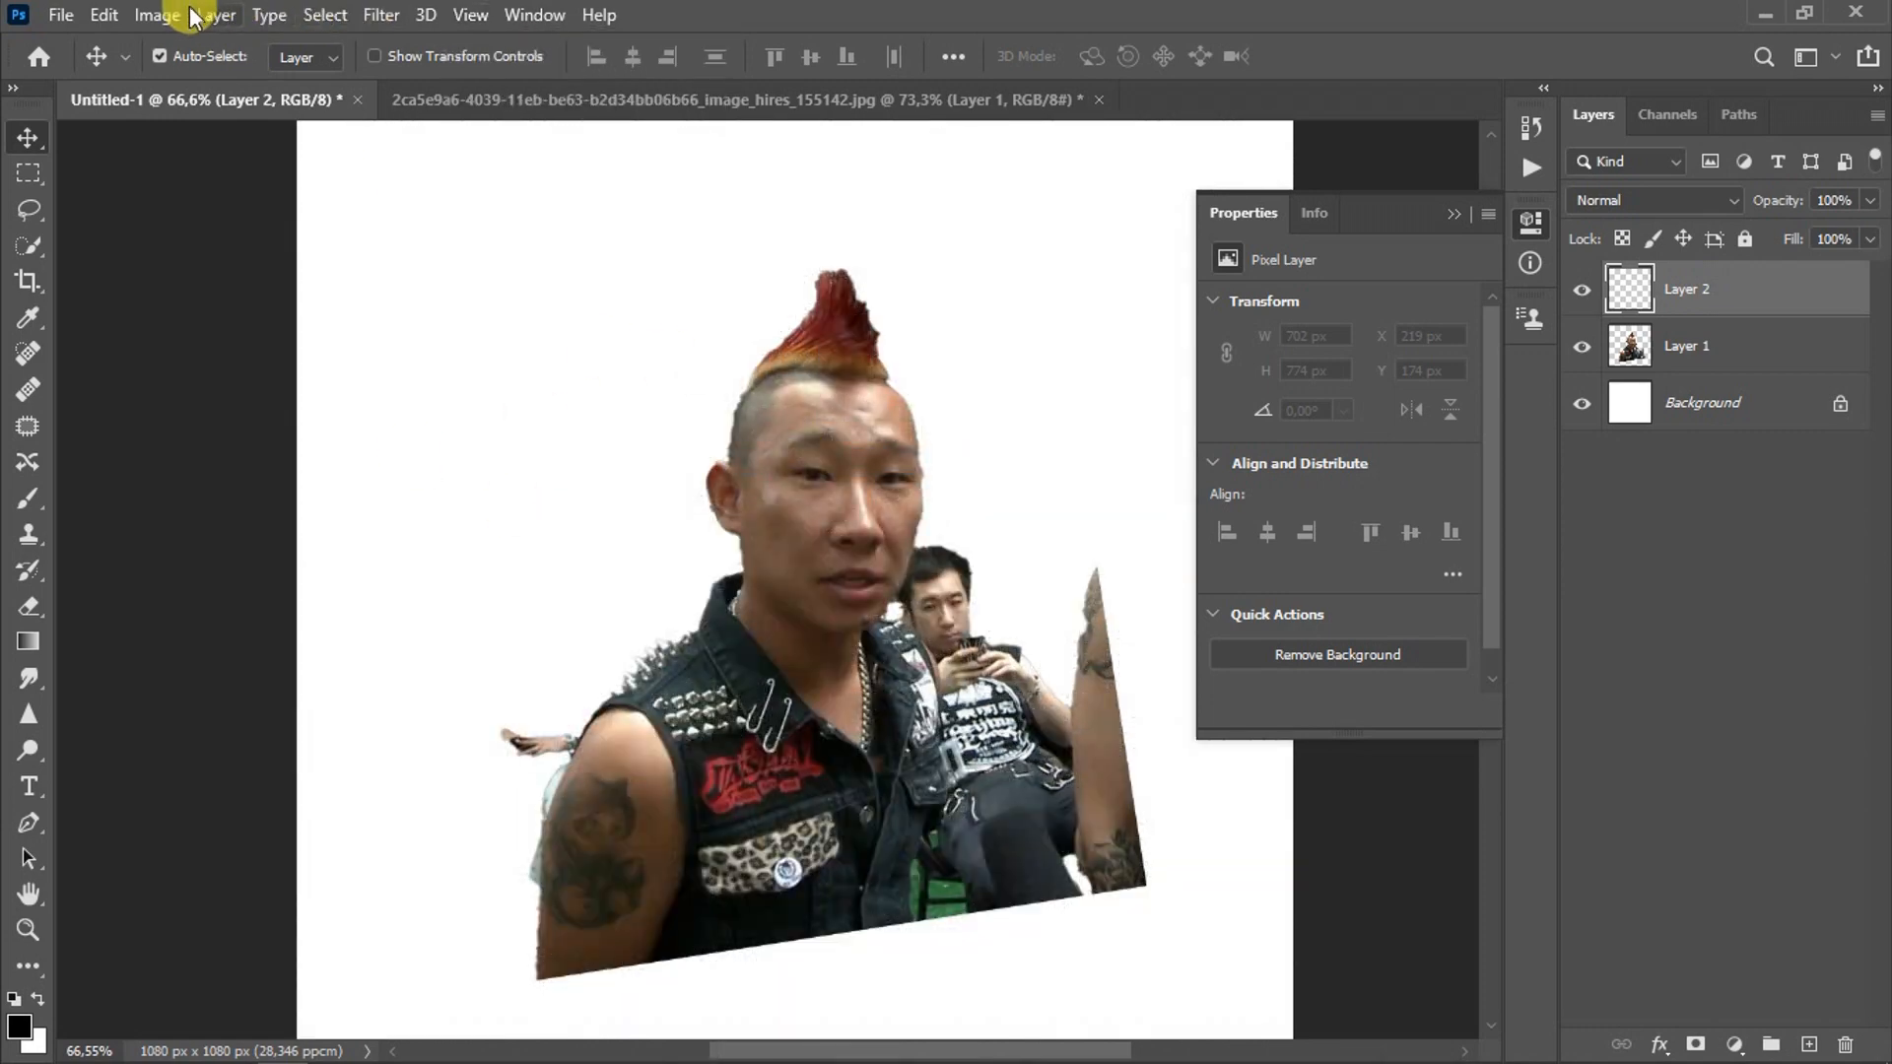
click(470, 15)
mouse_move(620, 553)
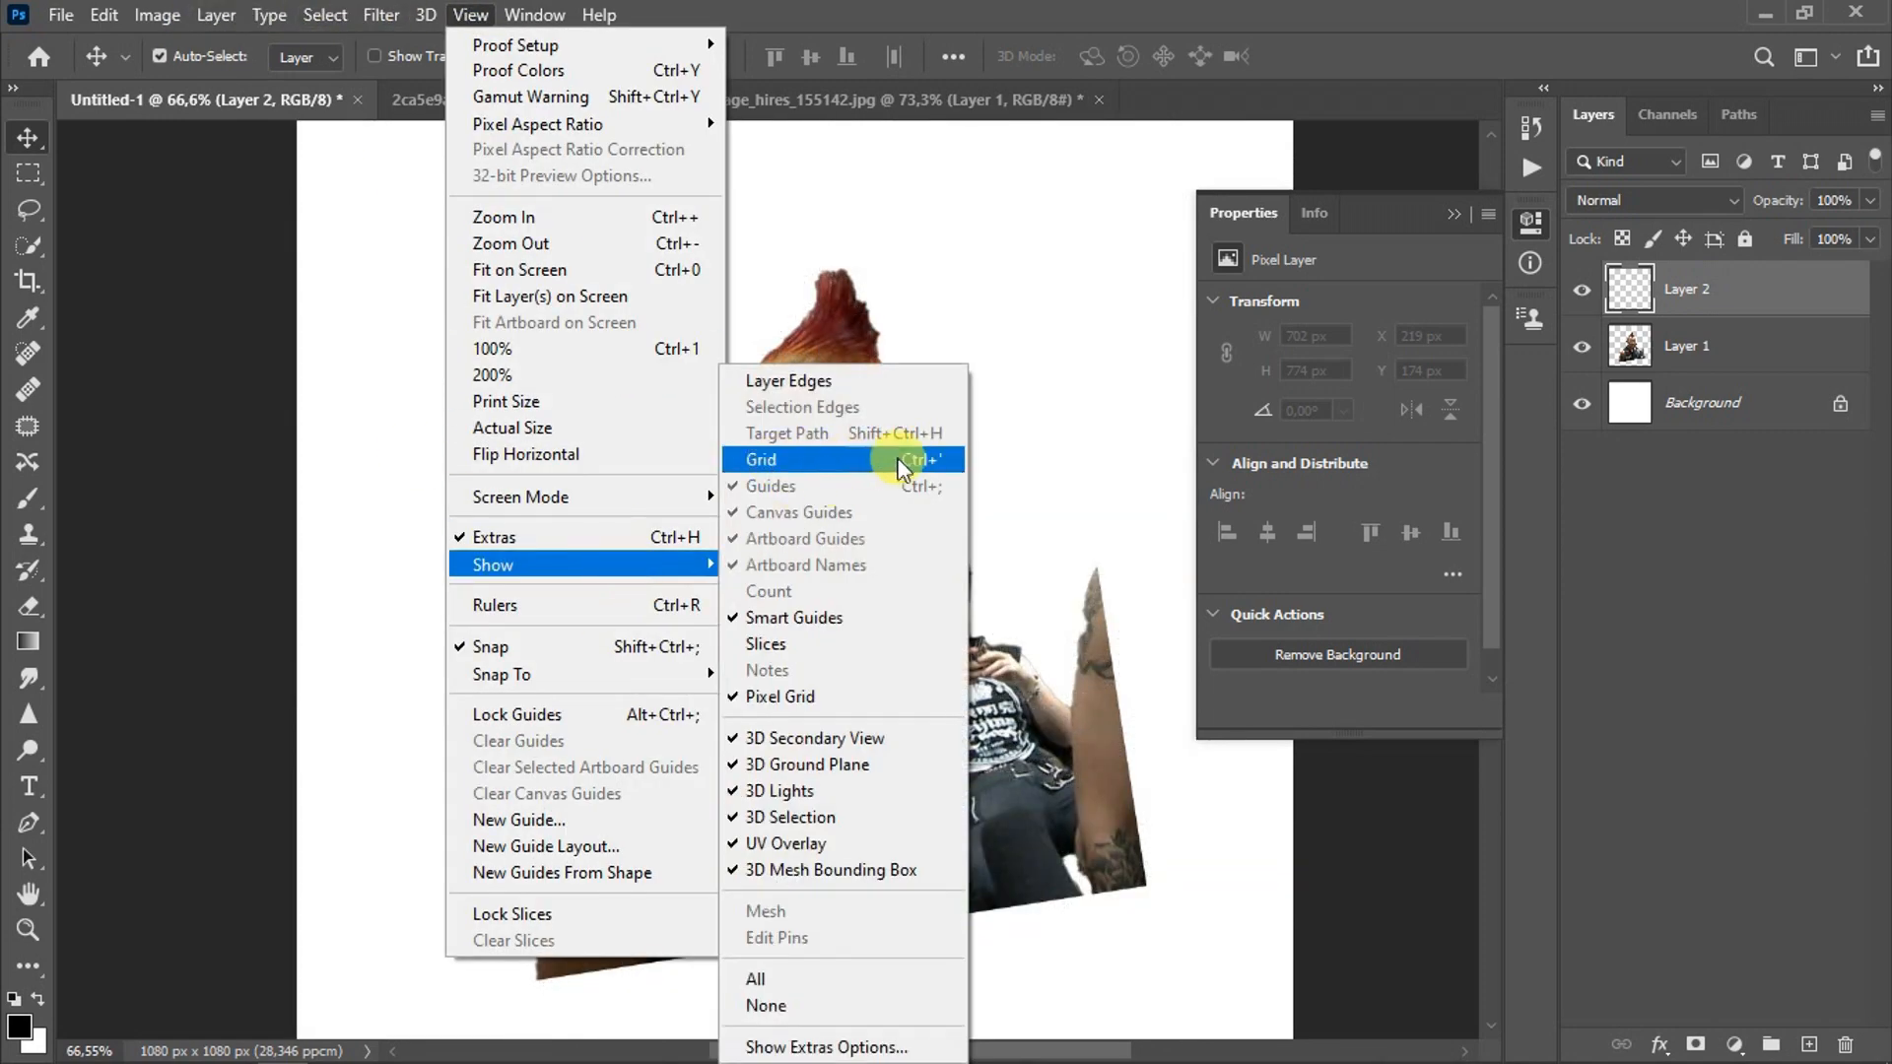
click(892, 342)
Step: Rename the new empty layer "lline"
scroll(817, 559, up, 2)
double_click(1684, 290)
key(BackSpace)
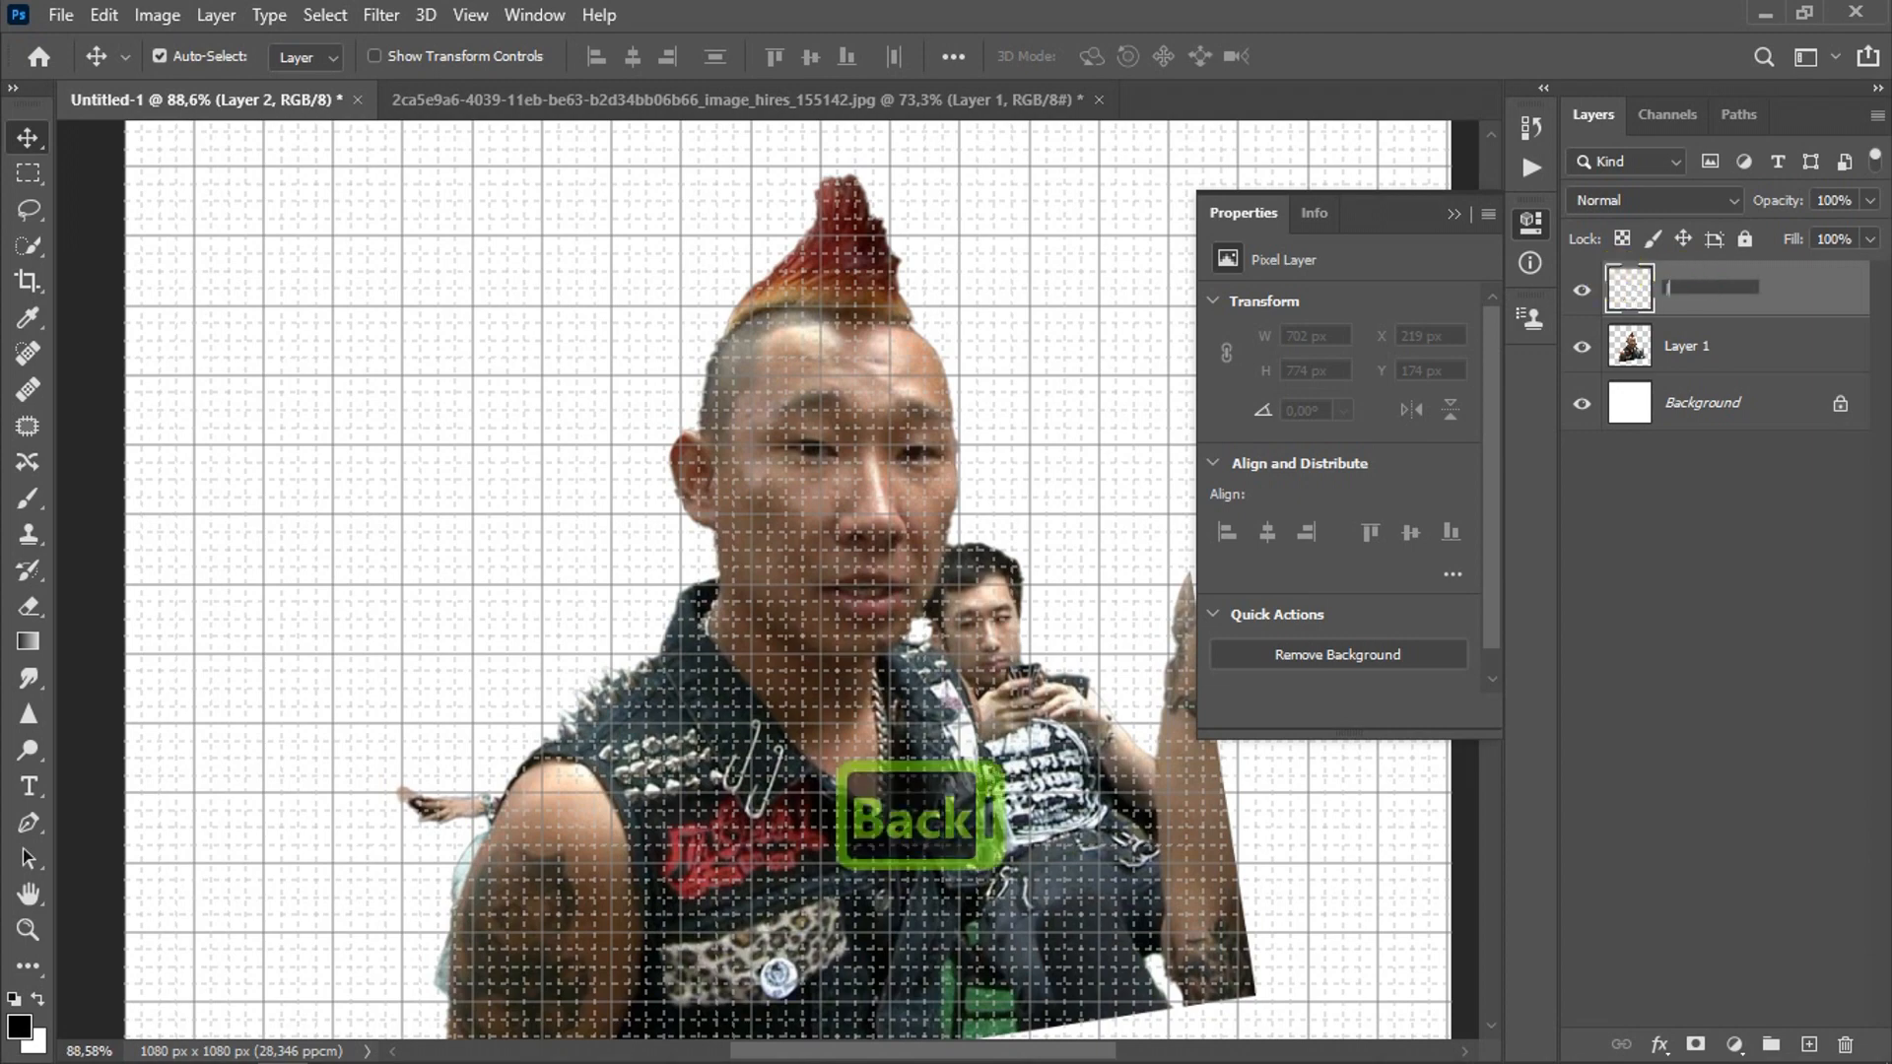
text(loine)
key(BackSpace)
key(BackSpace)
key(BackSpace)
key(BackSpace)
text(line)
click(1777, 282)
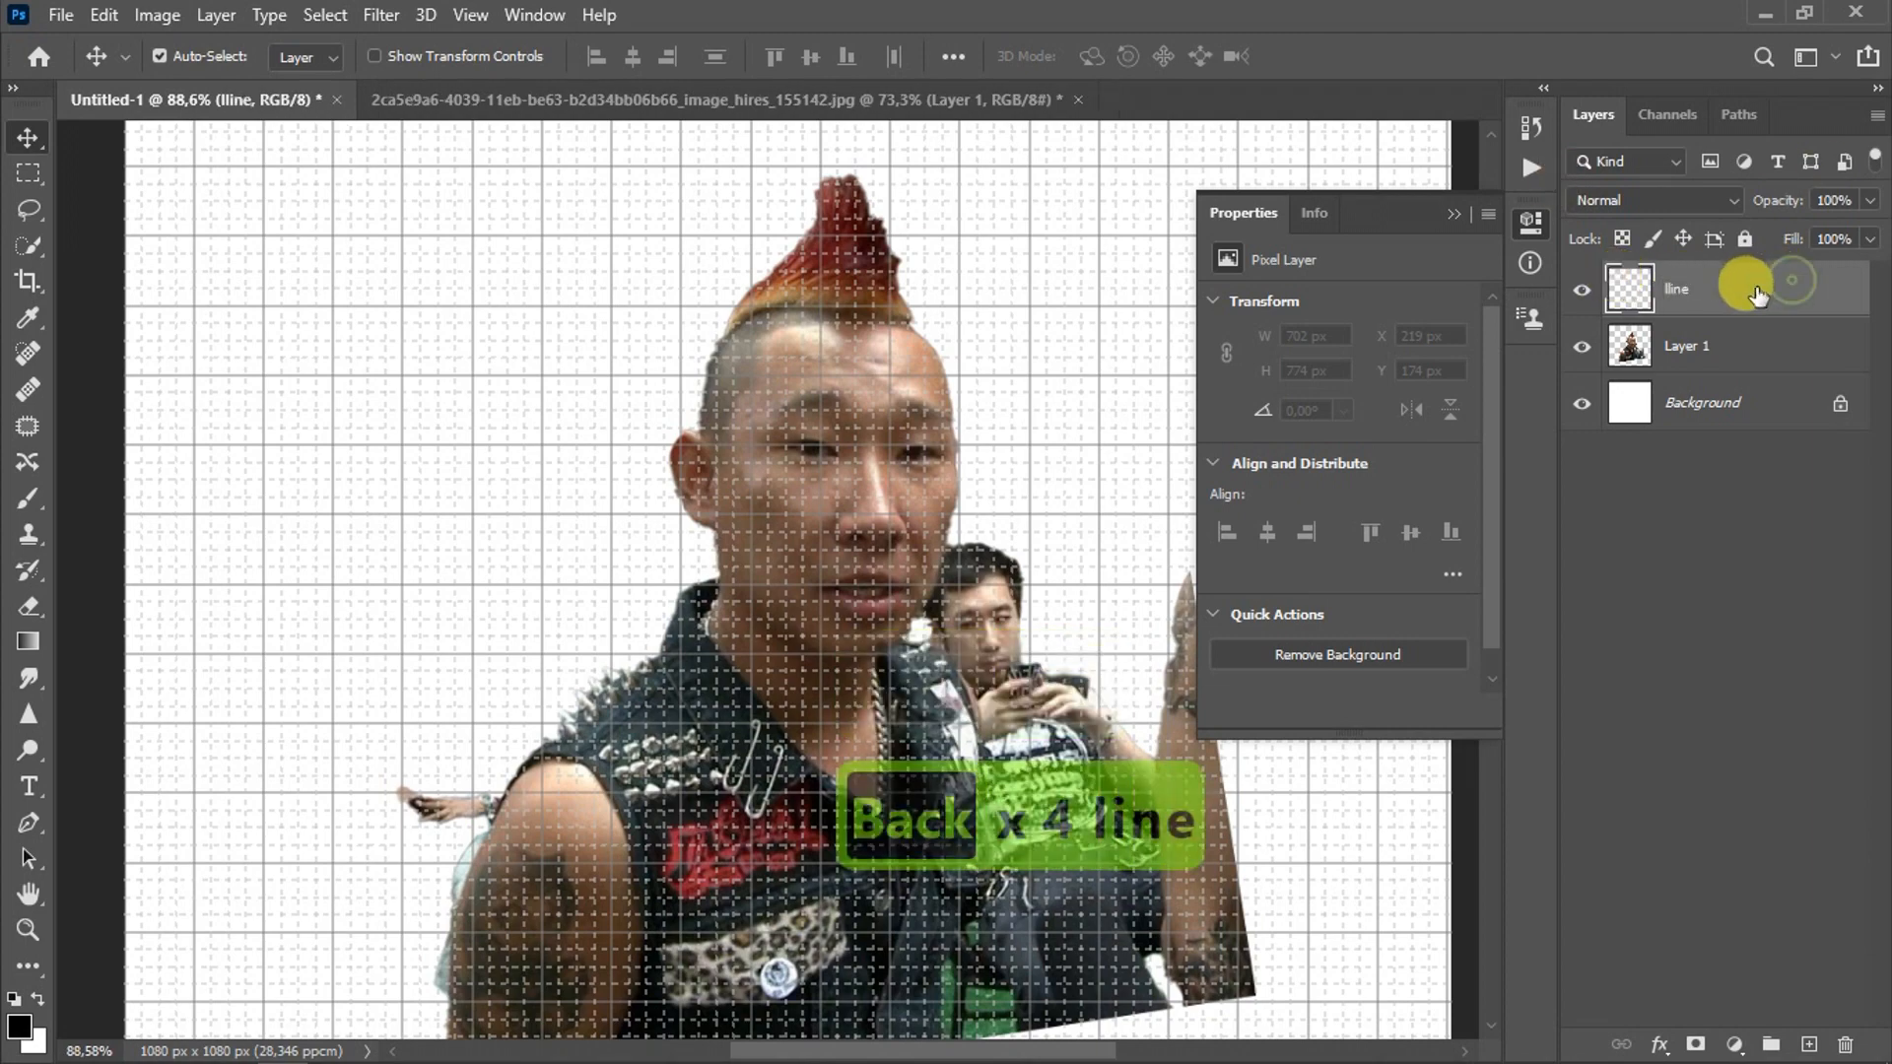
Step: Set up the Brush tool with the square "kotak" brush at 21 px
scroll(578, 655, down, 5)
scroll(926, 516, up, 2)
scroll(927, 515, up, 3)
scroll(733, 507, up, 1)
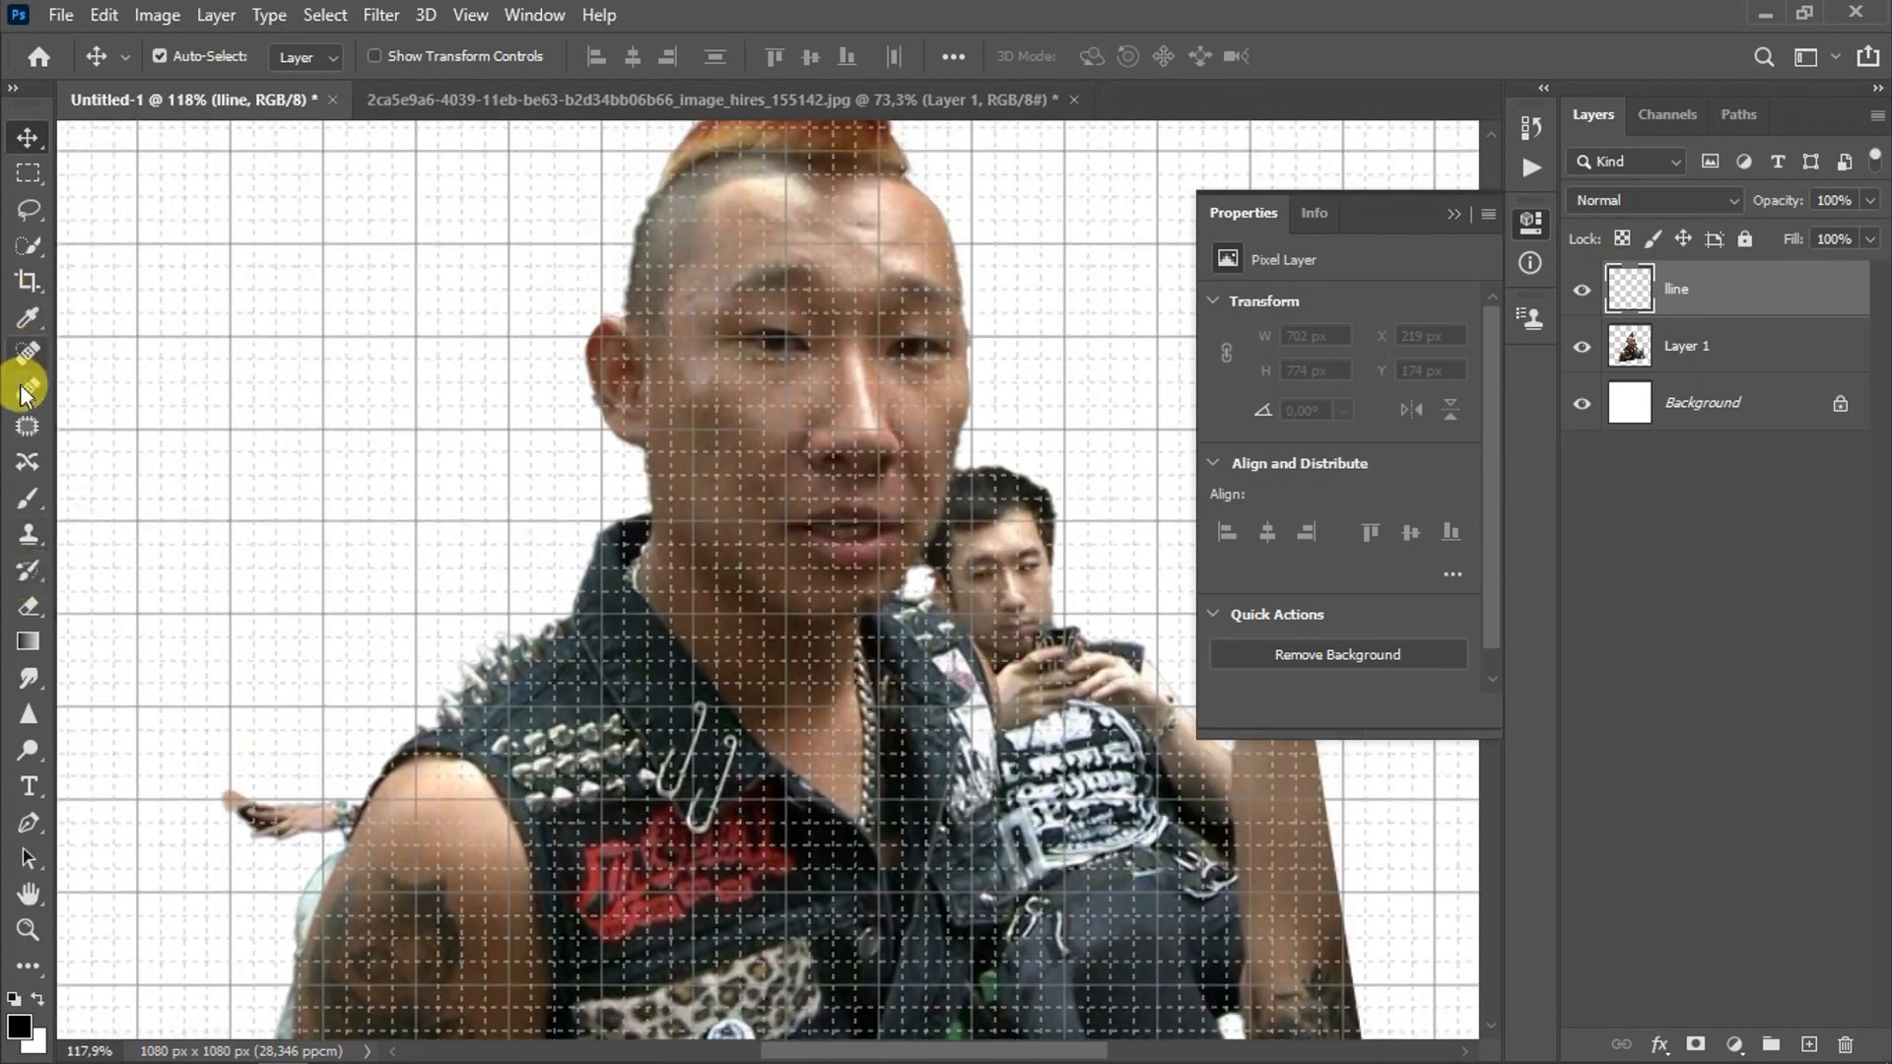
key(b)
click(200, 57)
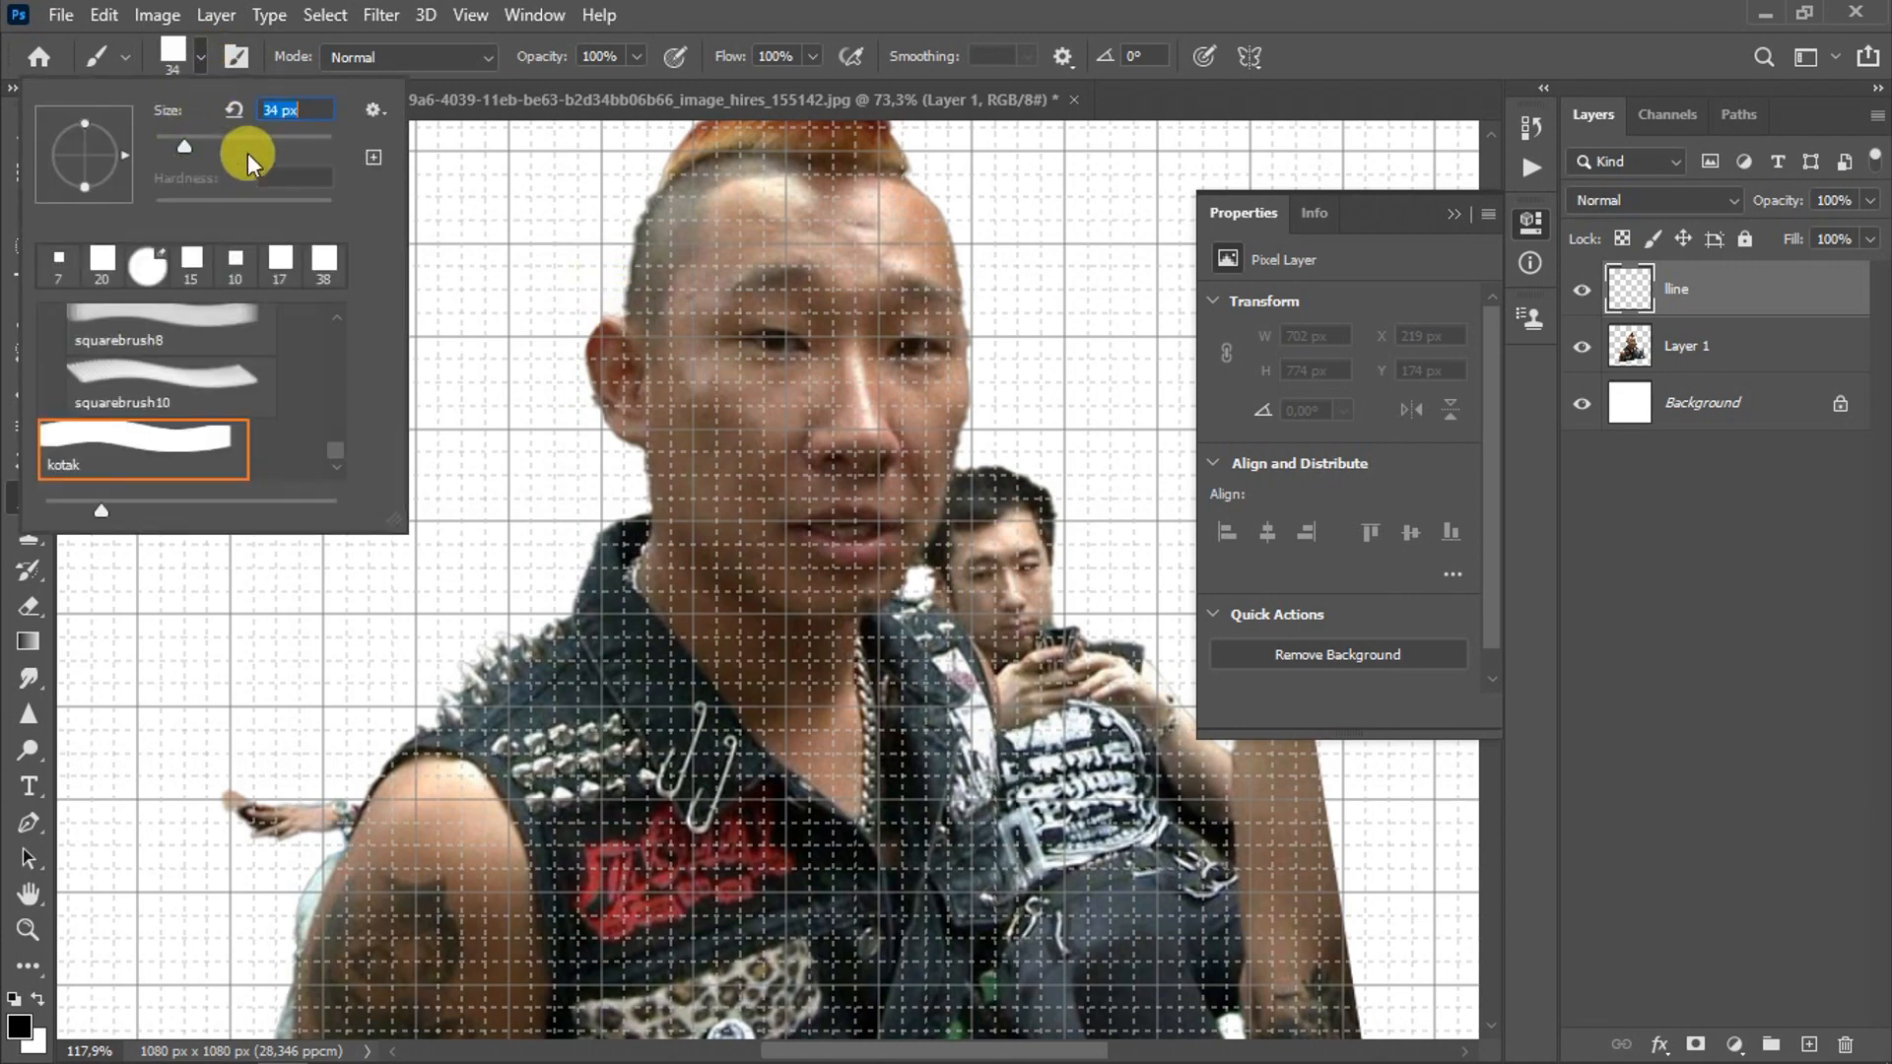
double_click(85, 469)
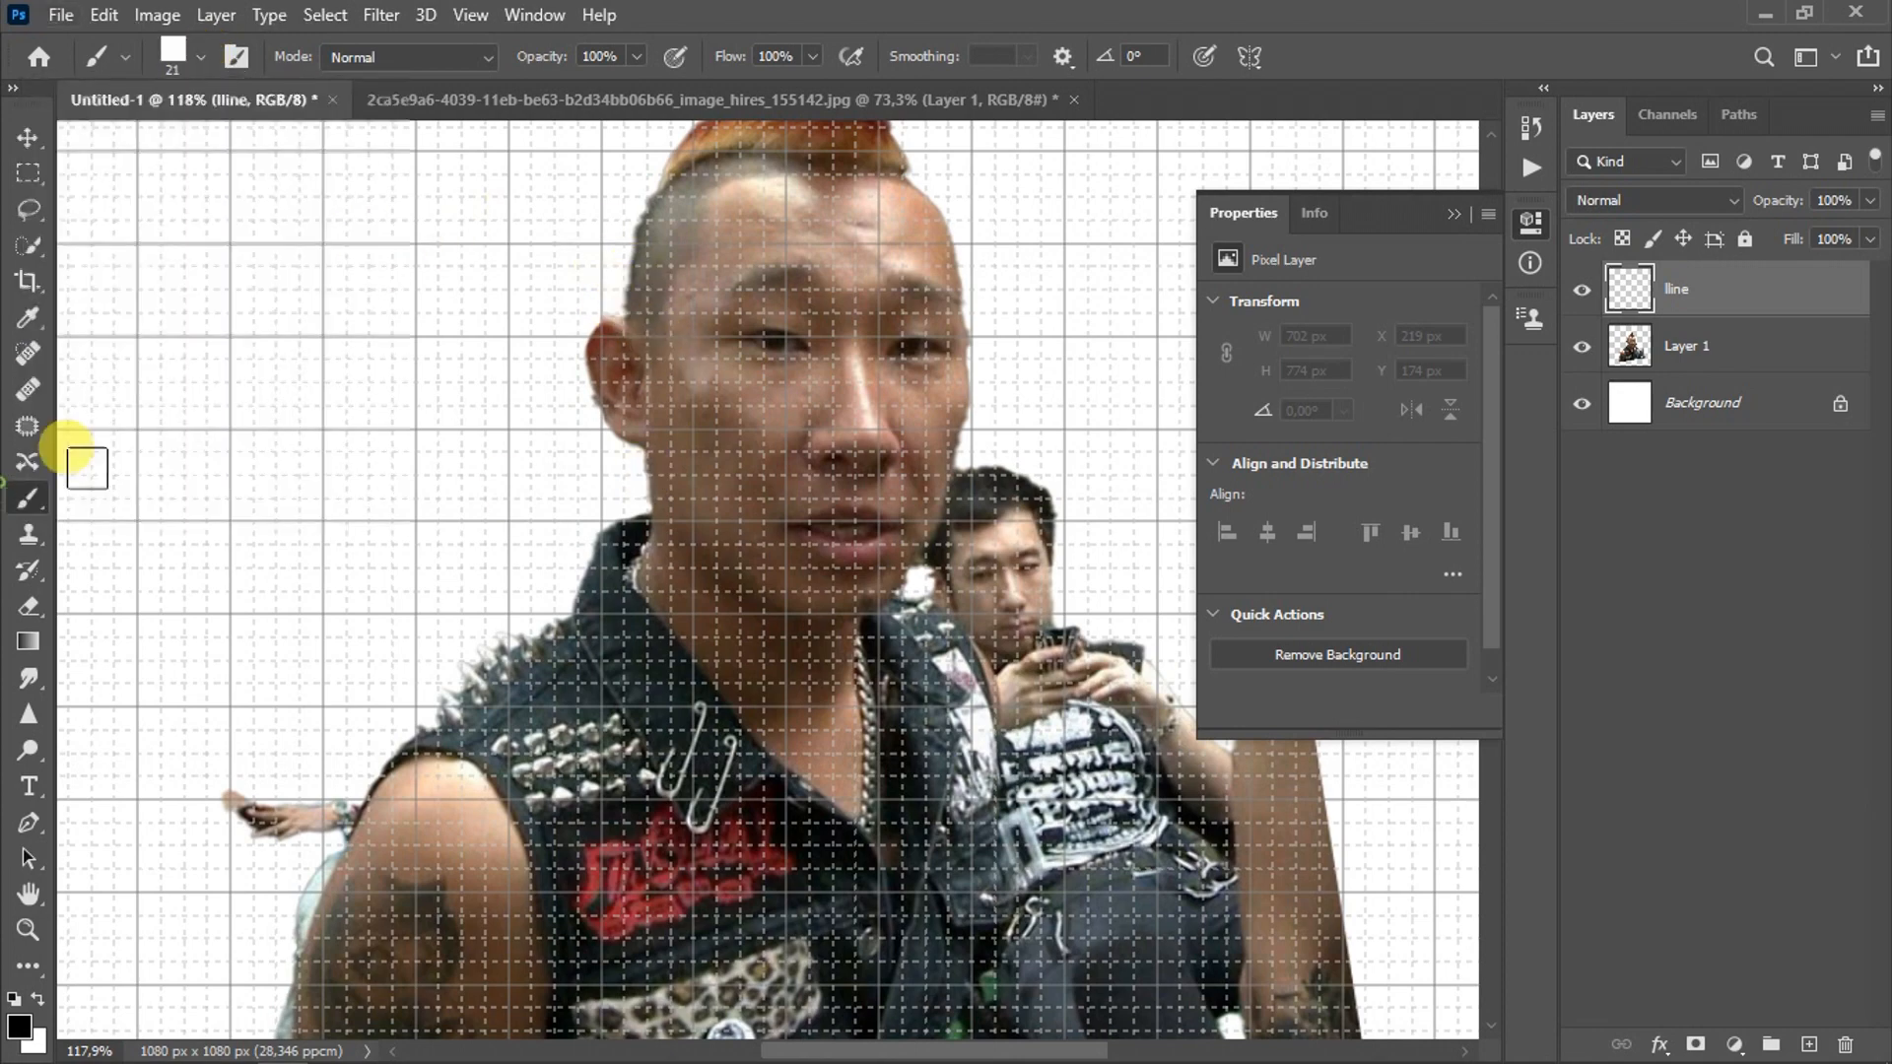
Step: Paint a blocky black outline around the man's ear and head on the lline layer, checking it with the photo layer hidden
scroll(652, 495, up, 3)
click(647, 501)
click(648, 465)
click(647, 438)
click(609, 425)
click(582, 375)
drag(581, 375, 582, 241)
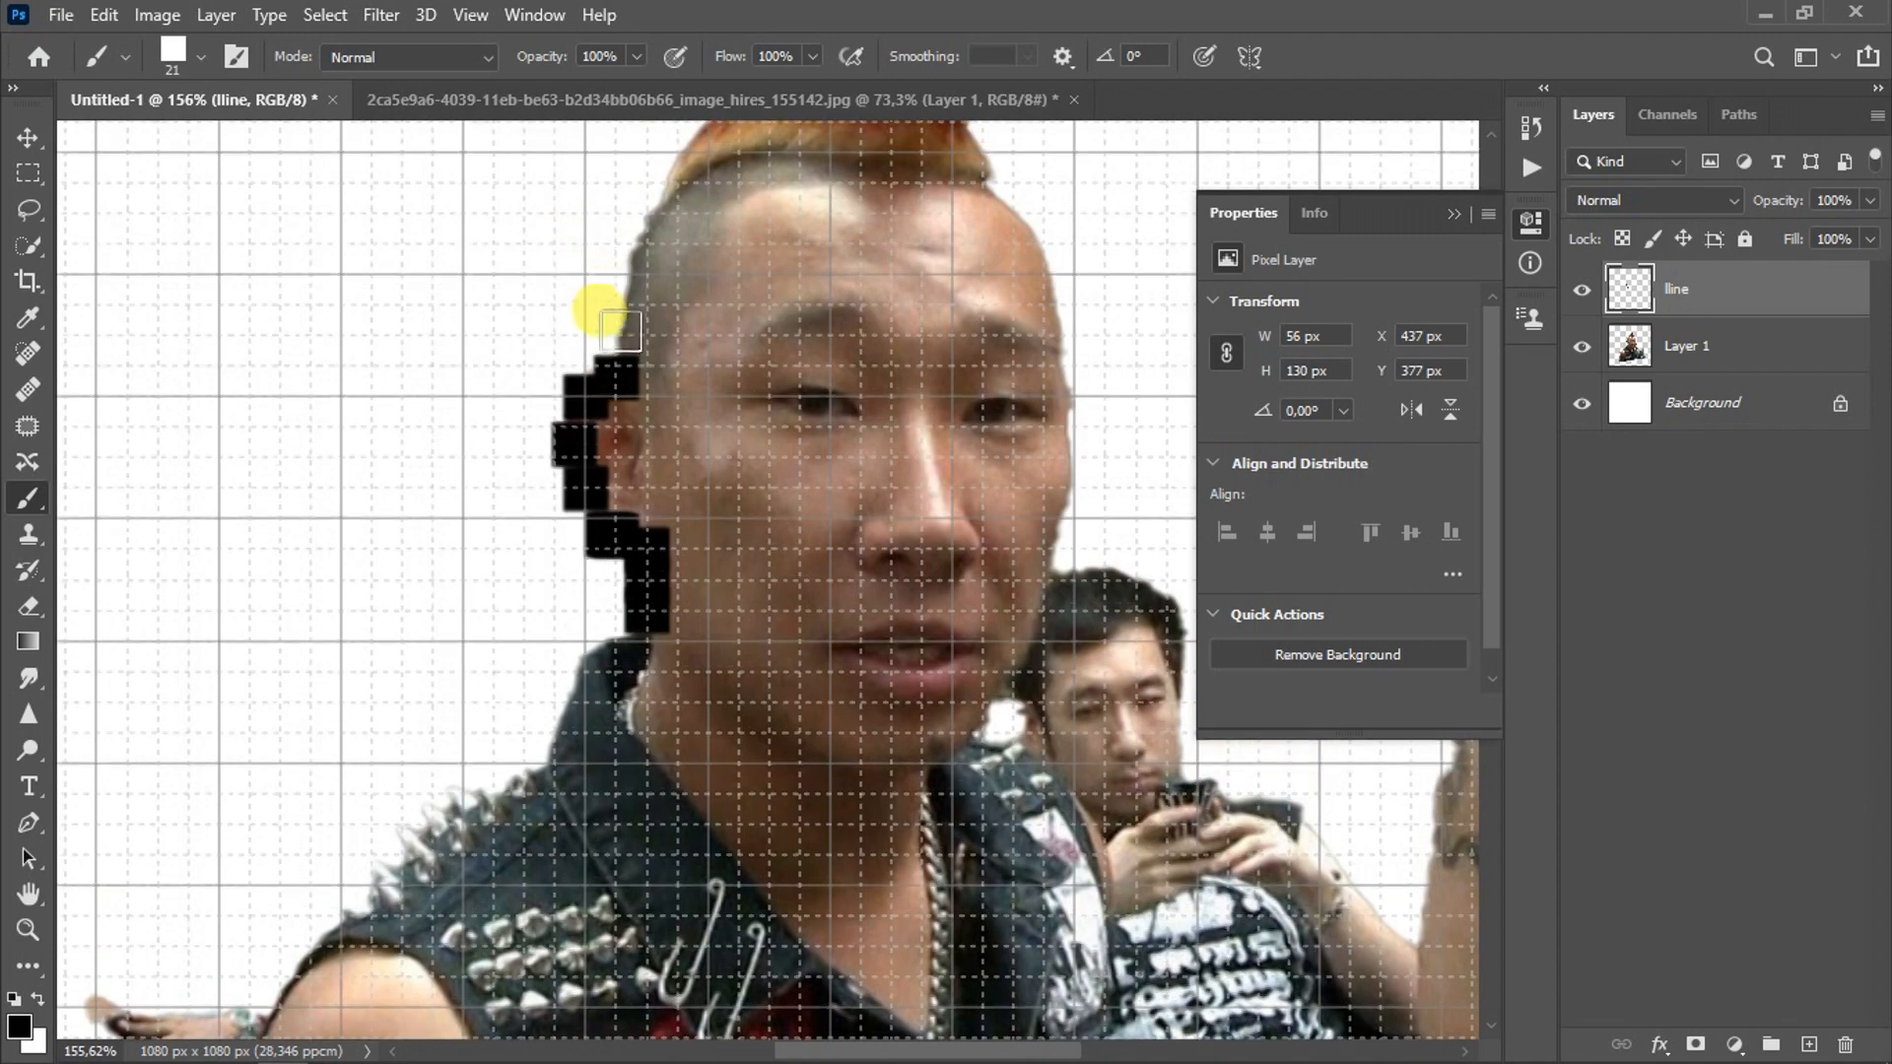
mouse_move(588, 295)
mouse_down()
mouse_move(625, 232)
mouse_move(802, 147)
mouse_move(912, 167)
mouse_move(916, 388)
mouse_move(952, 363)
mouse_move(921, 437)
mouse_move(908, 401)
mouse_move(803, 605)
mouse_move(699, 588)
mouse_move(567, 482)
mouse_up()
scroll(749, 232, down, 2)
scroll(745, 234, up, 1)
click(848, 190)
scroll(916, 388, down, 2)
click(1583, 347)
scroll(746, 502, down, 4)
scroll(746, 513, up, 4)
click(1582, 347)
Step: Paint the black block outline of the man's neck below the chin and check it with the photo layer hidden
scroll(813, 527, up, 2)
drag(820, 496, 817, 650)
click(819, 682)
click(780, 688)
click(727, 689)
key(ctrl+z)
key(ctrl+z)
click(780, 679)
mouse_move(781, 680)
mouse_down()
mouse_move(683, 675)
mouse_move(638, 546)
mouse_move(657, 541)
mouse_move(648, 465)
mouse_up()
click(648, 471)
scroll(689, 455, up, 1)
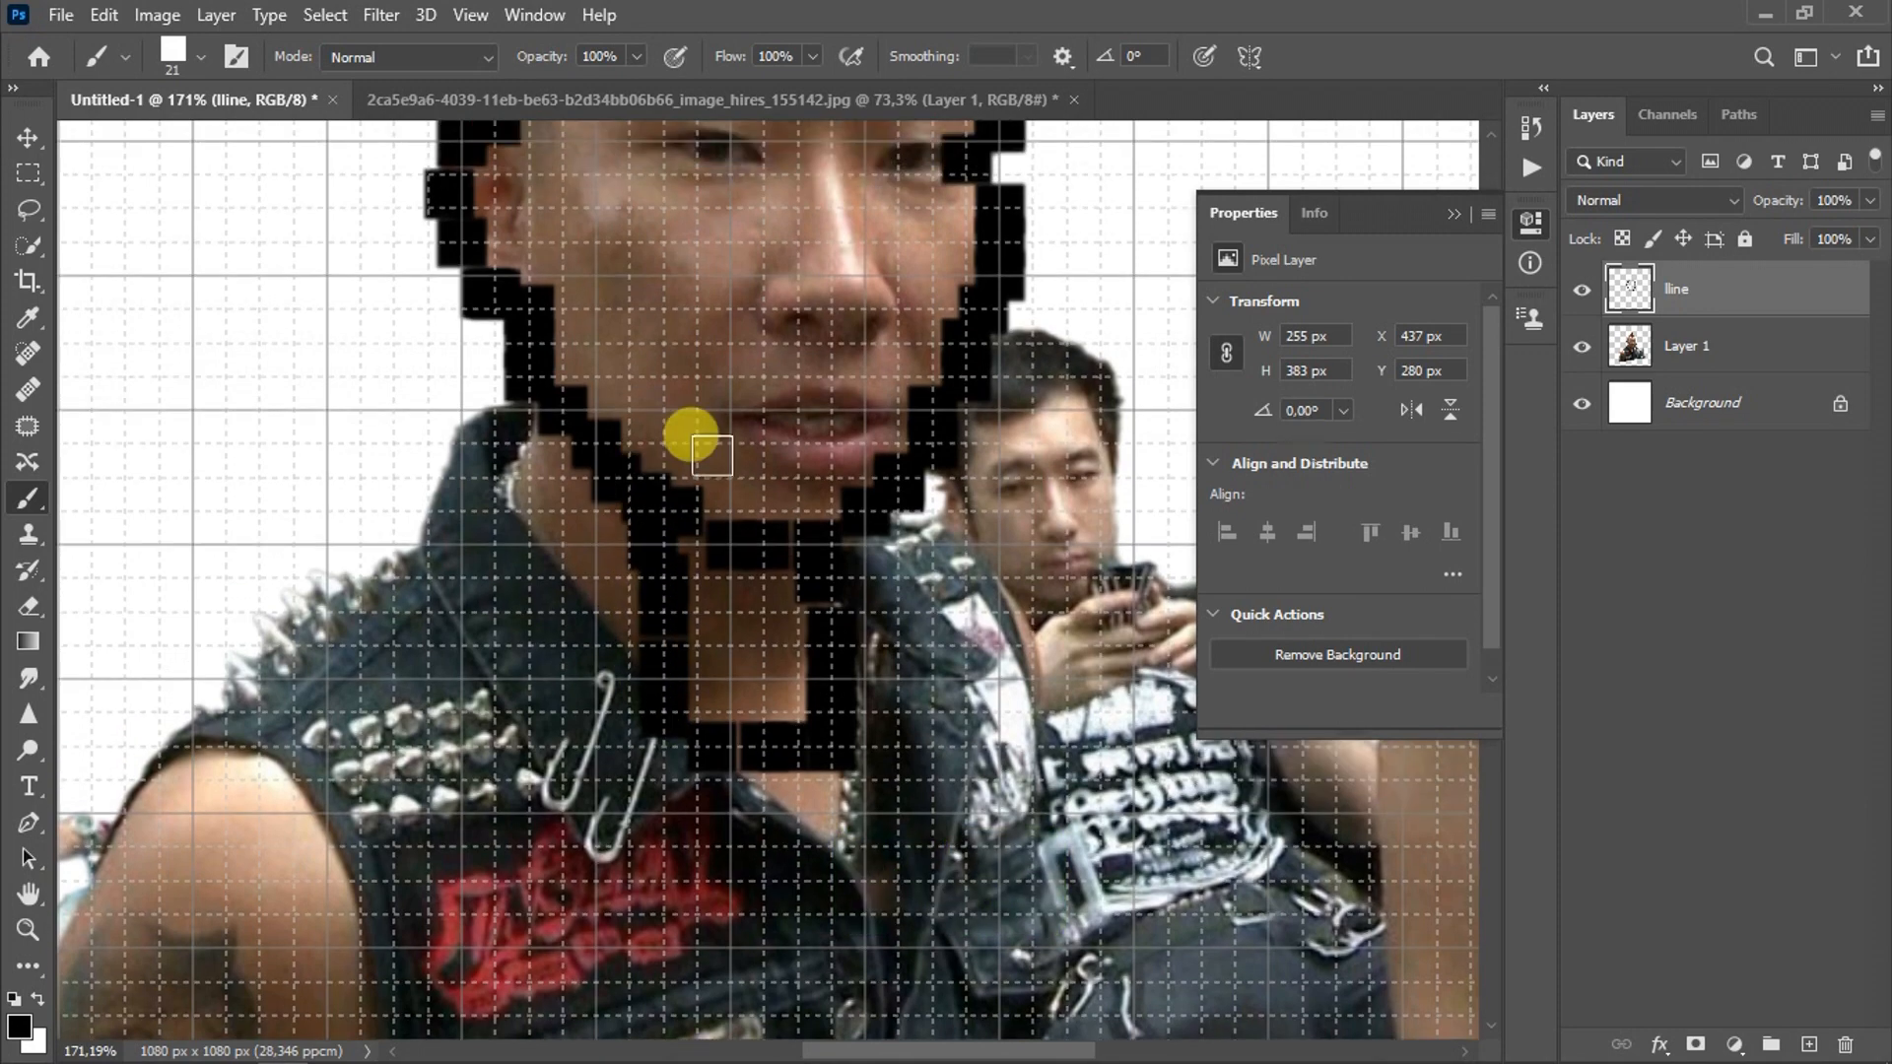
click(1580, 349)
scroll(670, 623, down, 5)
scroll(672, 625, up, 1)
click(1580, 346)
scroll(697, 372, up, 4)
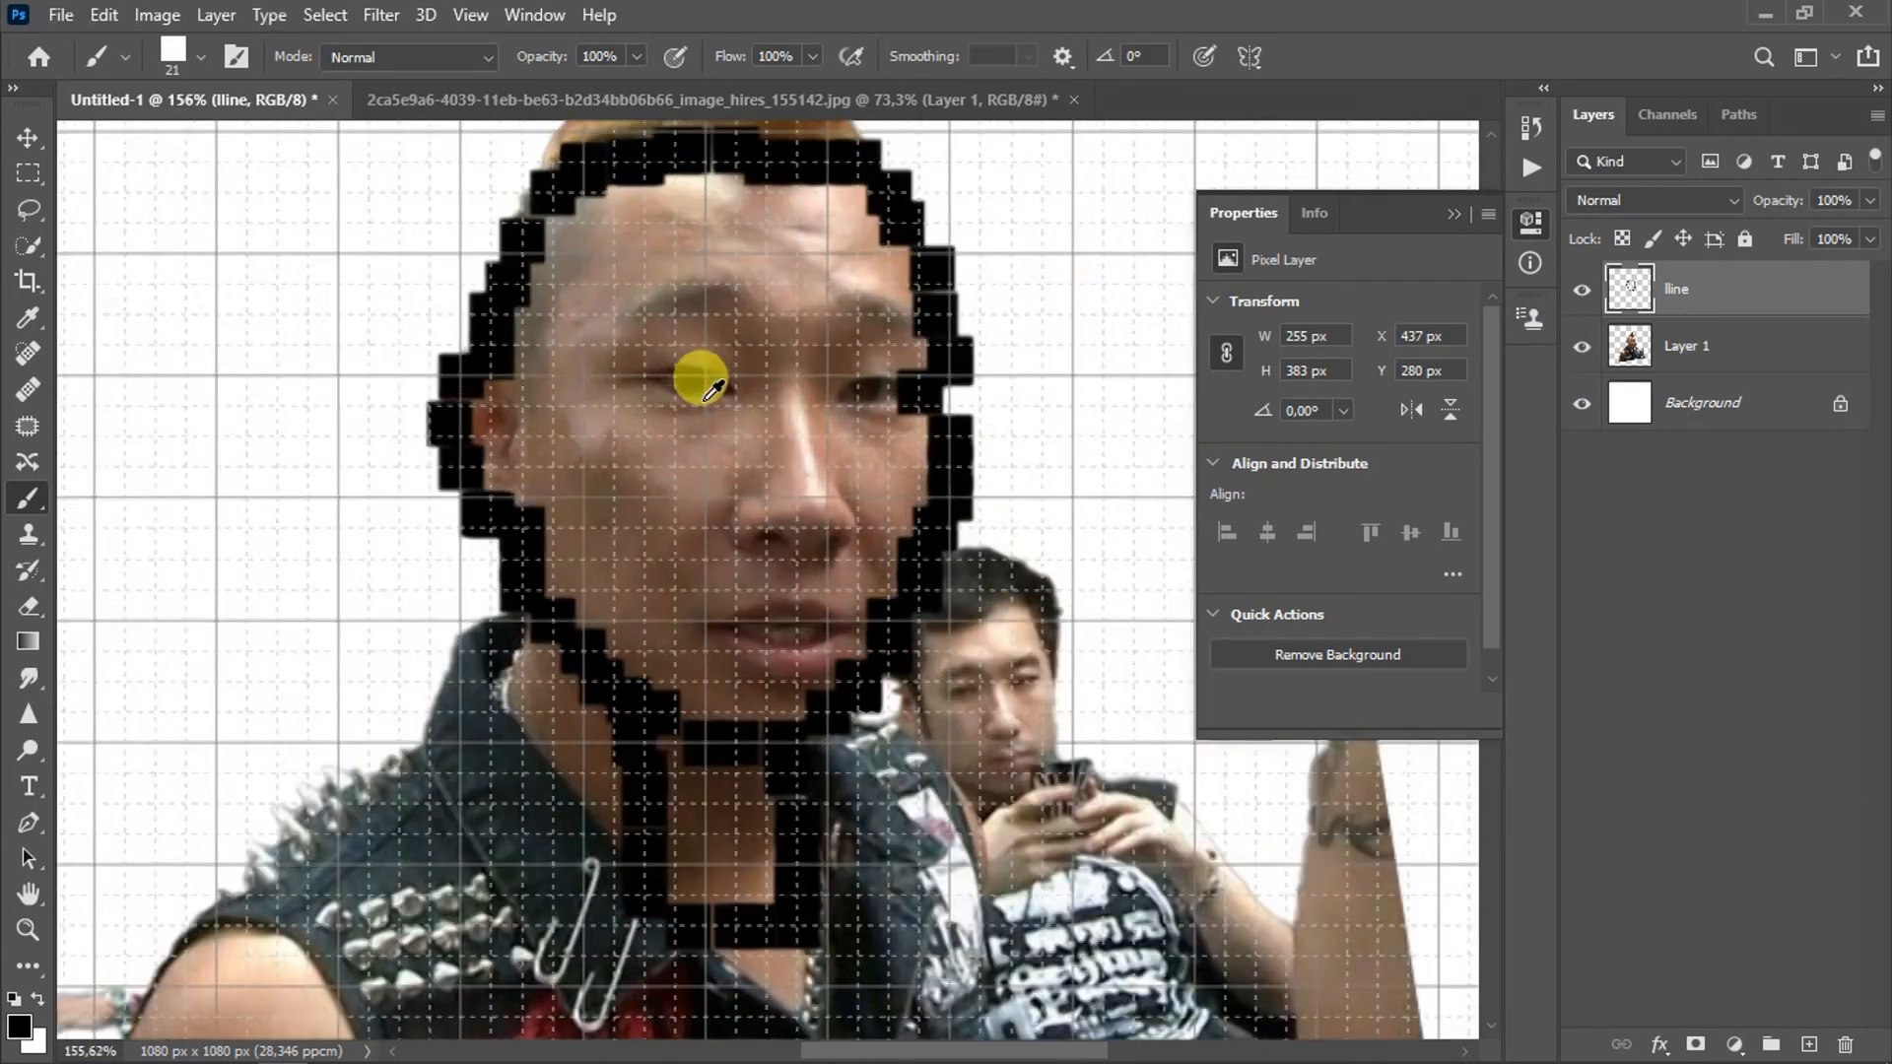
Step: Set the brush size to 11 px and paint single black squares for the eyes and nostrils
click(201, 57)
scroll(287, 111, down, 5)
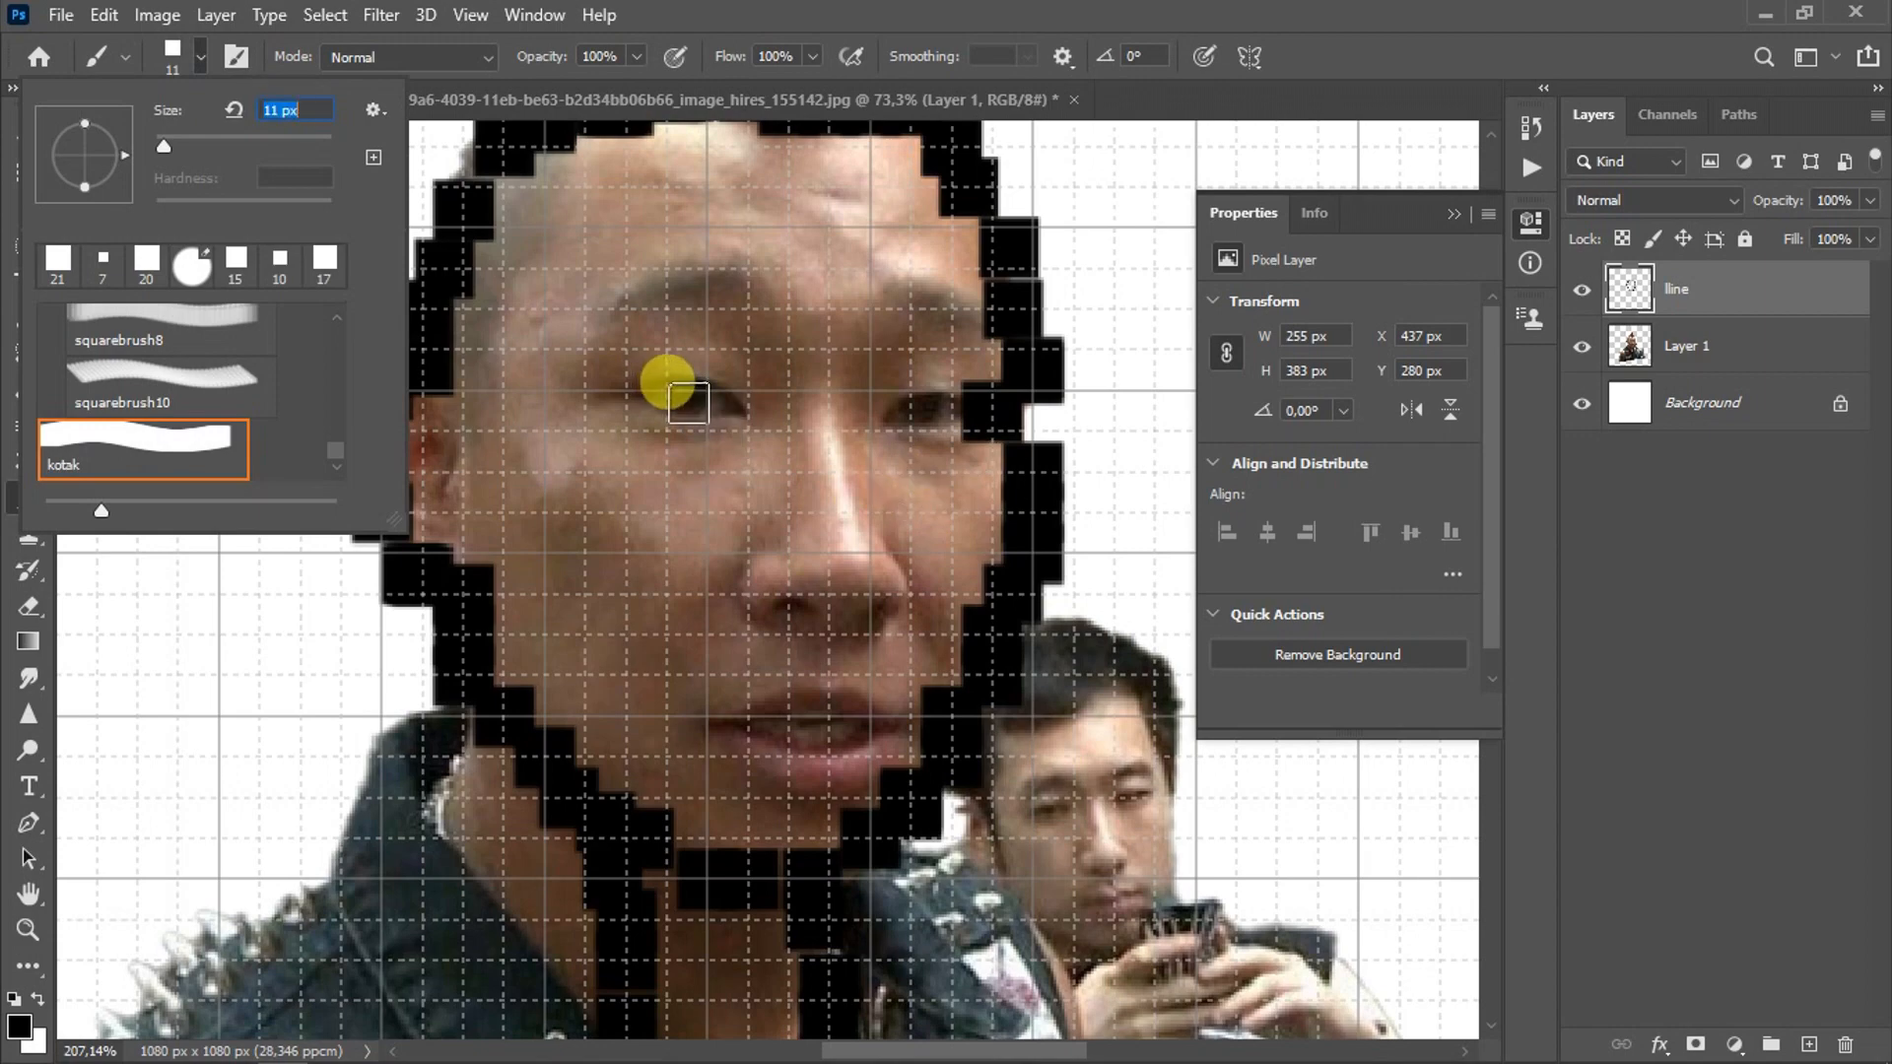
click(680, 398)
scroll(800, 446, down, 4)
scroll(789, 433, up, 5)
click(778, 345)
click(911, 345)
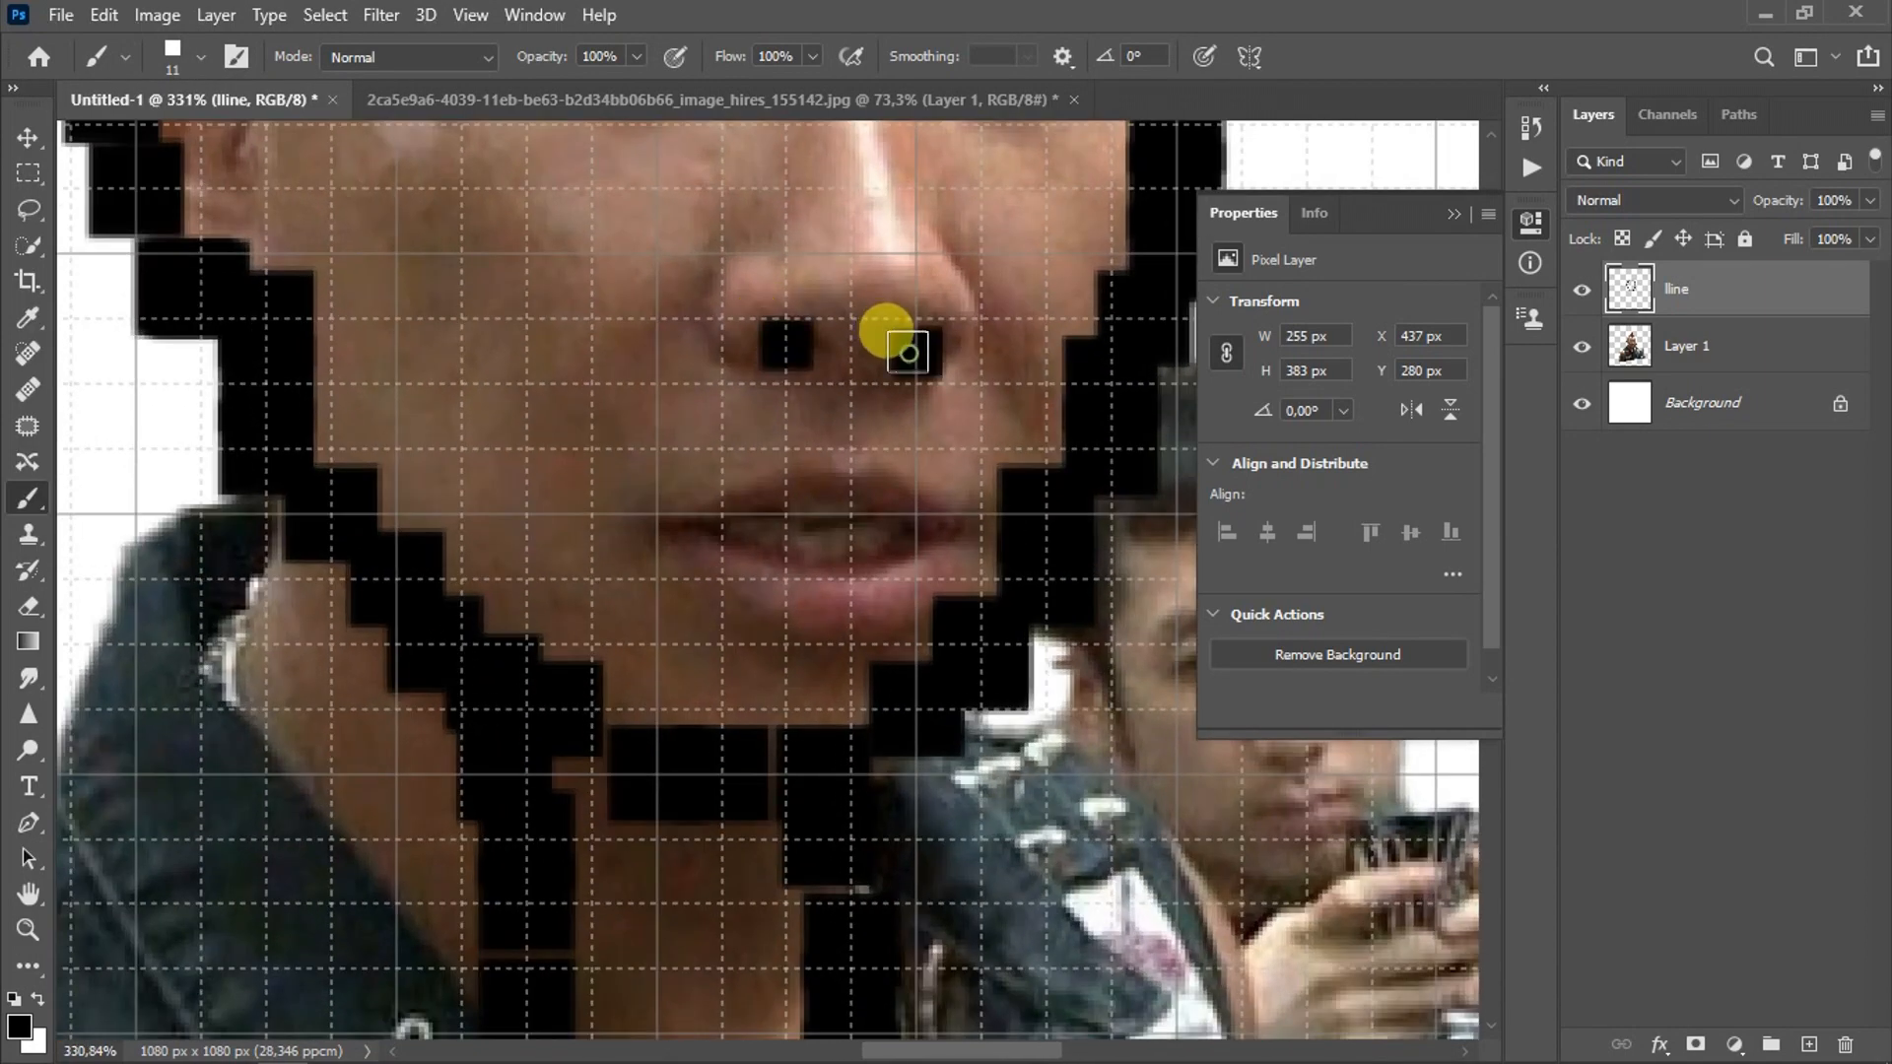
Step: Paint a black pixel-style mouth line between the man's lips and check it with the photo layer hidden
scroll(837, 374, down, 2)
drag(697, 423, 906, 440)
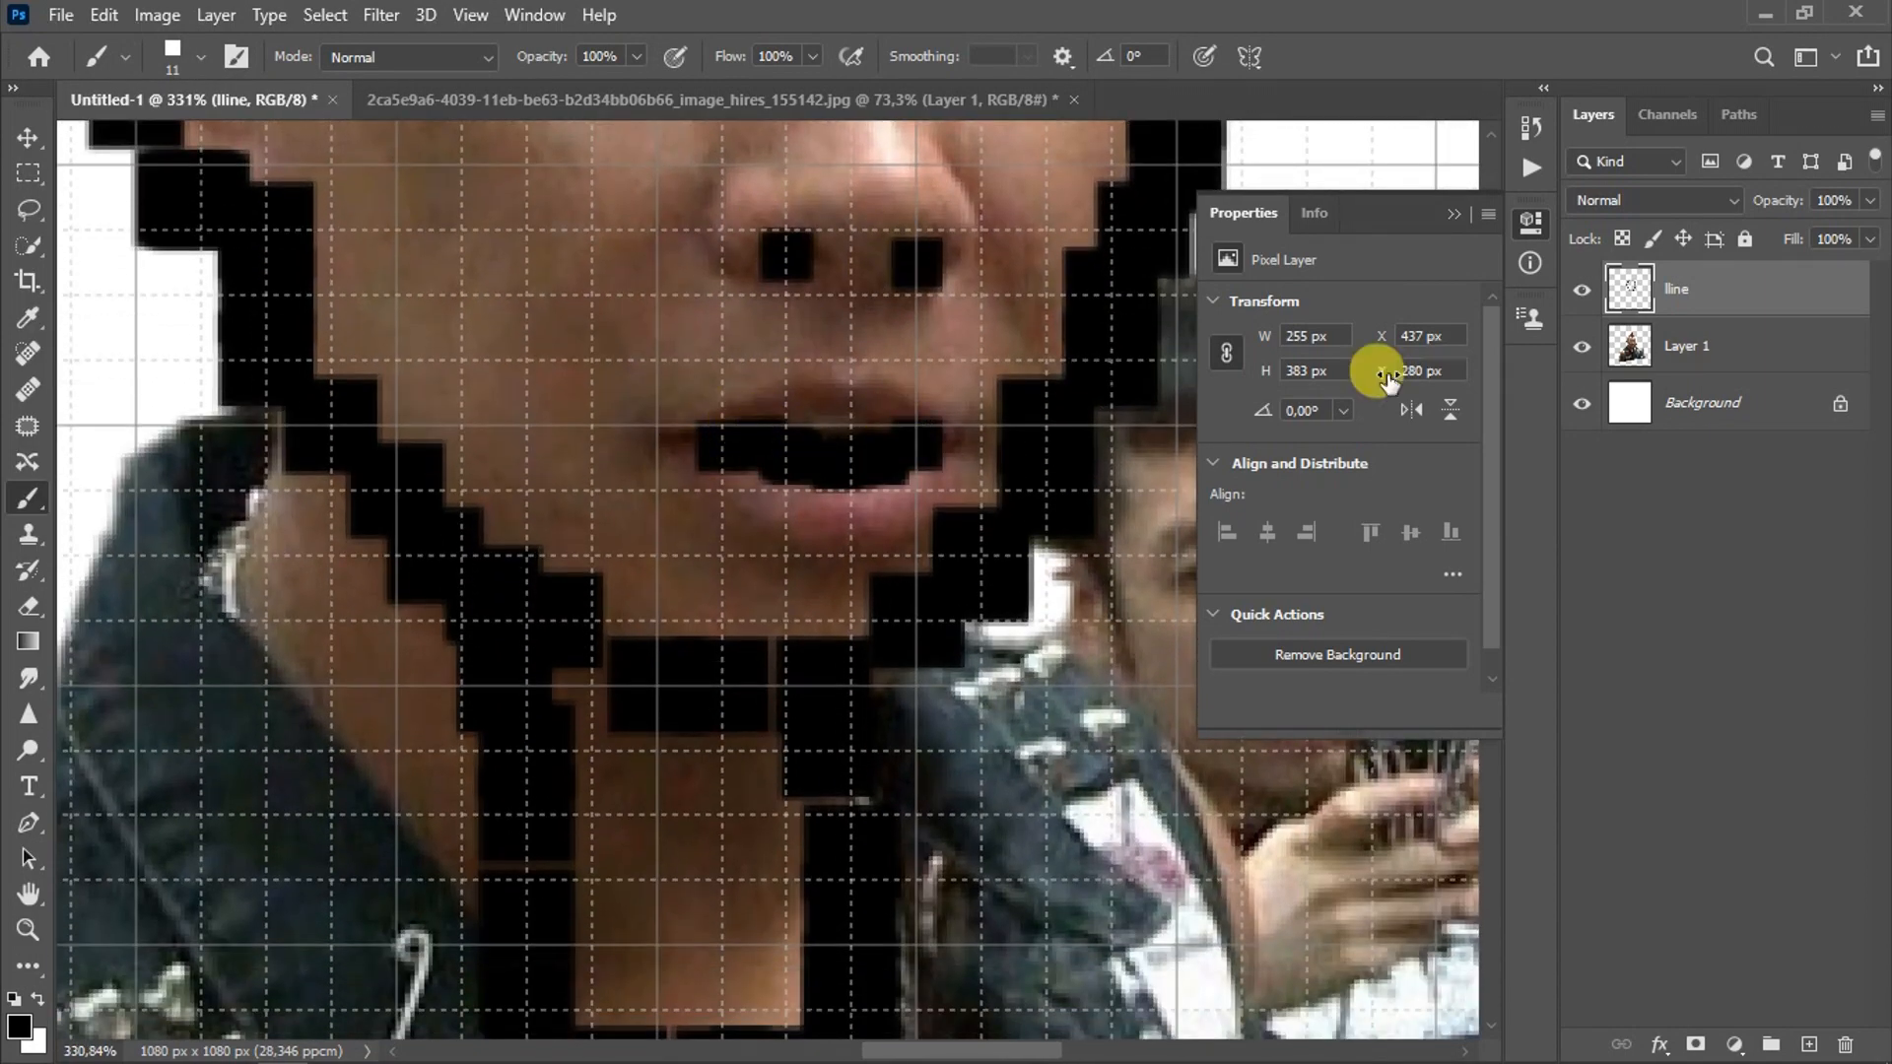
click(1580, 347)
scroll(646, 494, down, 5)
click(1581, 346)
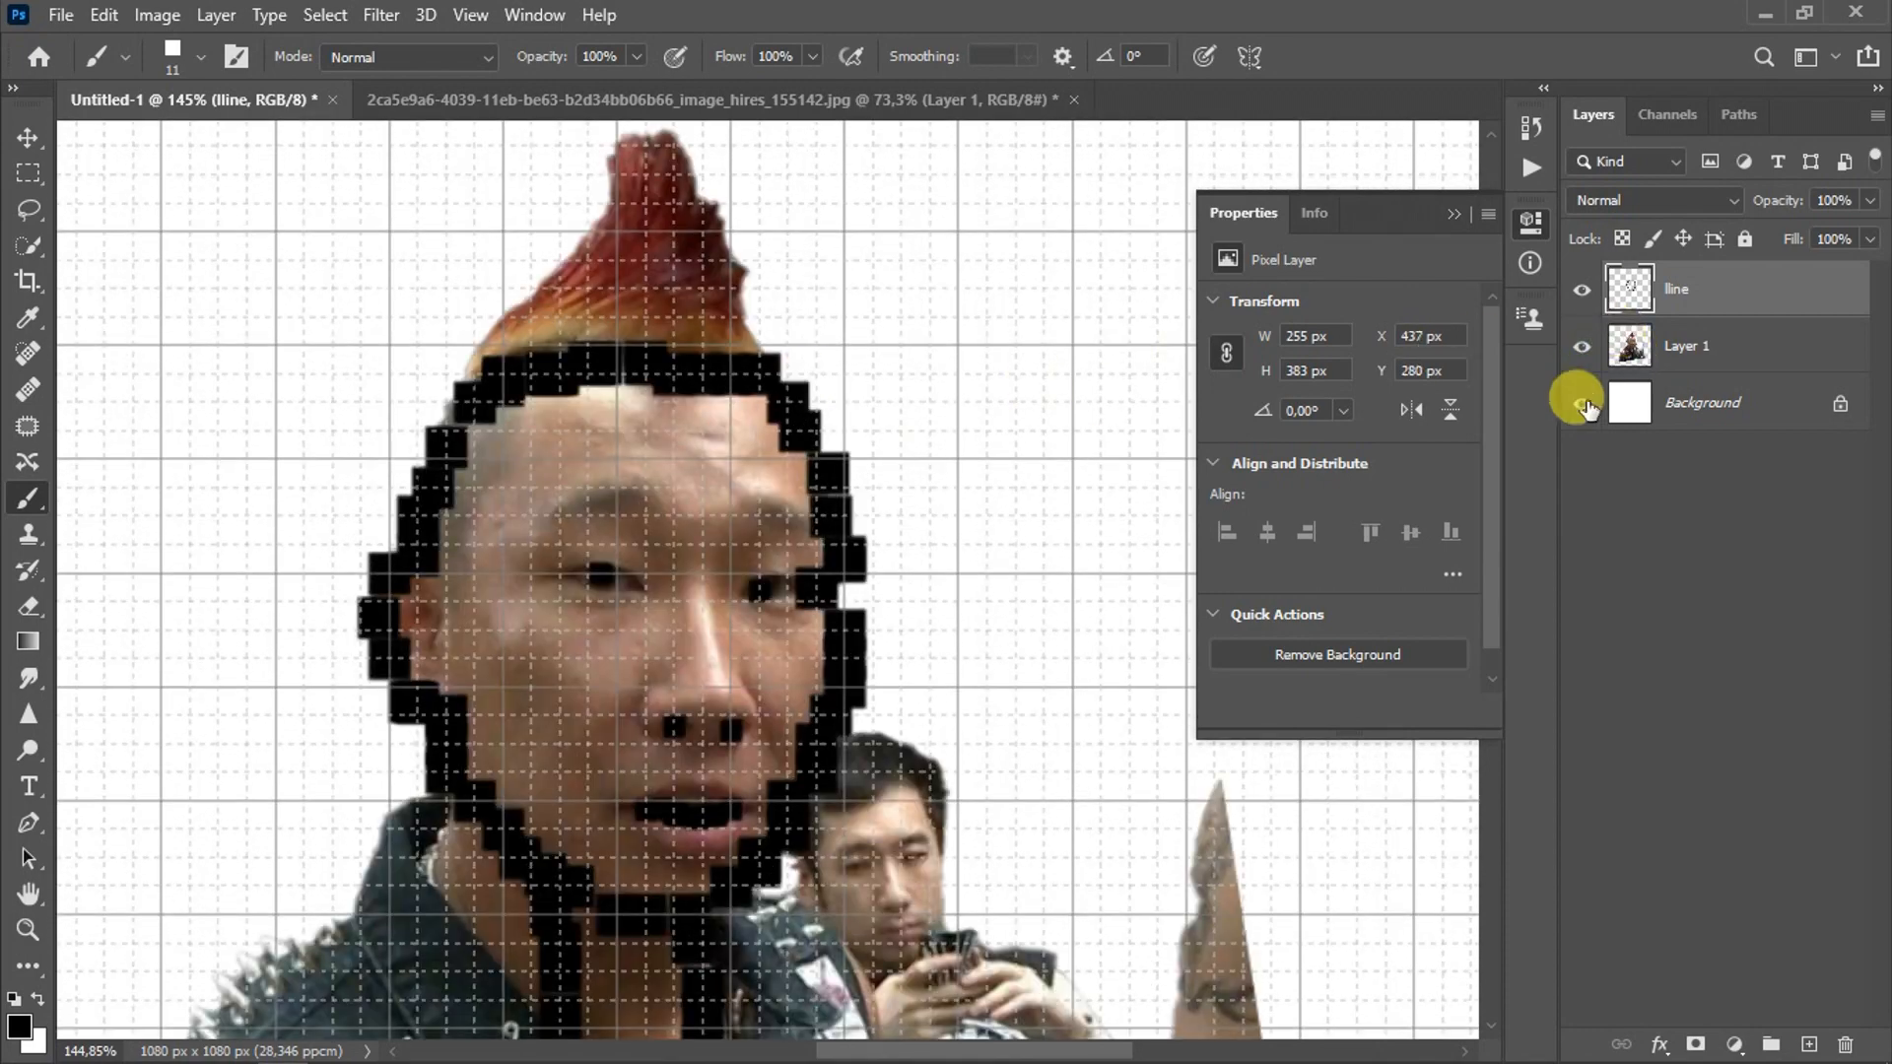
Step: Add a new layer above lline and set the foreground colour to red
click(1808, 1043)
click(19, 1029)
key(Return)
scroll(380, 422, up, 2)
Step: Paint a red blocky outline along both sides and the tip of the mohawk on Layer 2
click(446, 527)
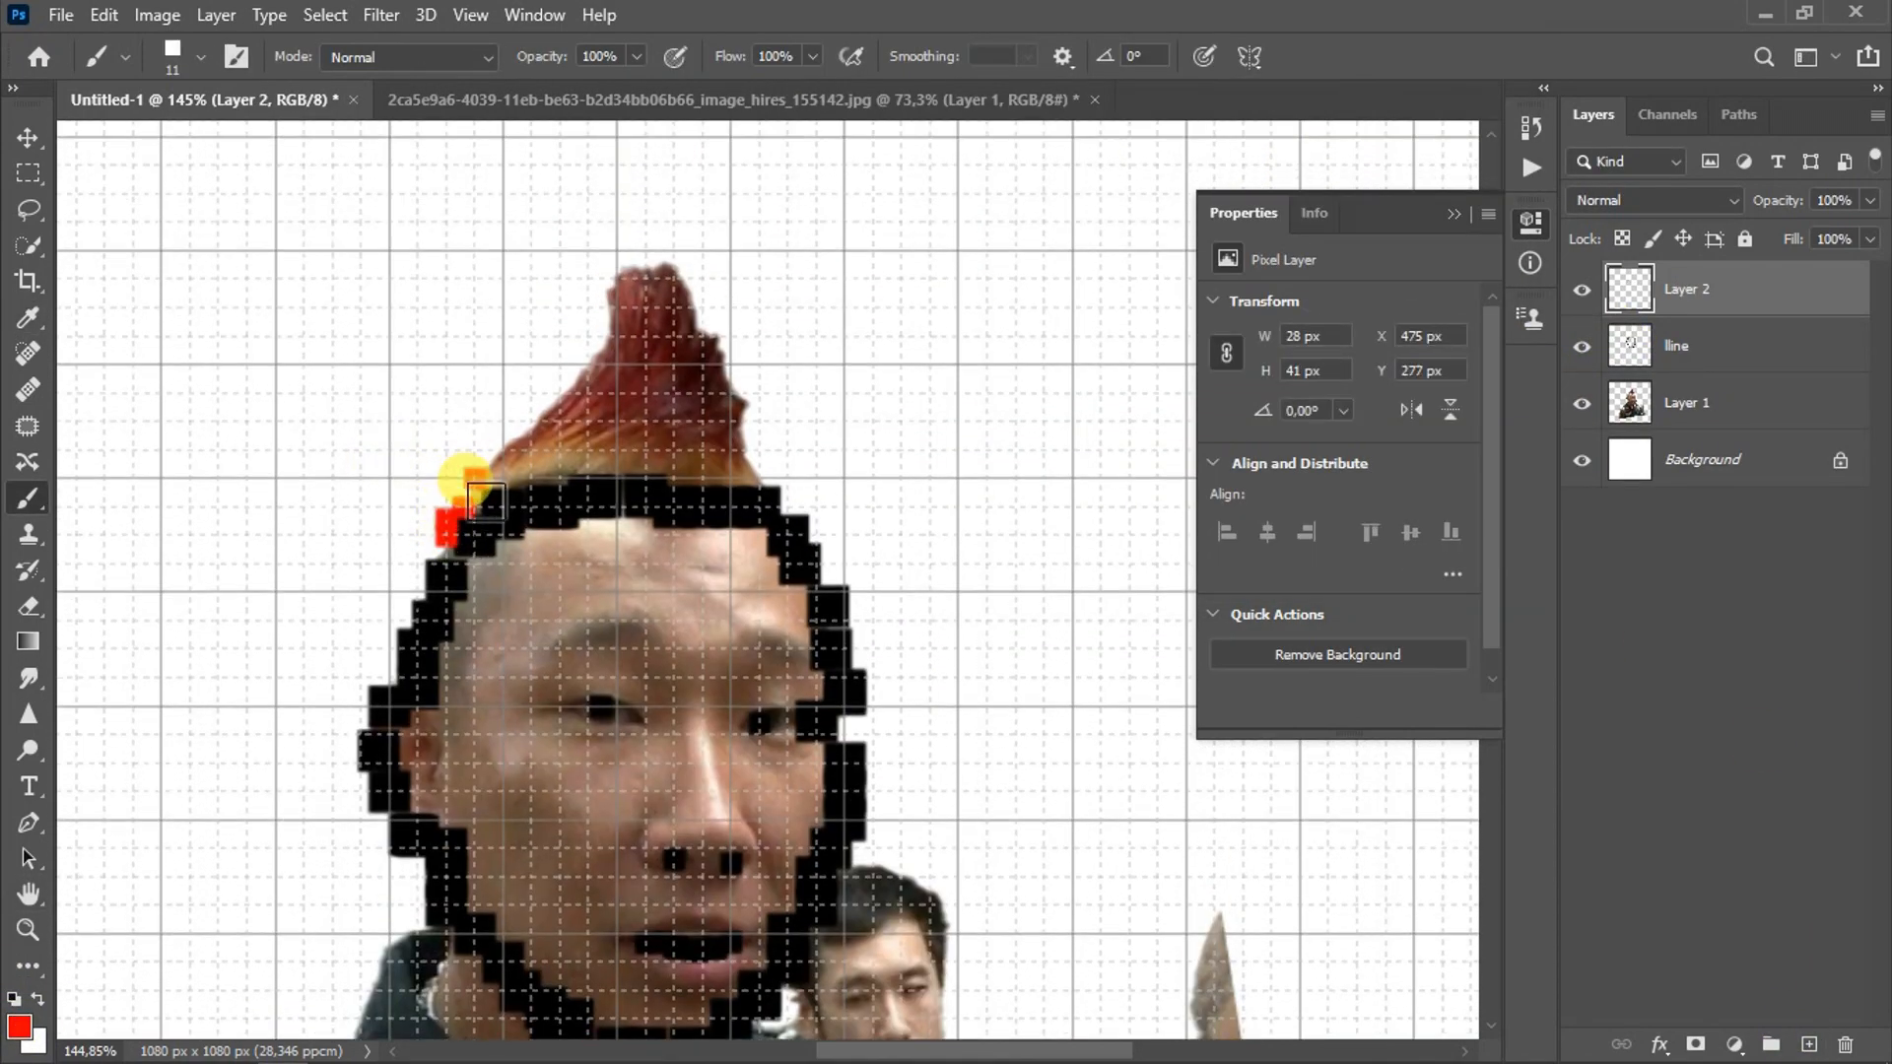
scroll(486, 500, up, 2)
mouse_move(461, 463)
mouse_down()
mouse_move(652, 333)
mouse_move(693, 213)
mouse_move(723, 240)
mouse_move(702, 218)
mouse_move(728, 194)
mouse_move(783, 286)
mouse_up()
mouse_move(846, 367)
mouse_down()
mouse_move(887, 450)
mouse_move(855, 536)
mouse_up()
Step: Move the lline layer above Layer 2 and check the outlines with the photo layer hidden
mouse_move(1768, 317)
mouse_down()
mouse_move(1778, 333)
mouse_move(1718, 329)
mouse_move(1715, 286)
mouse_up()
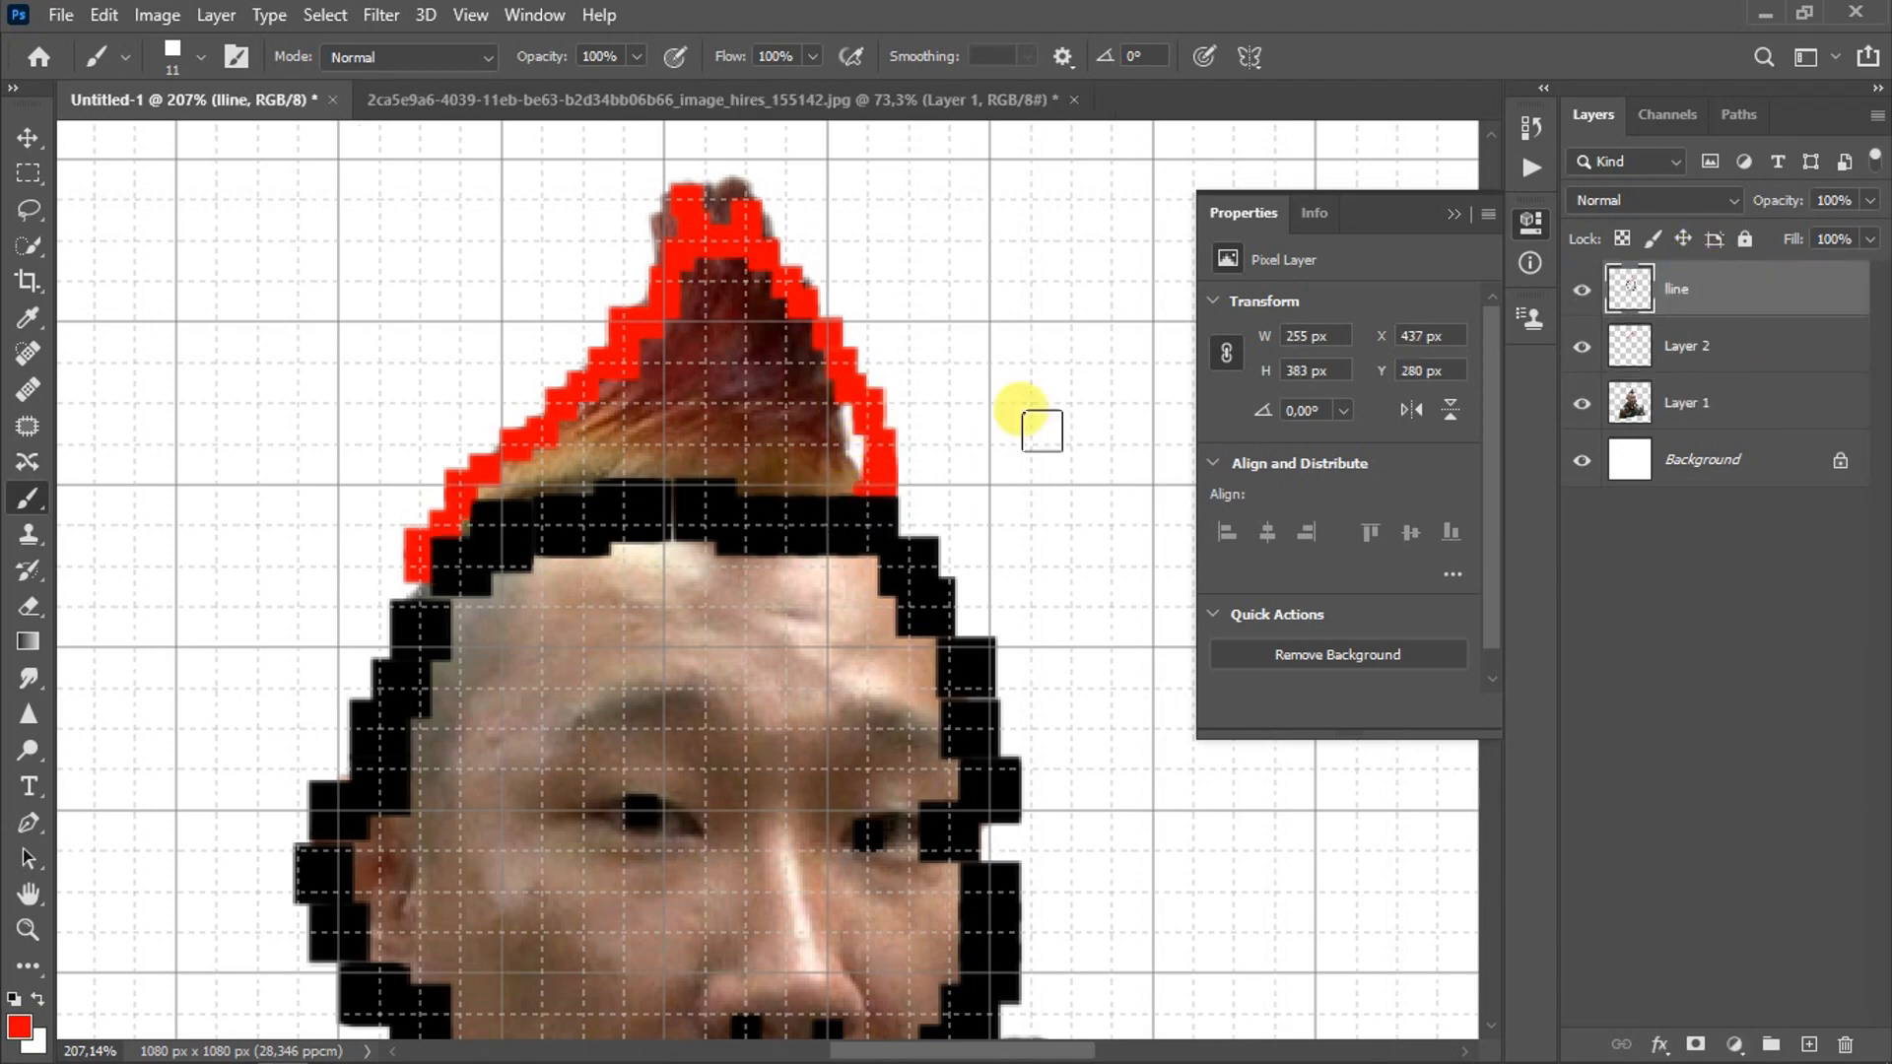
scroll(726, 499, down, 3)
click(1581, 403)
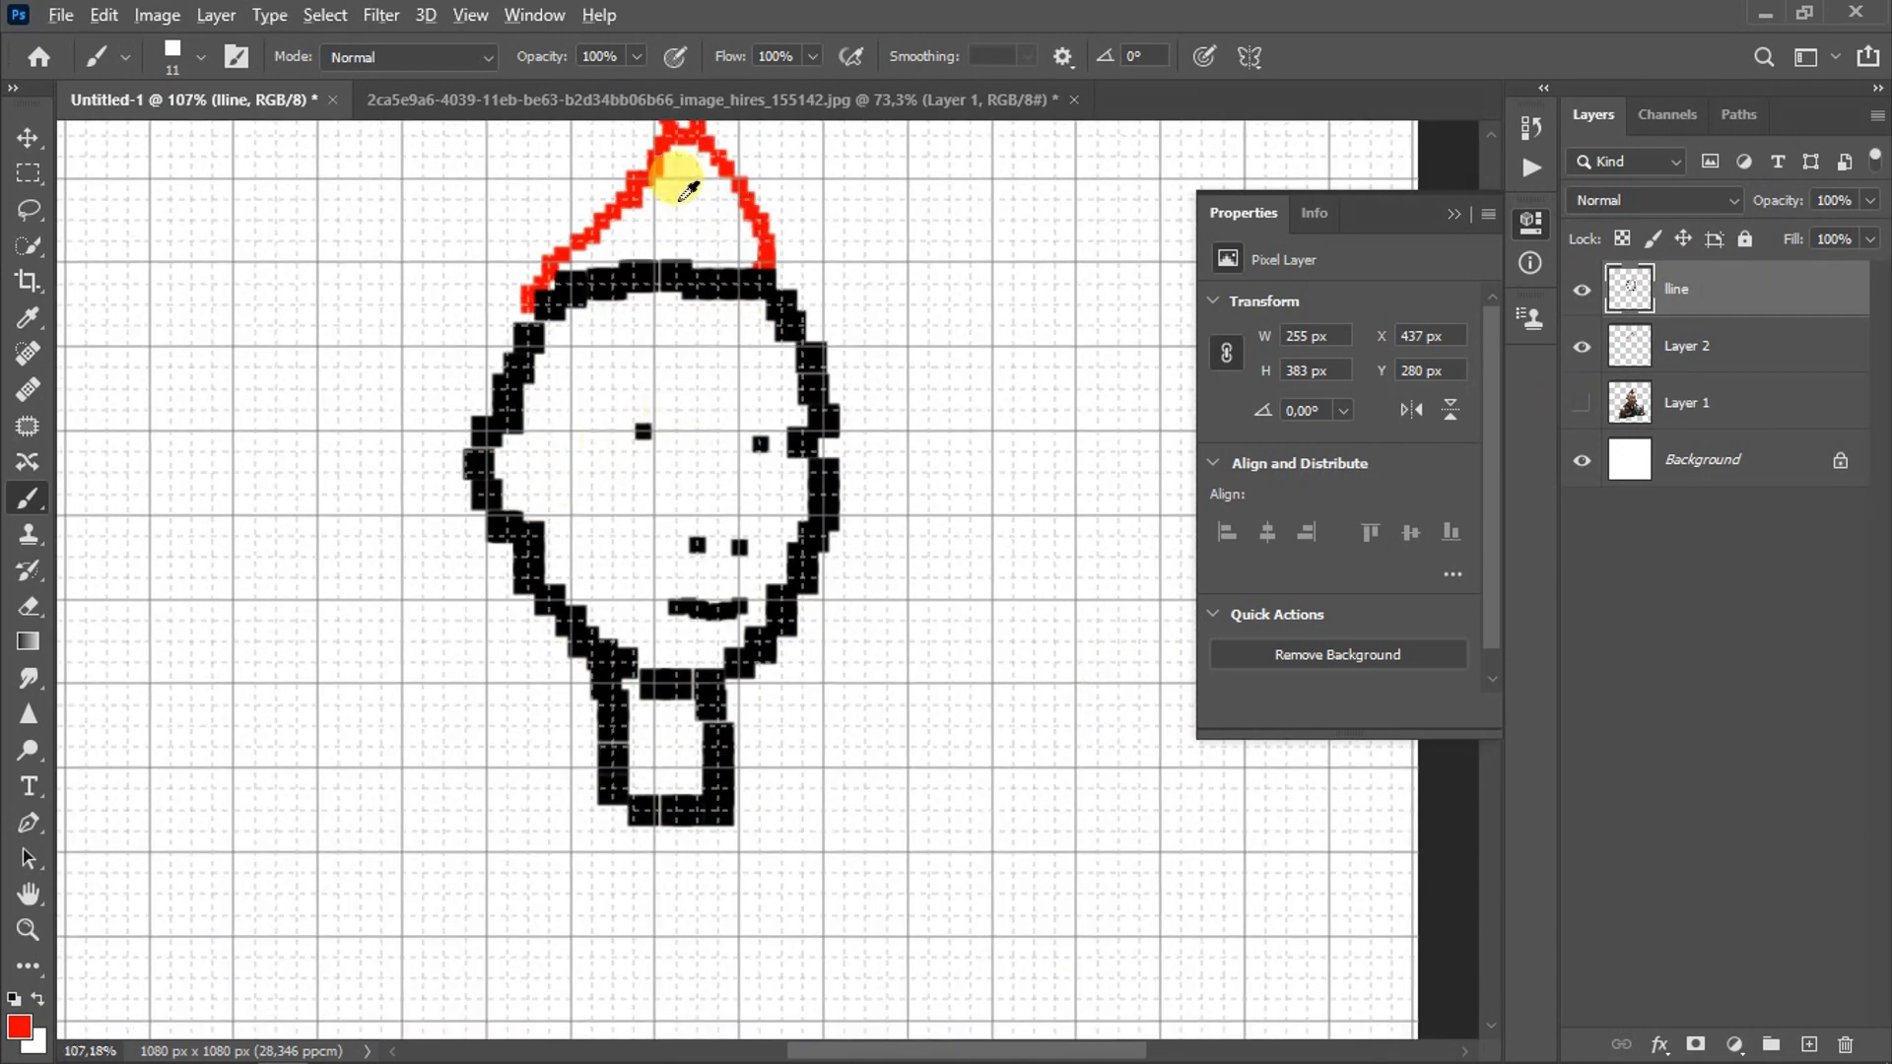
scroll(663, 177, up, 2)
click(1576, 404)
scroll(676, 464, up, 3)
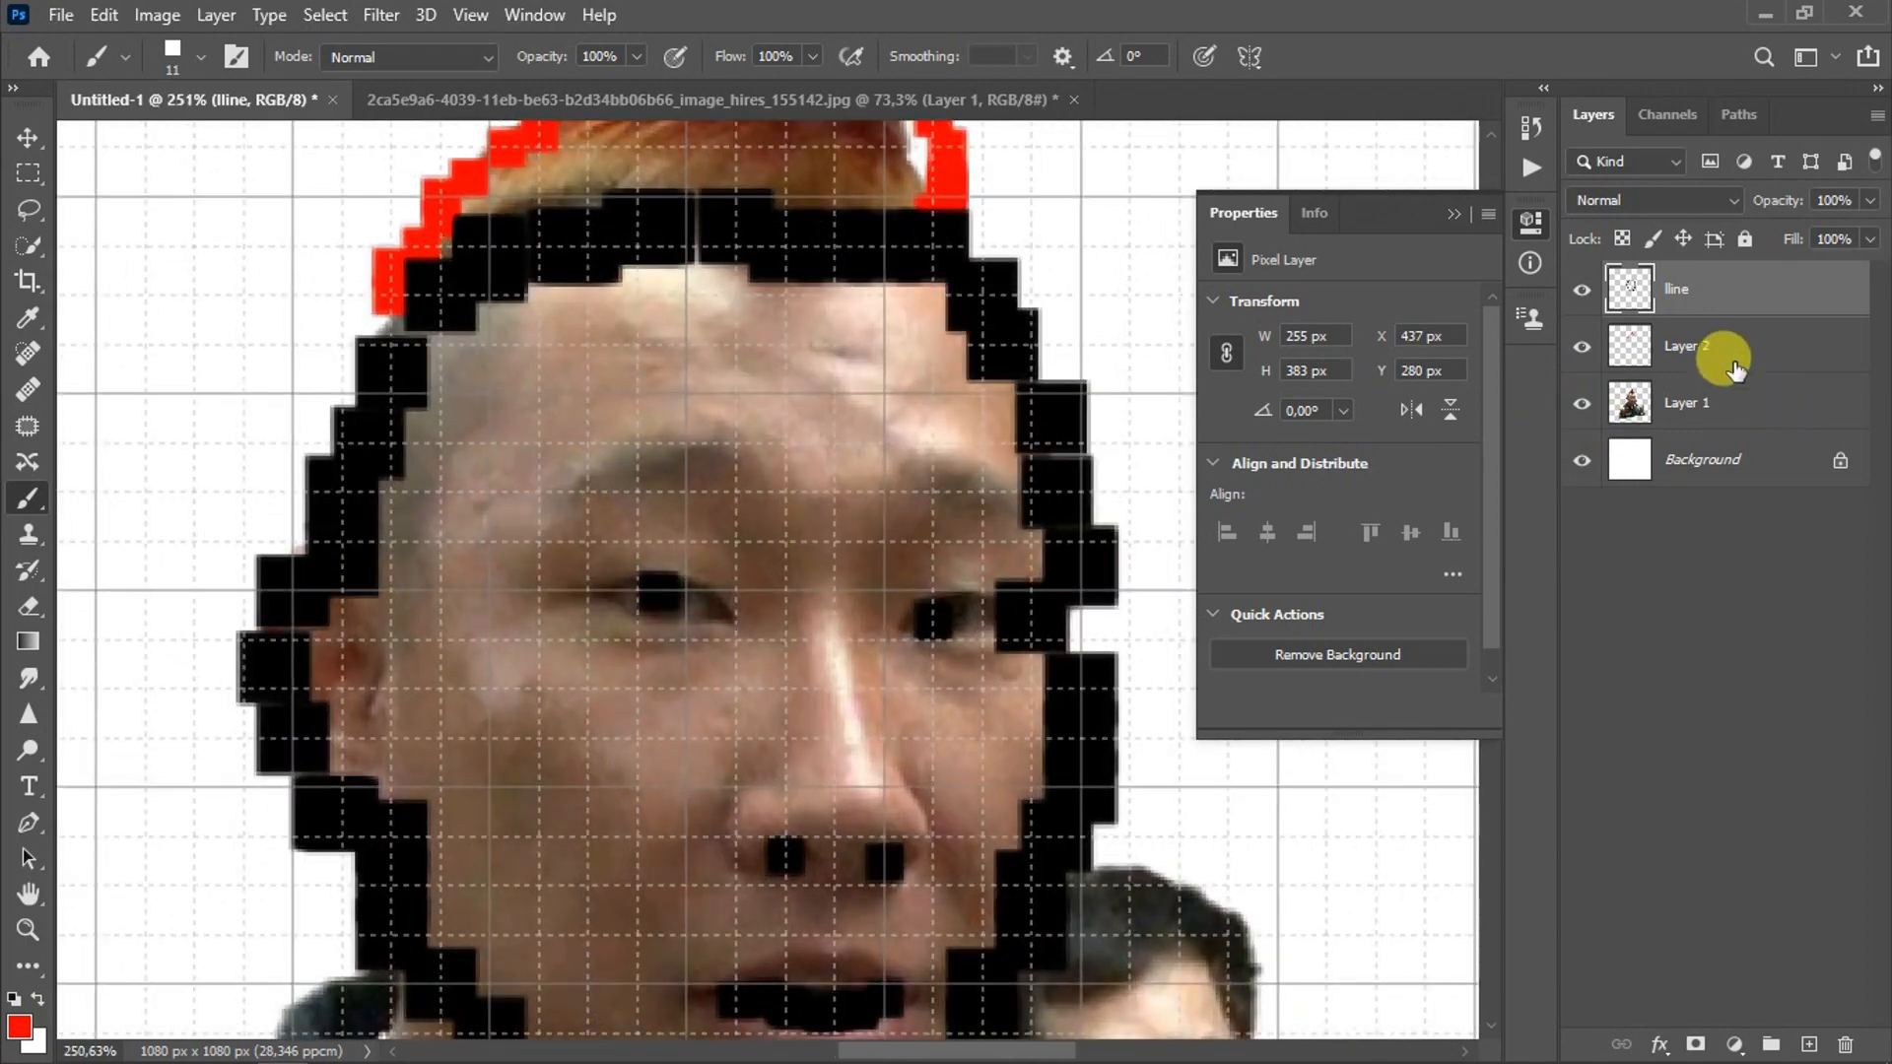
Step: Make Layer 2 active, sample black from the head outline, and set the square brush to 6 px
click(1724, 355)
click(27, 319)
click(479, 276)
click(30, 605)
click(25, 526)
click(24, 503)
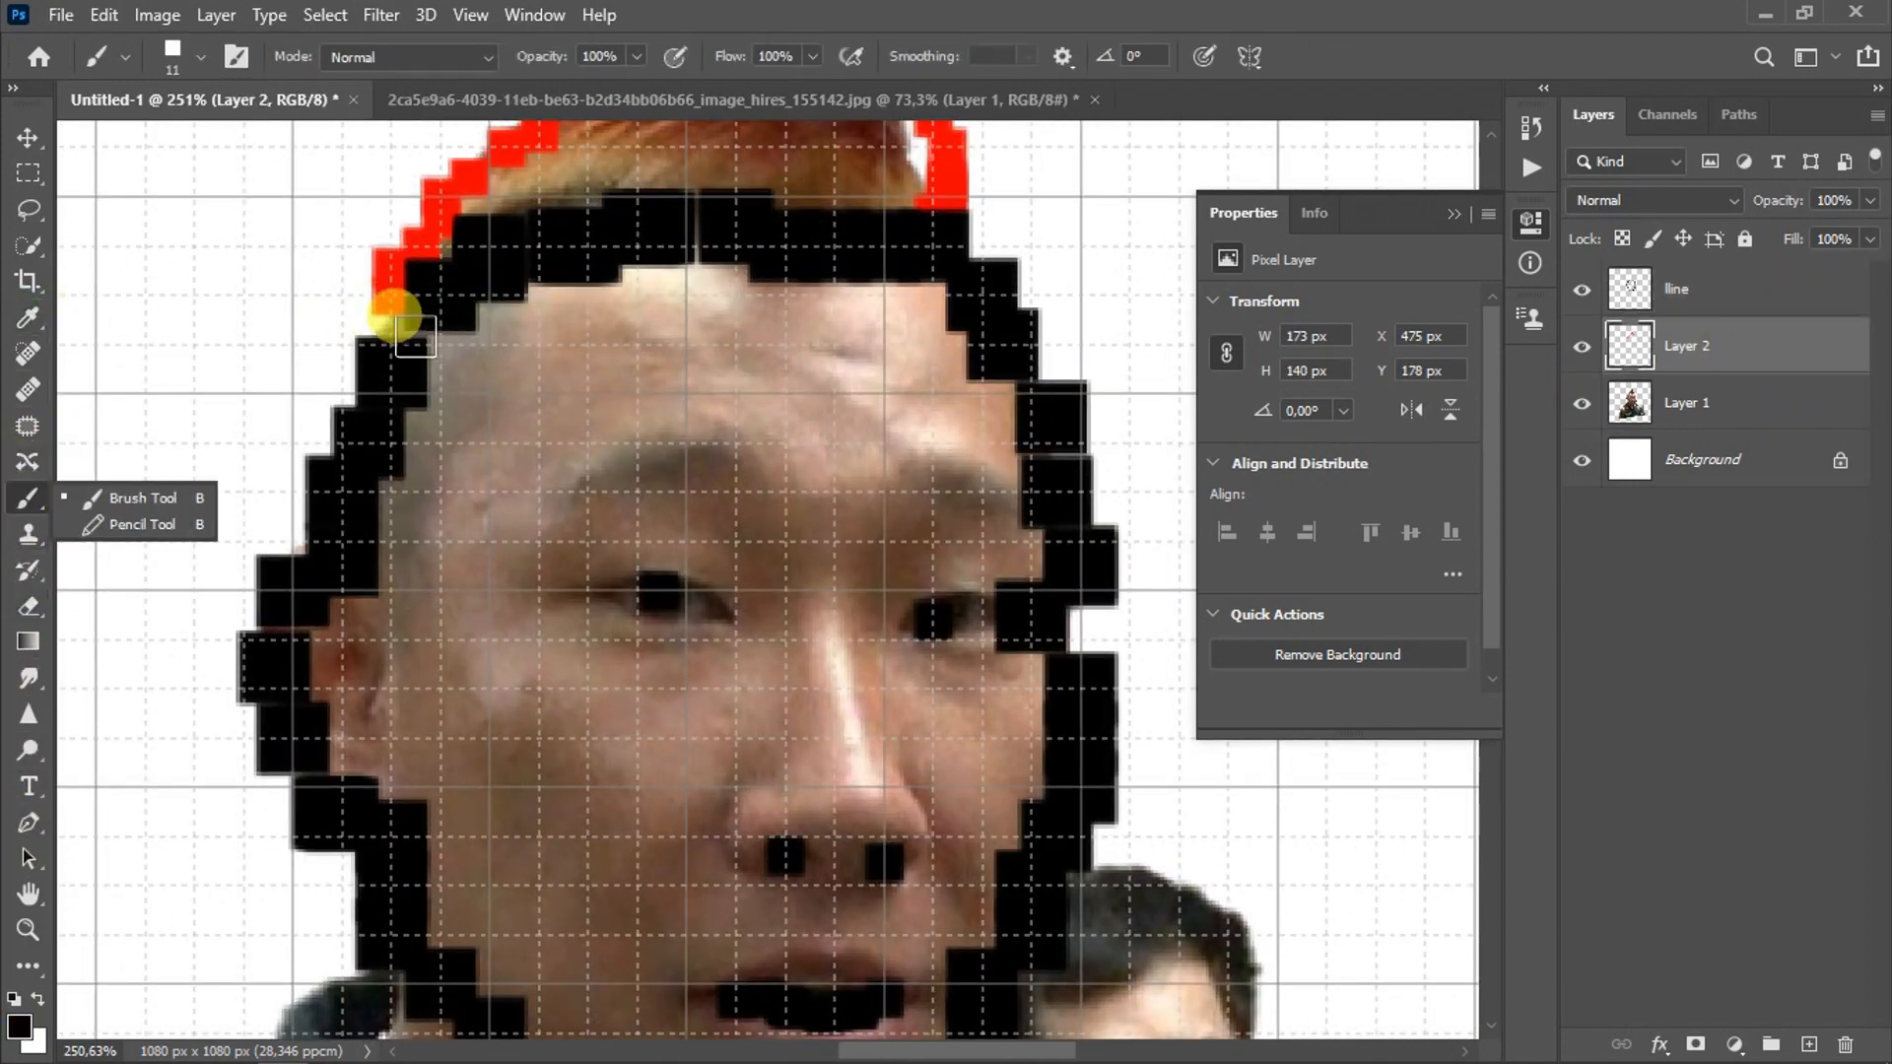
click(187, 56)
Step: Paint black pixel eyebrows above both eyes and hide the photo in Layer 1
click(591, 493)
drag(579, 493, 722, 475)
drag(926, 513, 1020, 490)
click(1581, 403)
scroll(617, 540, down, 5)
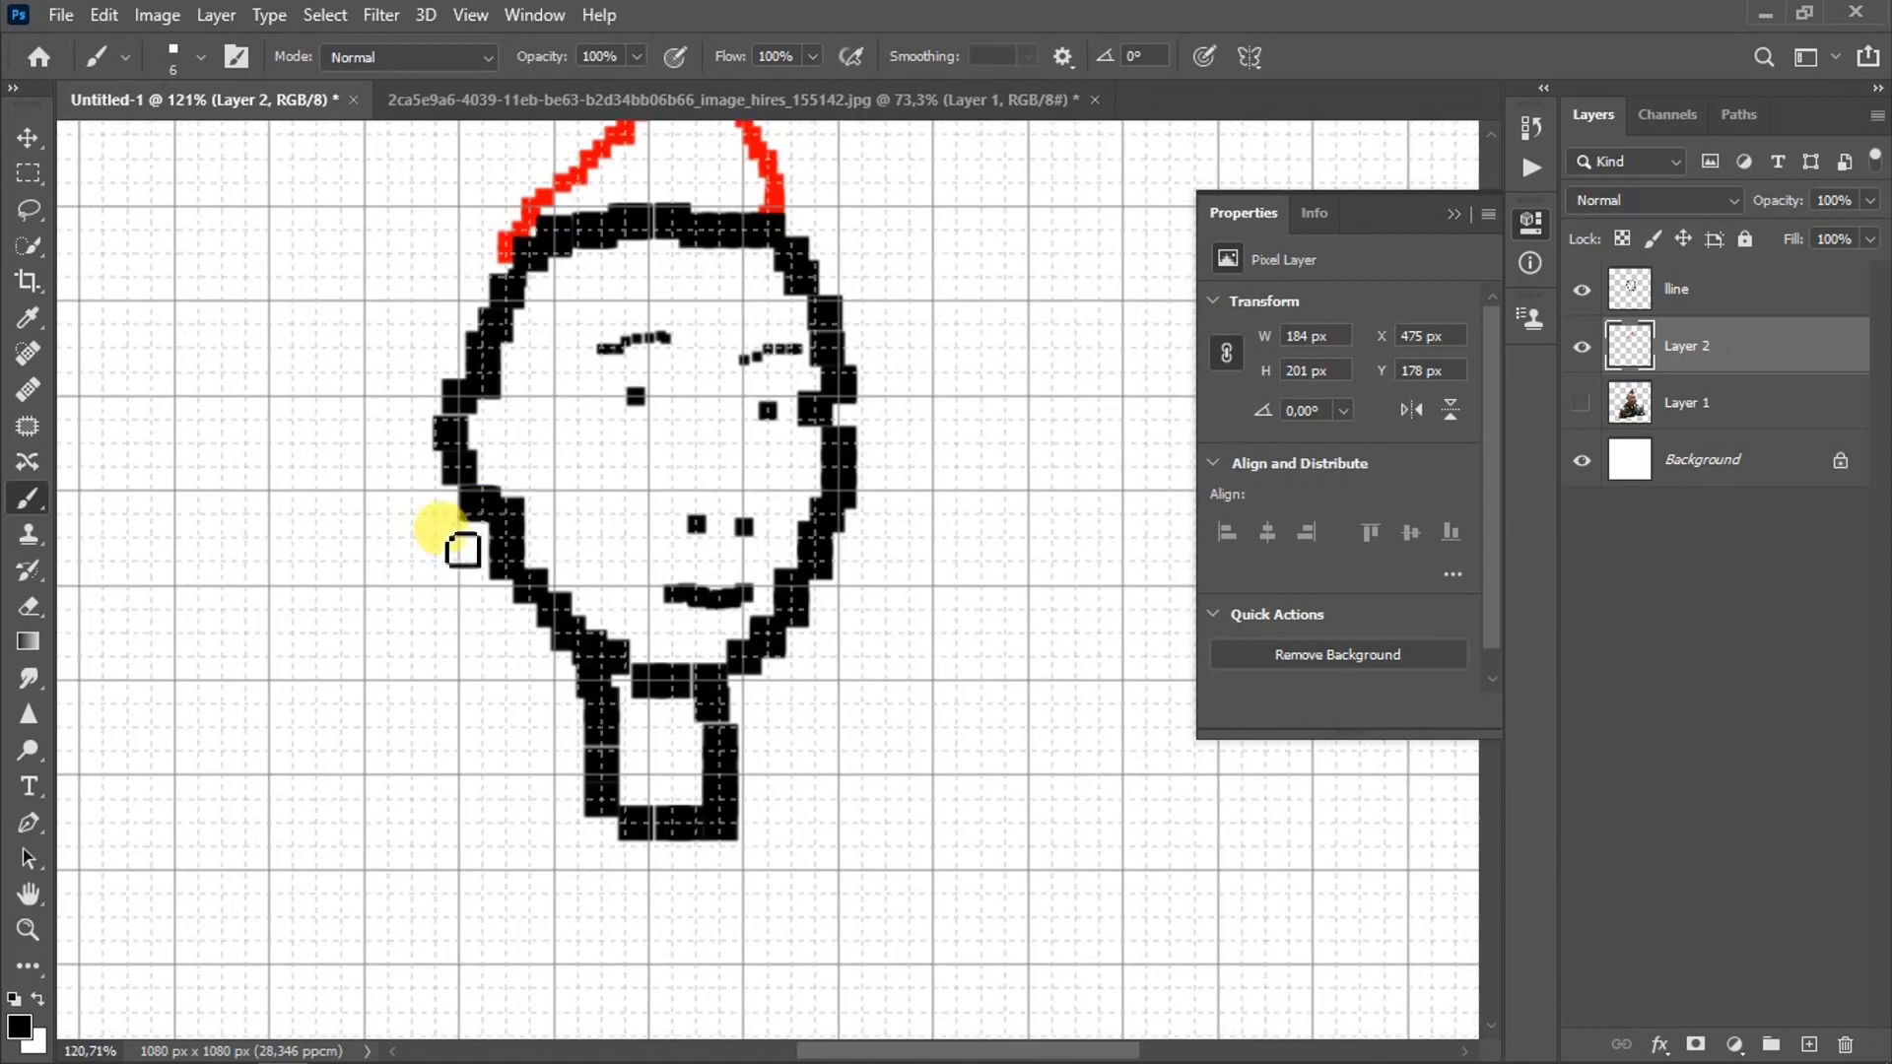
Step: Fill the gaps in both eyebrows with extra black squares
scroll(635, 315, up, 6)
scroll(636, 374, up, 3)
click(654, 580)
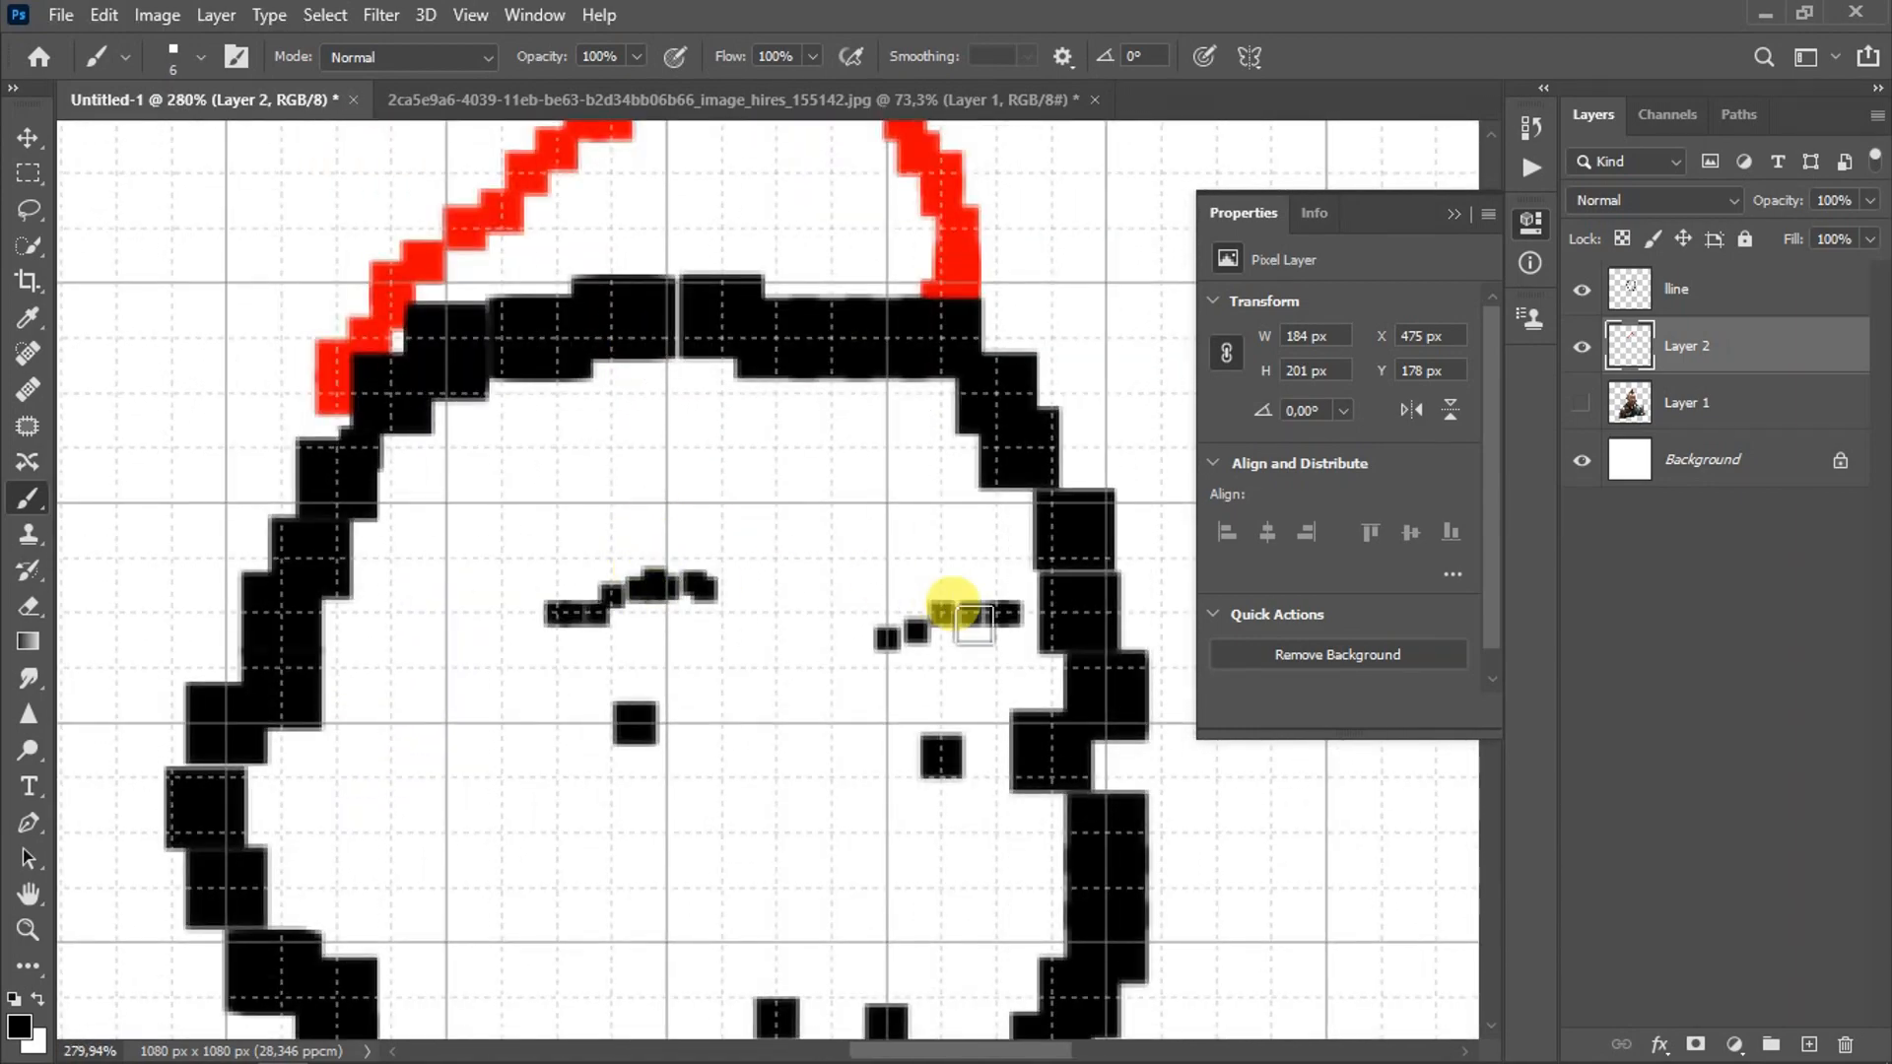
click(906, 636)
scroll(512, 486, down, 6)
scroll(543, 464, down, 3)
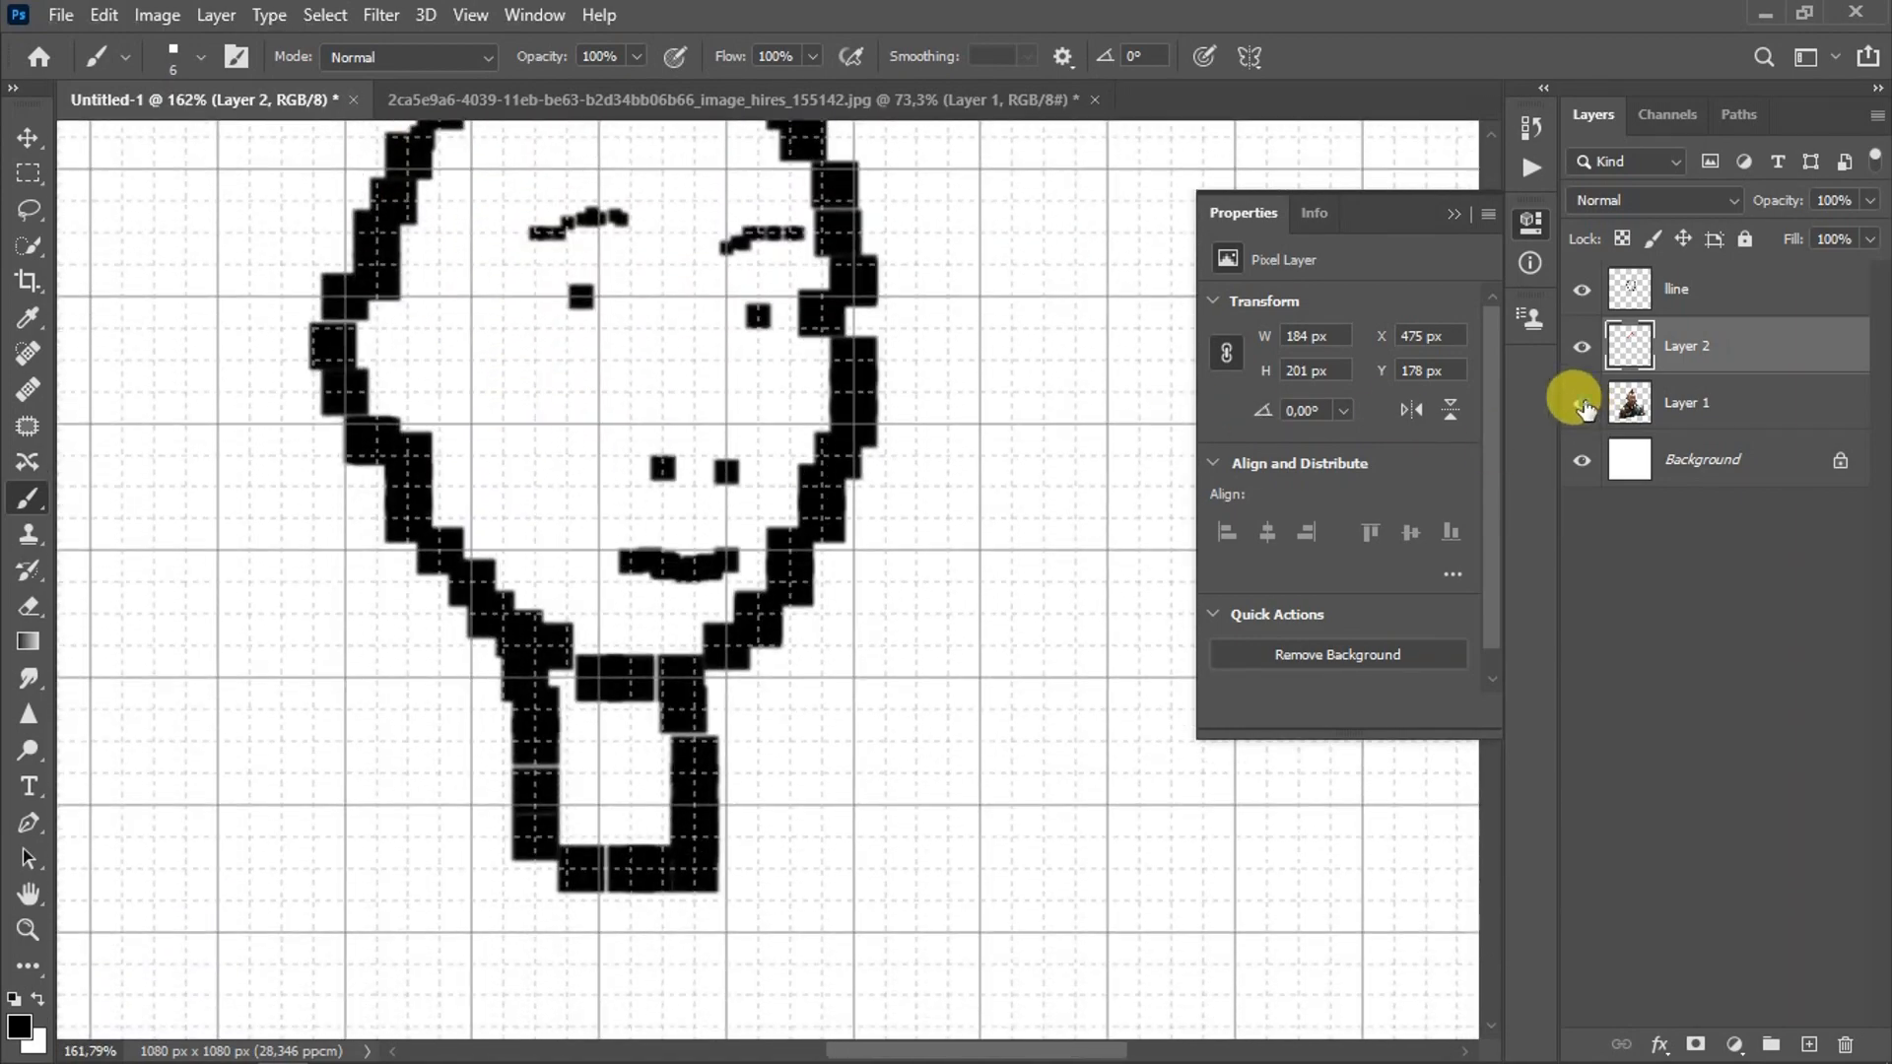
Step: Paint a thin black line under the lower lip using the photo as reference, leaving Layer 1 hidden
click(1582, 403)
scroll(701, 571, up, 4)
drag(603, 559, 709, 584)
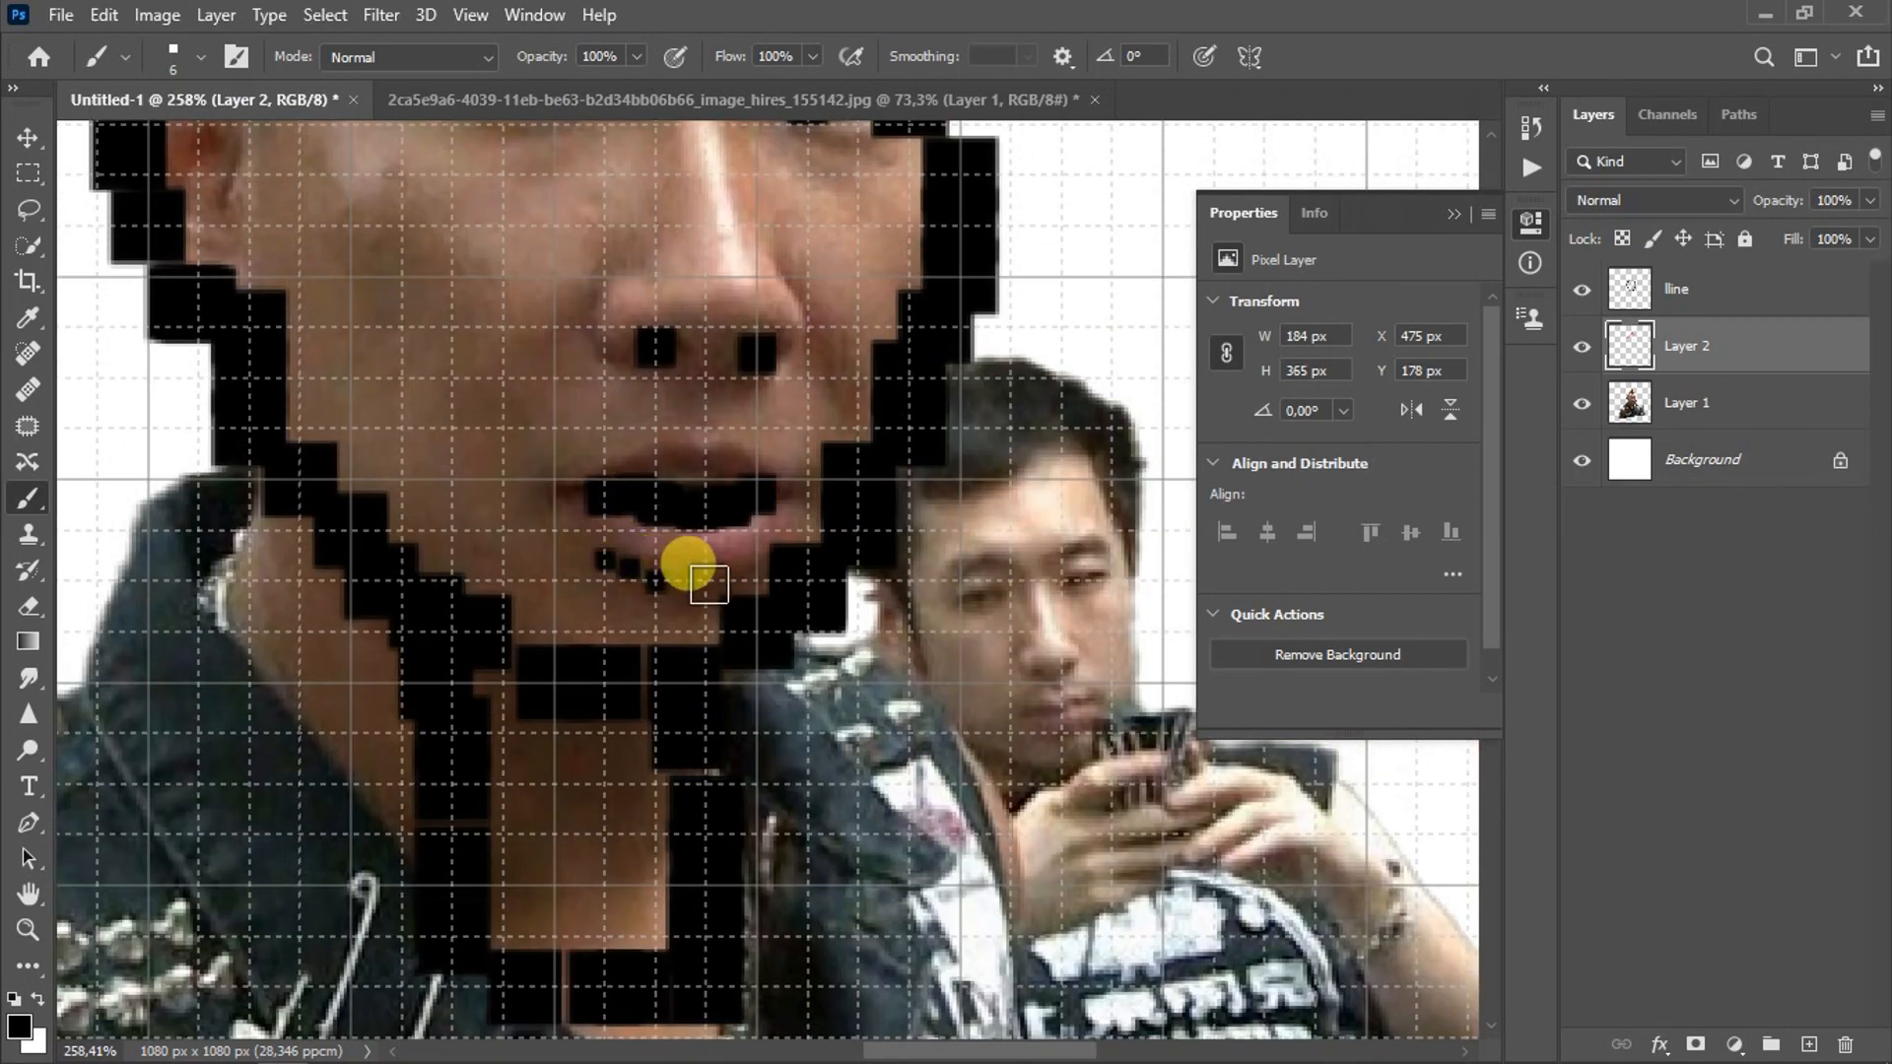
click(1581, 403)
scroll(690, 522, down, 6)
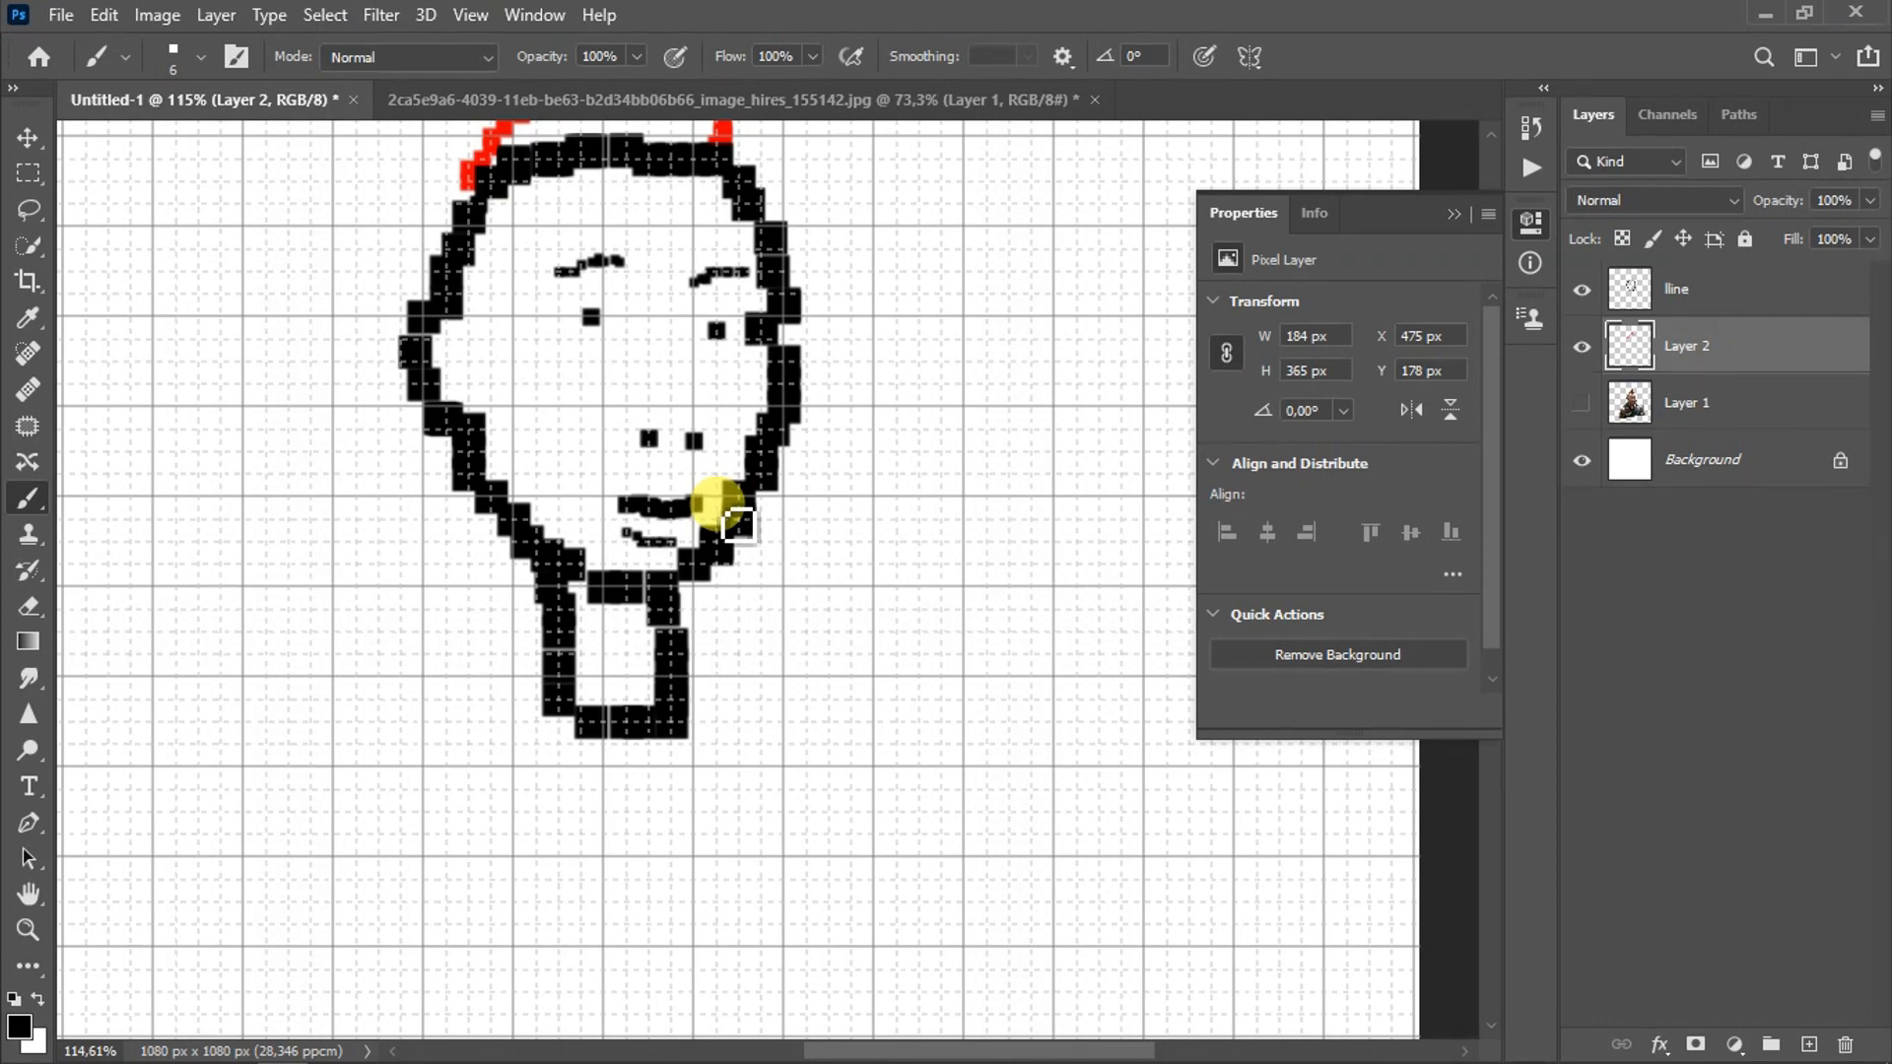
Step: Add another new layer and place it directly below Layer 2
scroll(611, 246, up, 3)
scroll(592, 295, up, 3)
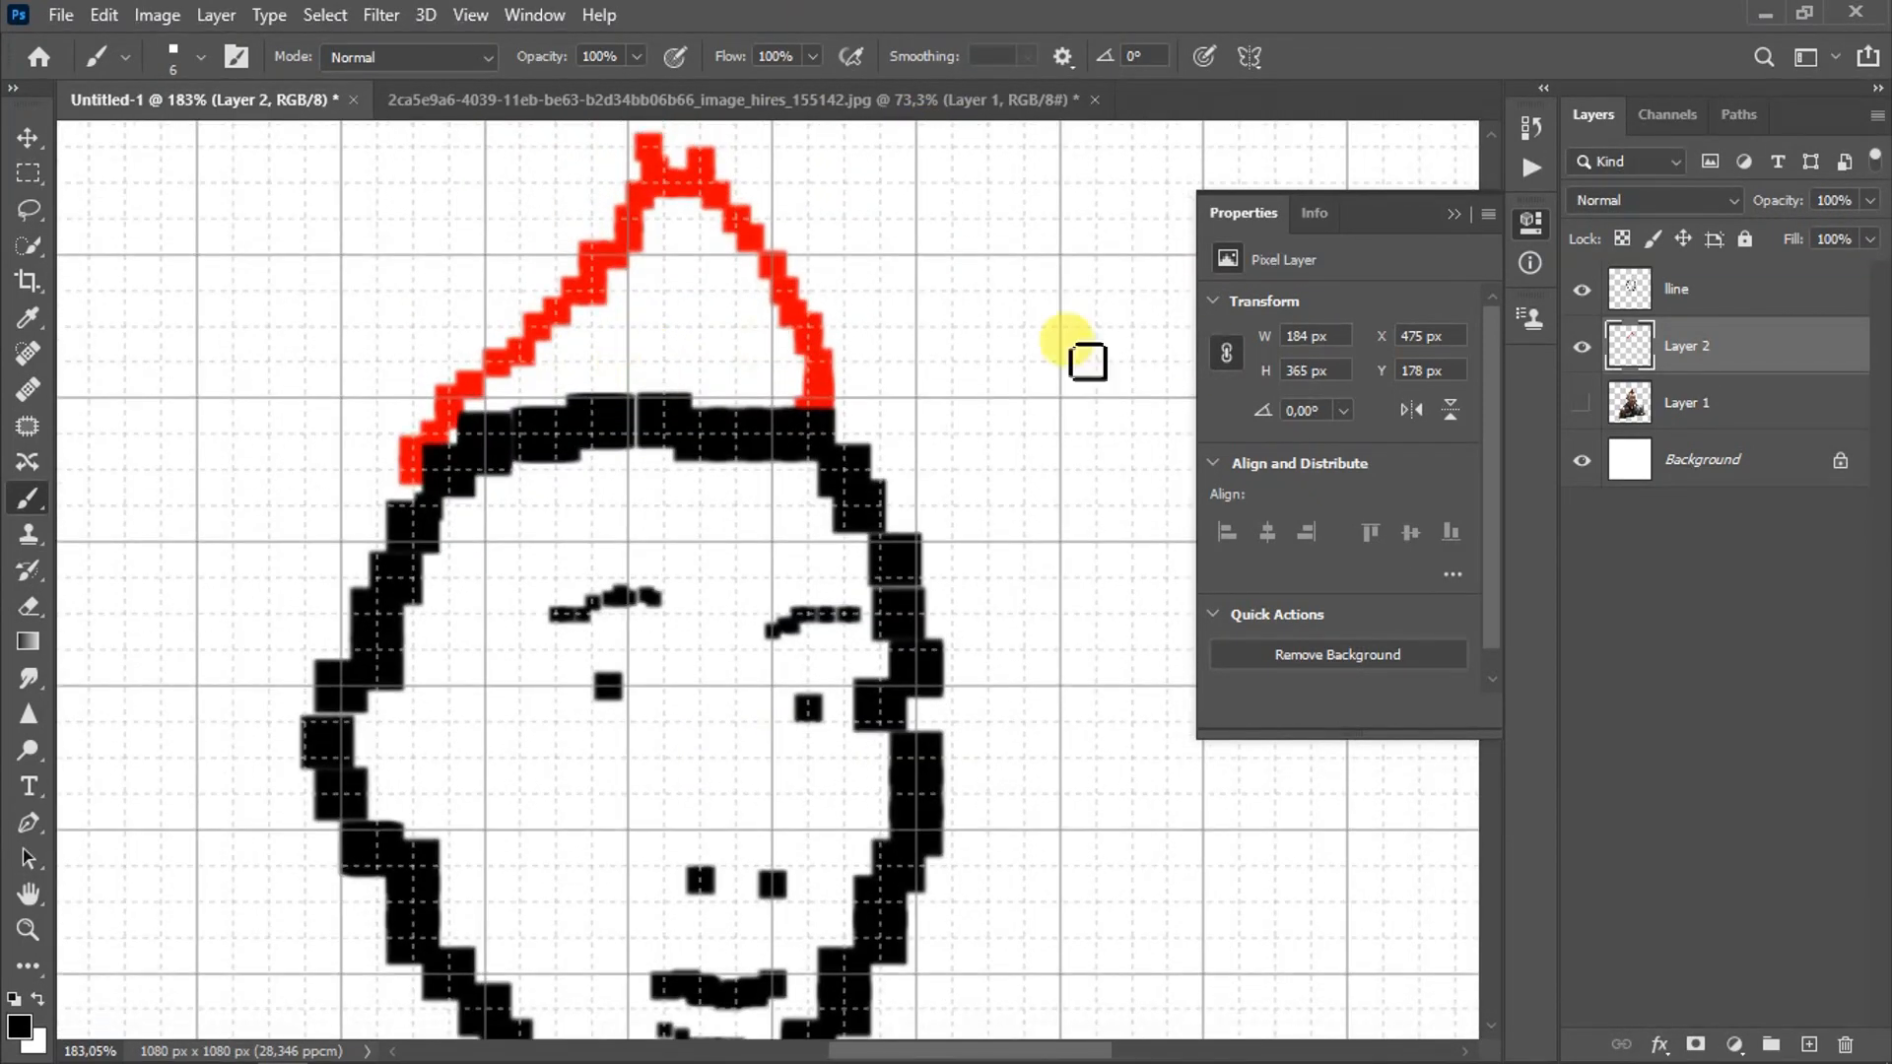
click(1806, 1043)
drag(1690, 352, 1692, 427)
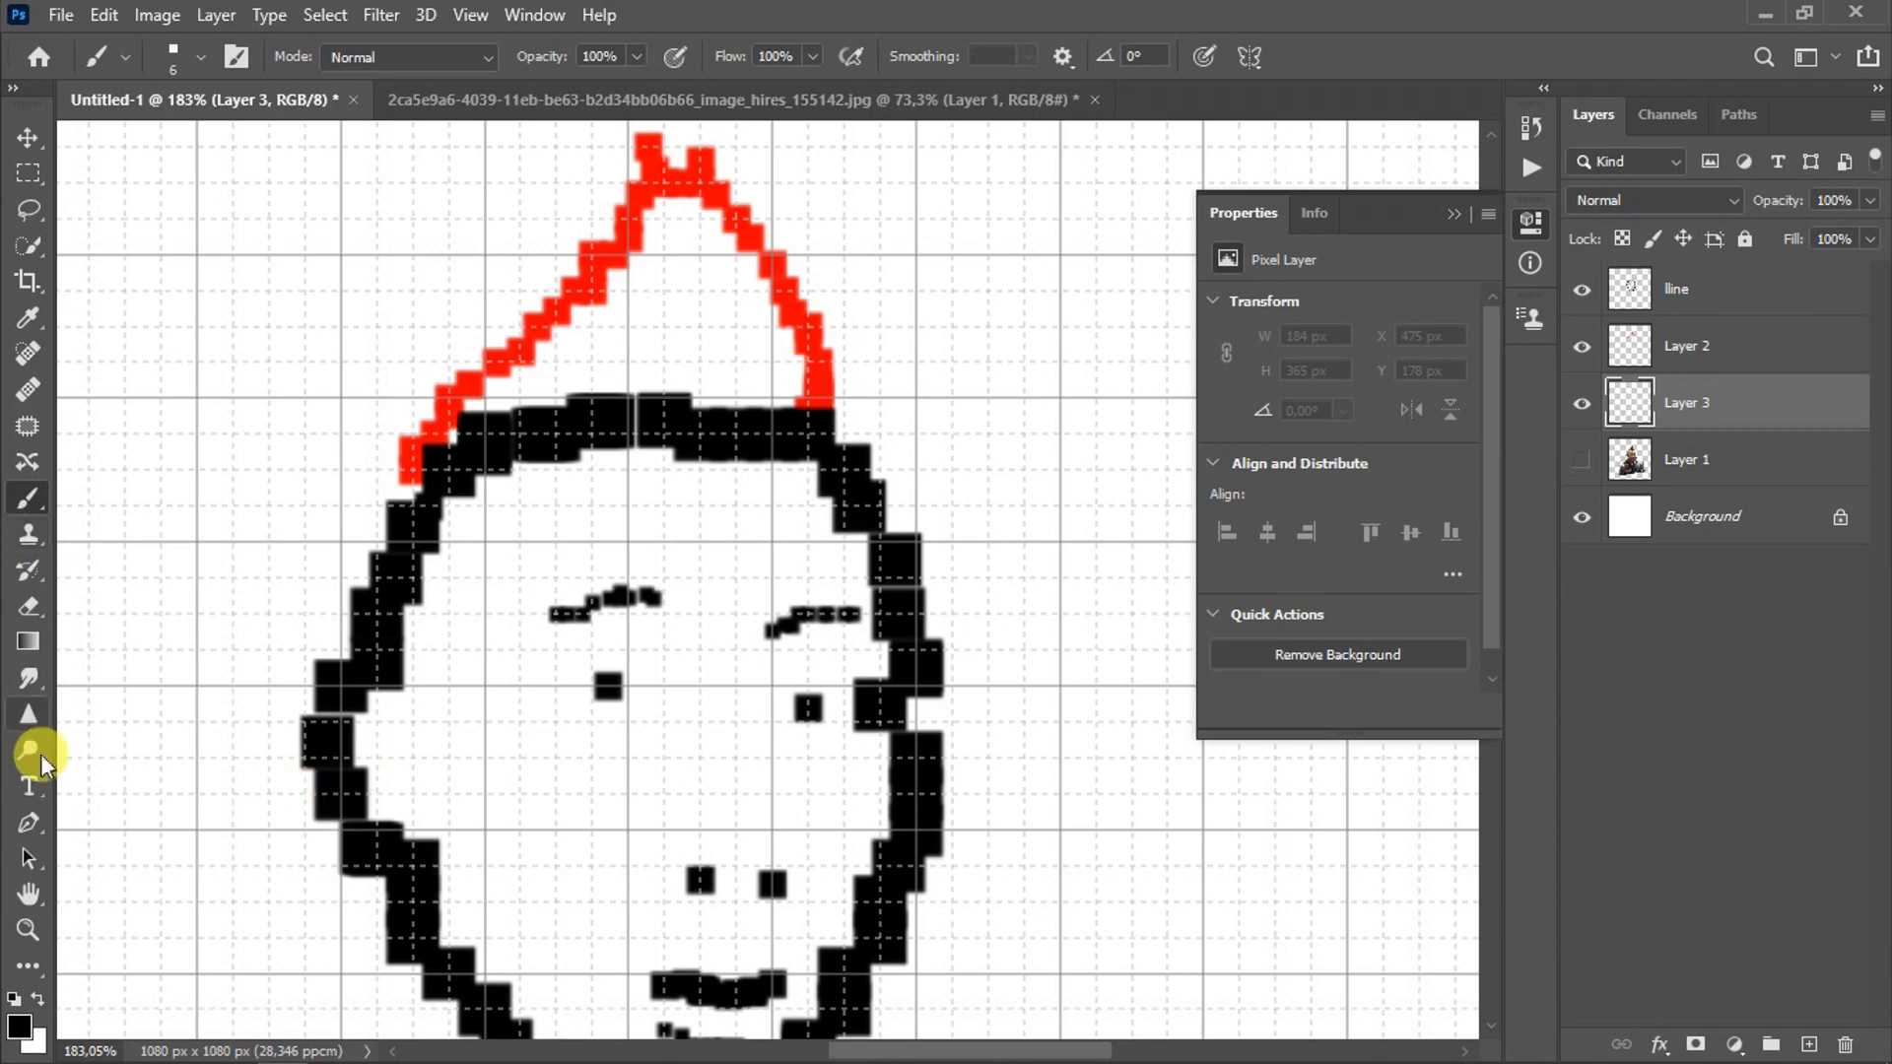
Step: Trace a Pen path along the black outline from the face's left side, down around the neck and up to the right jaw
click(28, 822)
scroll(347, 659, down, 3)
click(376, 341)
click(340, 412)
drag(357, 520, 413, 556)
drag(413, 626, 448, 692)
drag(483, 699, 772, 1016)
scroll(524, 710, down, 2)
scroll(526, 708, up, 3)
click(568, 936)
click(773, 1004)
click(793, 907)
drag(793, 750, 834, 689)
click(833, 687)
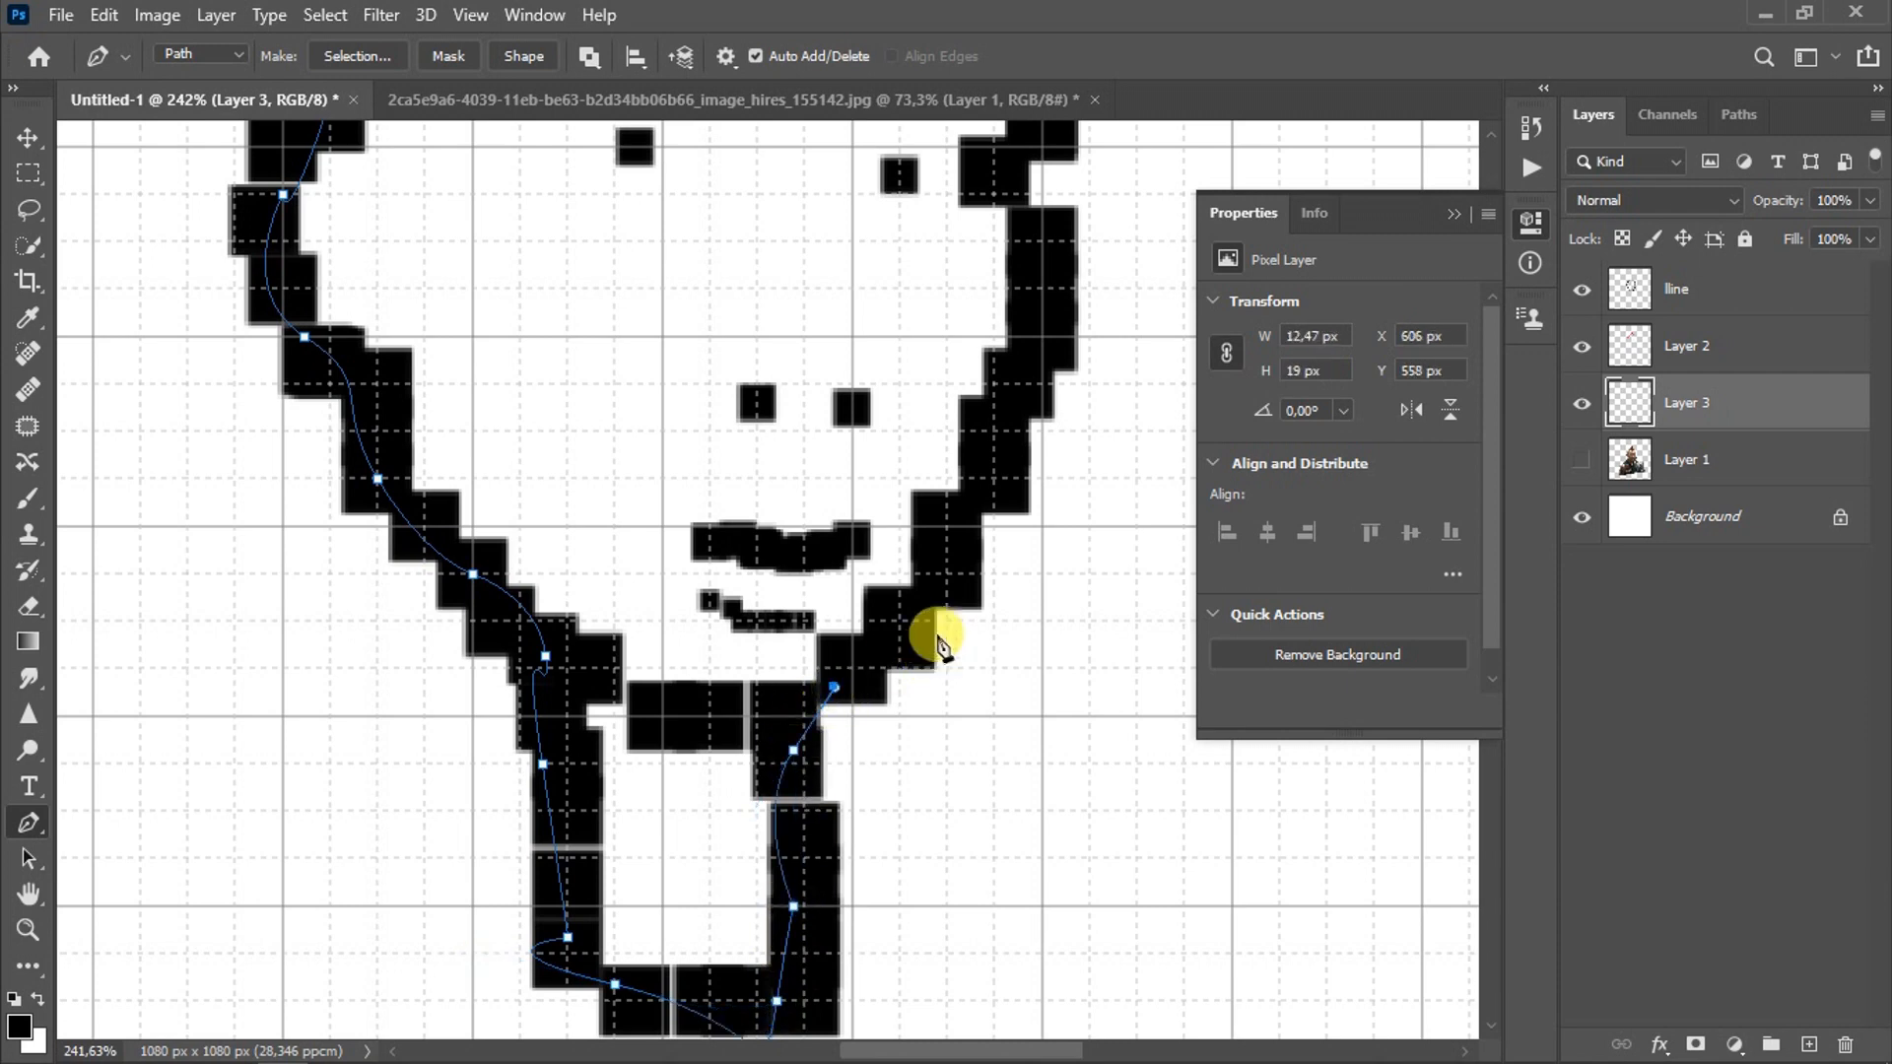
Step: Continue the Pen path up the right side of the face outline to beside the eye
scroll(936, 636, up, 1)
click(948, 662)
click(995, 541)
click(1042, 377)
click(1015, 285)
scroll(1018, 282, up, 1)
click(1027, 295)
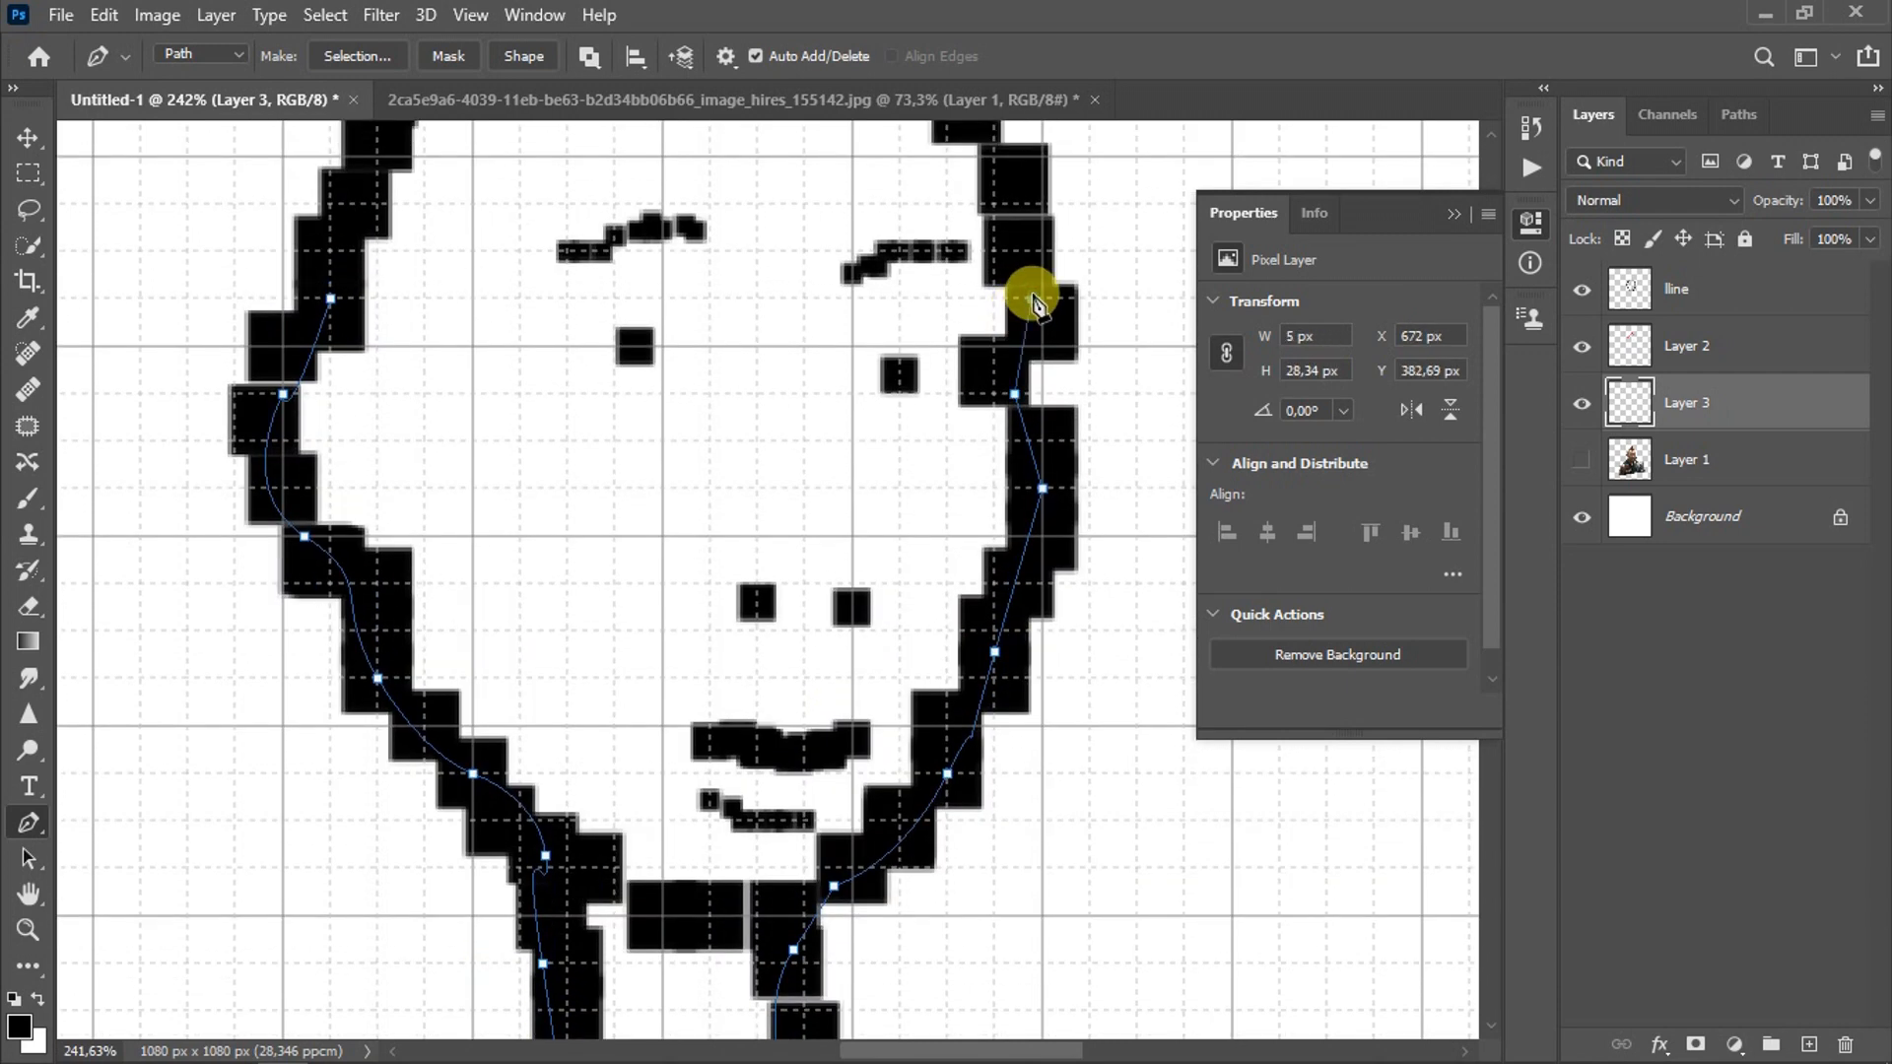
Step: Carry the Pen path over the top of the head and down the left outline, closing it at the starting point
scroll(1015, 330, up, 2)
scroll(1013, 328, up, 1)
click(1011, 360)
click(971, 285)
click(924, 212)
click(803, 188)
click(615, 192)
click(490, 203)
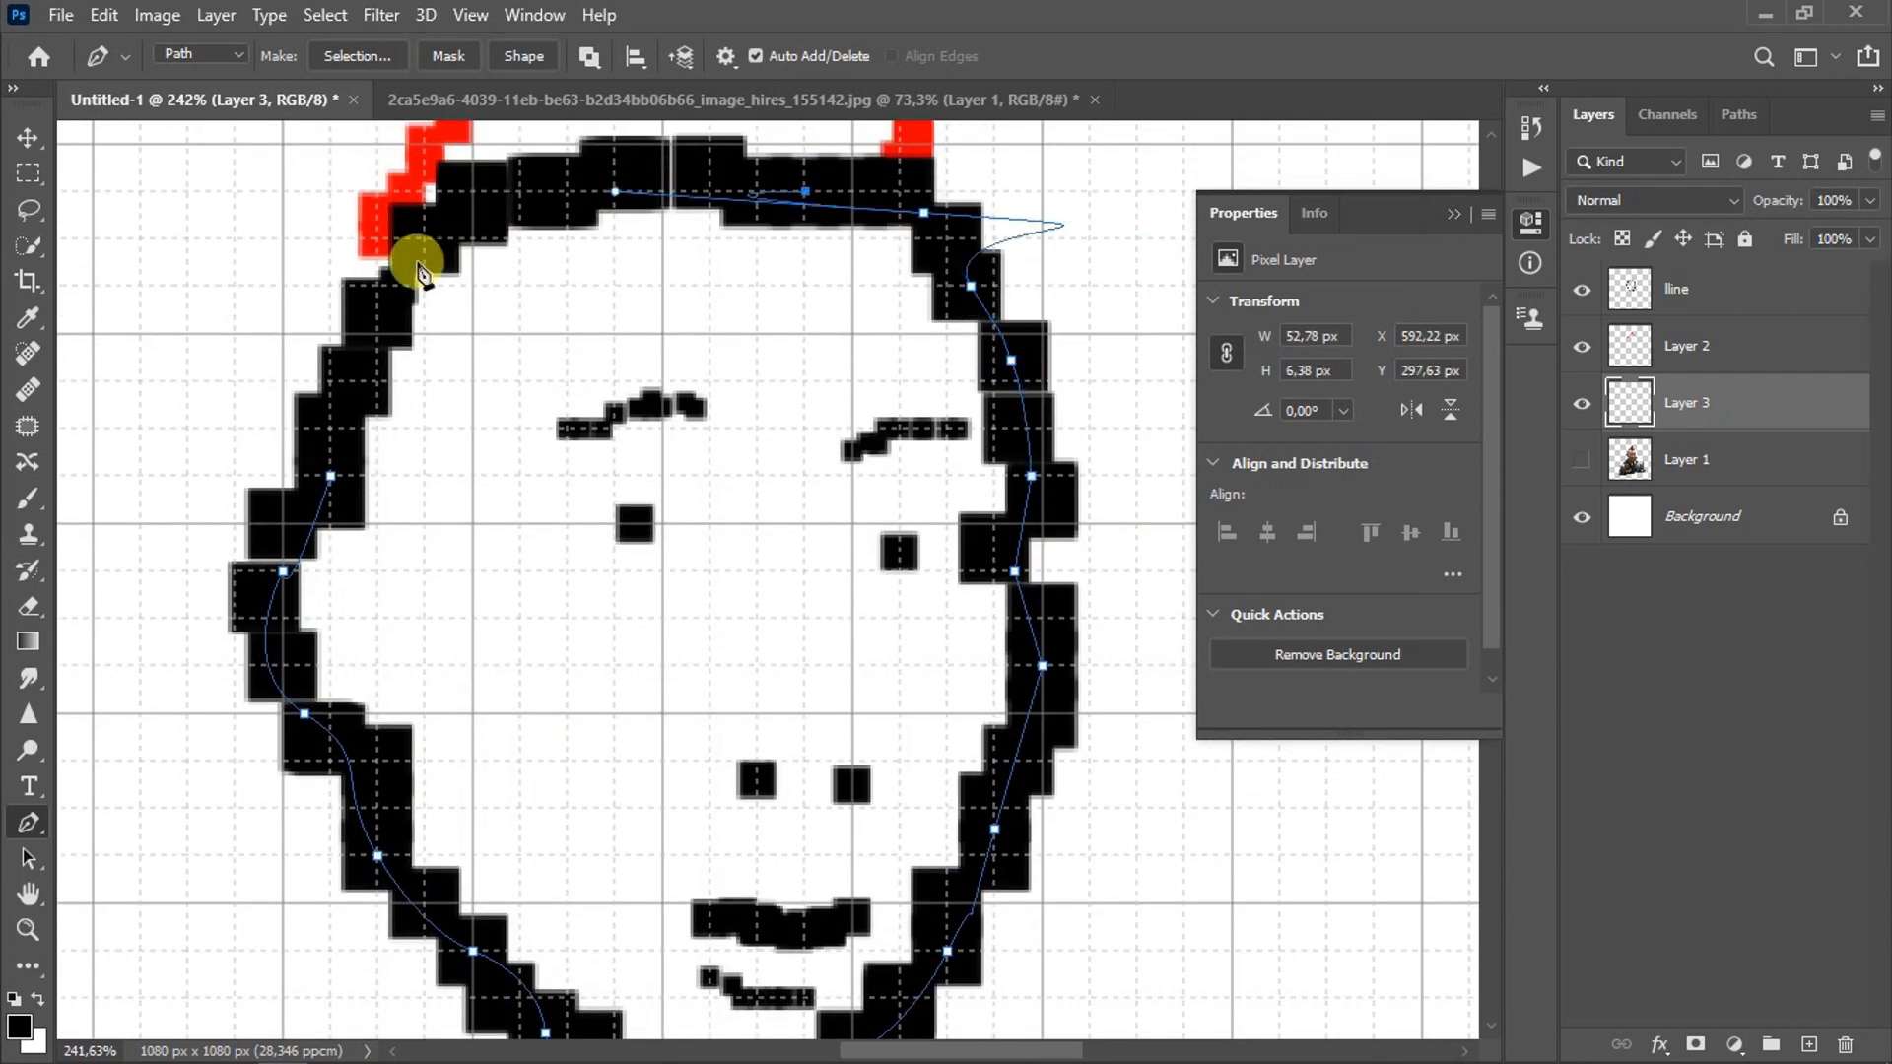
click(424, 263)
click(380, 332)
click(358, 383)
click(347, 434)
click(331, 477)
Step: Convert the closed face path into a selection and fill it with a tan Solid Color layer
right_click(324, 496)
click(416, 563)
click(1084, 264)
click(1734, 1044)
click(1750, 567)
click(1048, 300)
drag(1048, 299, 891, 302)
click(922, 250)
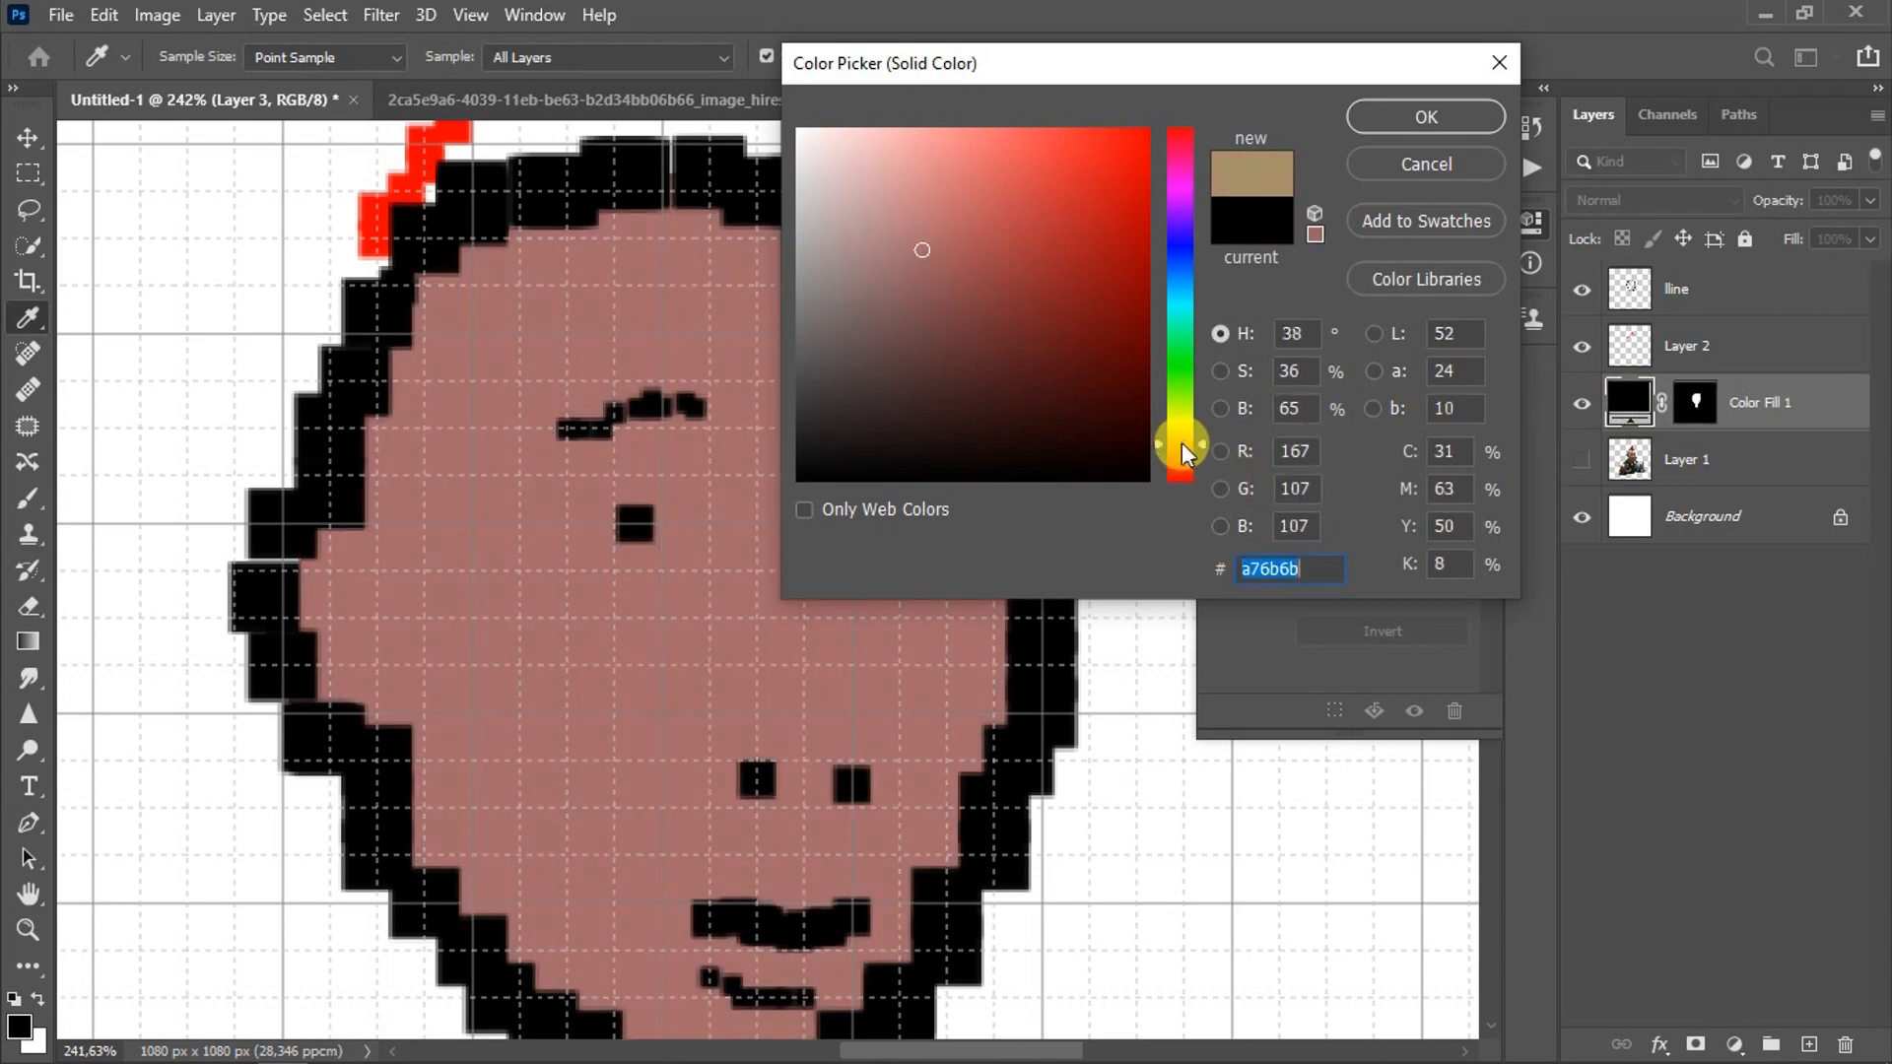
click(1182, 438)
click(952, 187)
click(1425, 116)
Step: Rasterize the tan fill layer and erase the stray spike of colour outside the head's upper right outline
key(p)
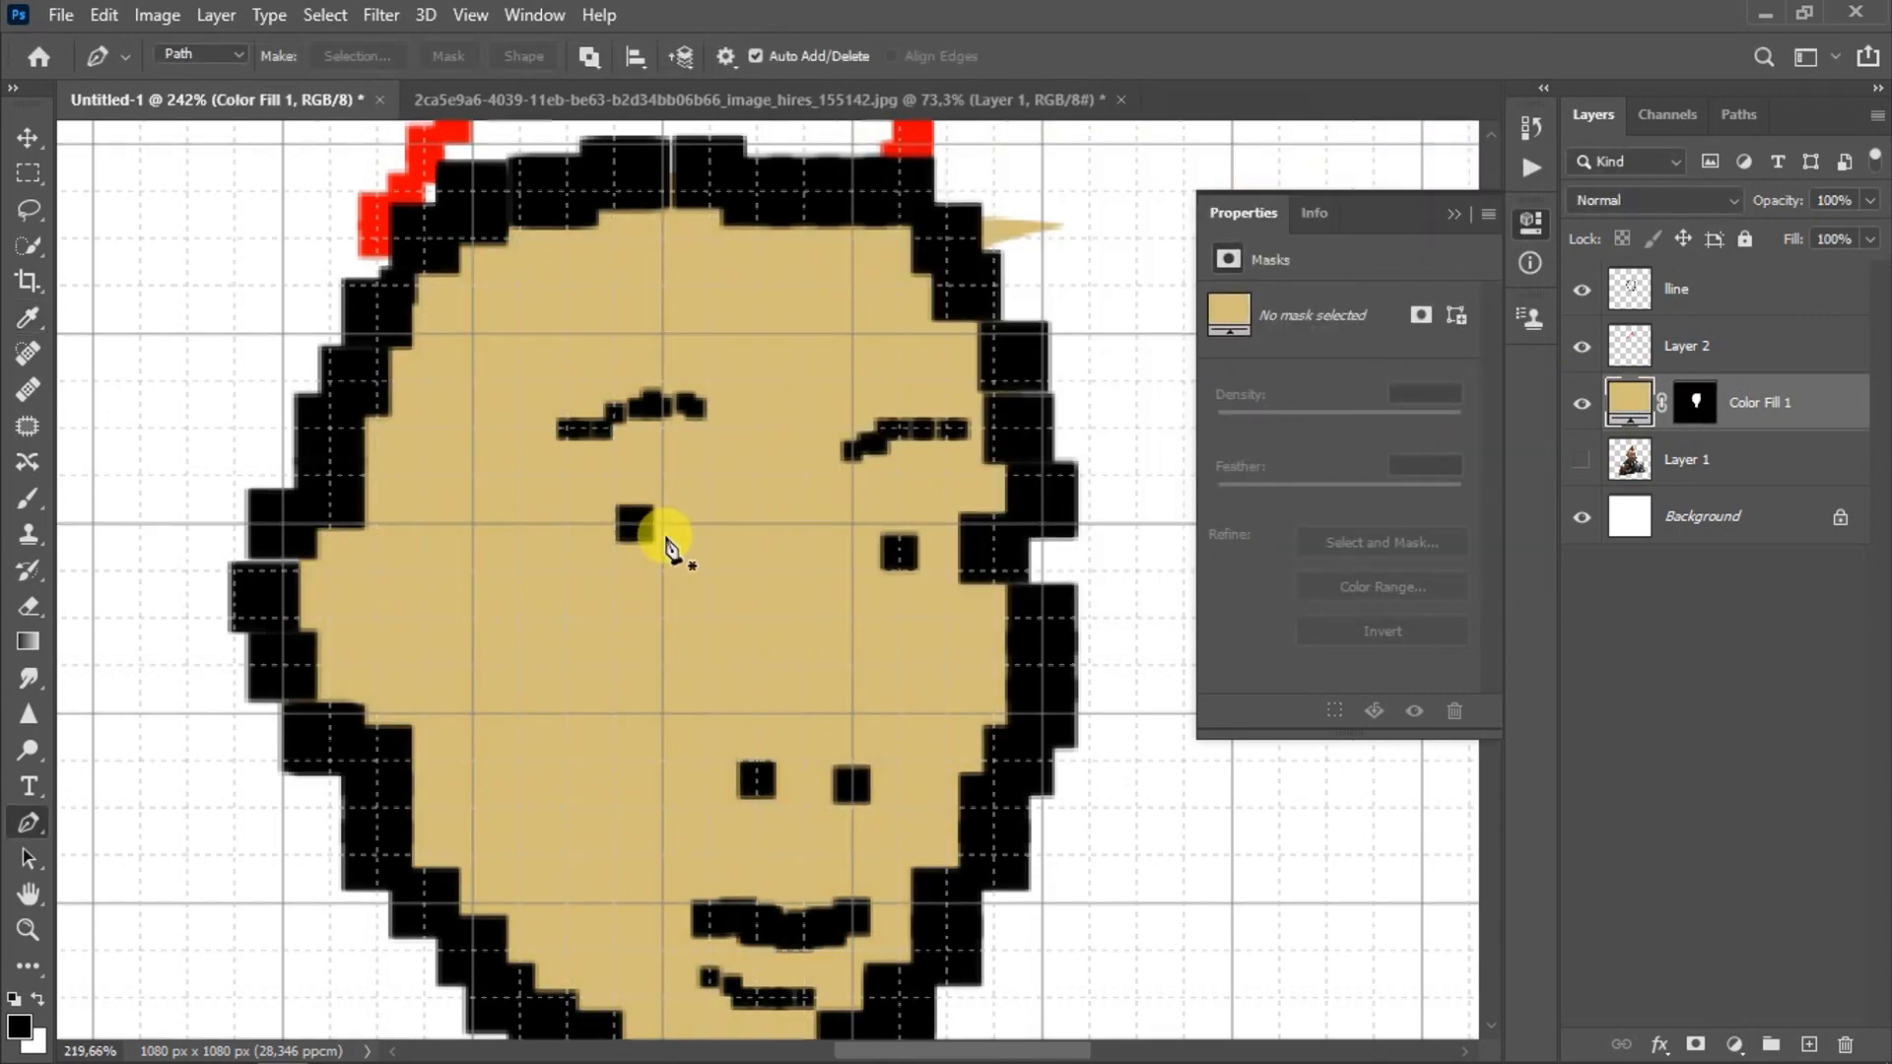
scroll(724, 559, down, 2)
scroll(963, 401, up, 2)
key(e)
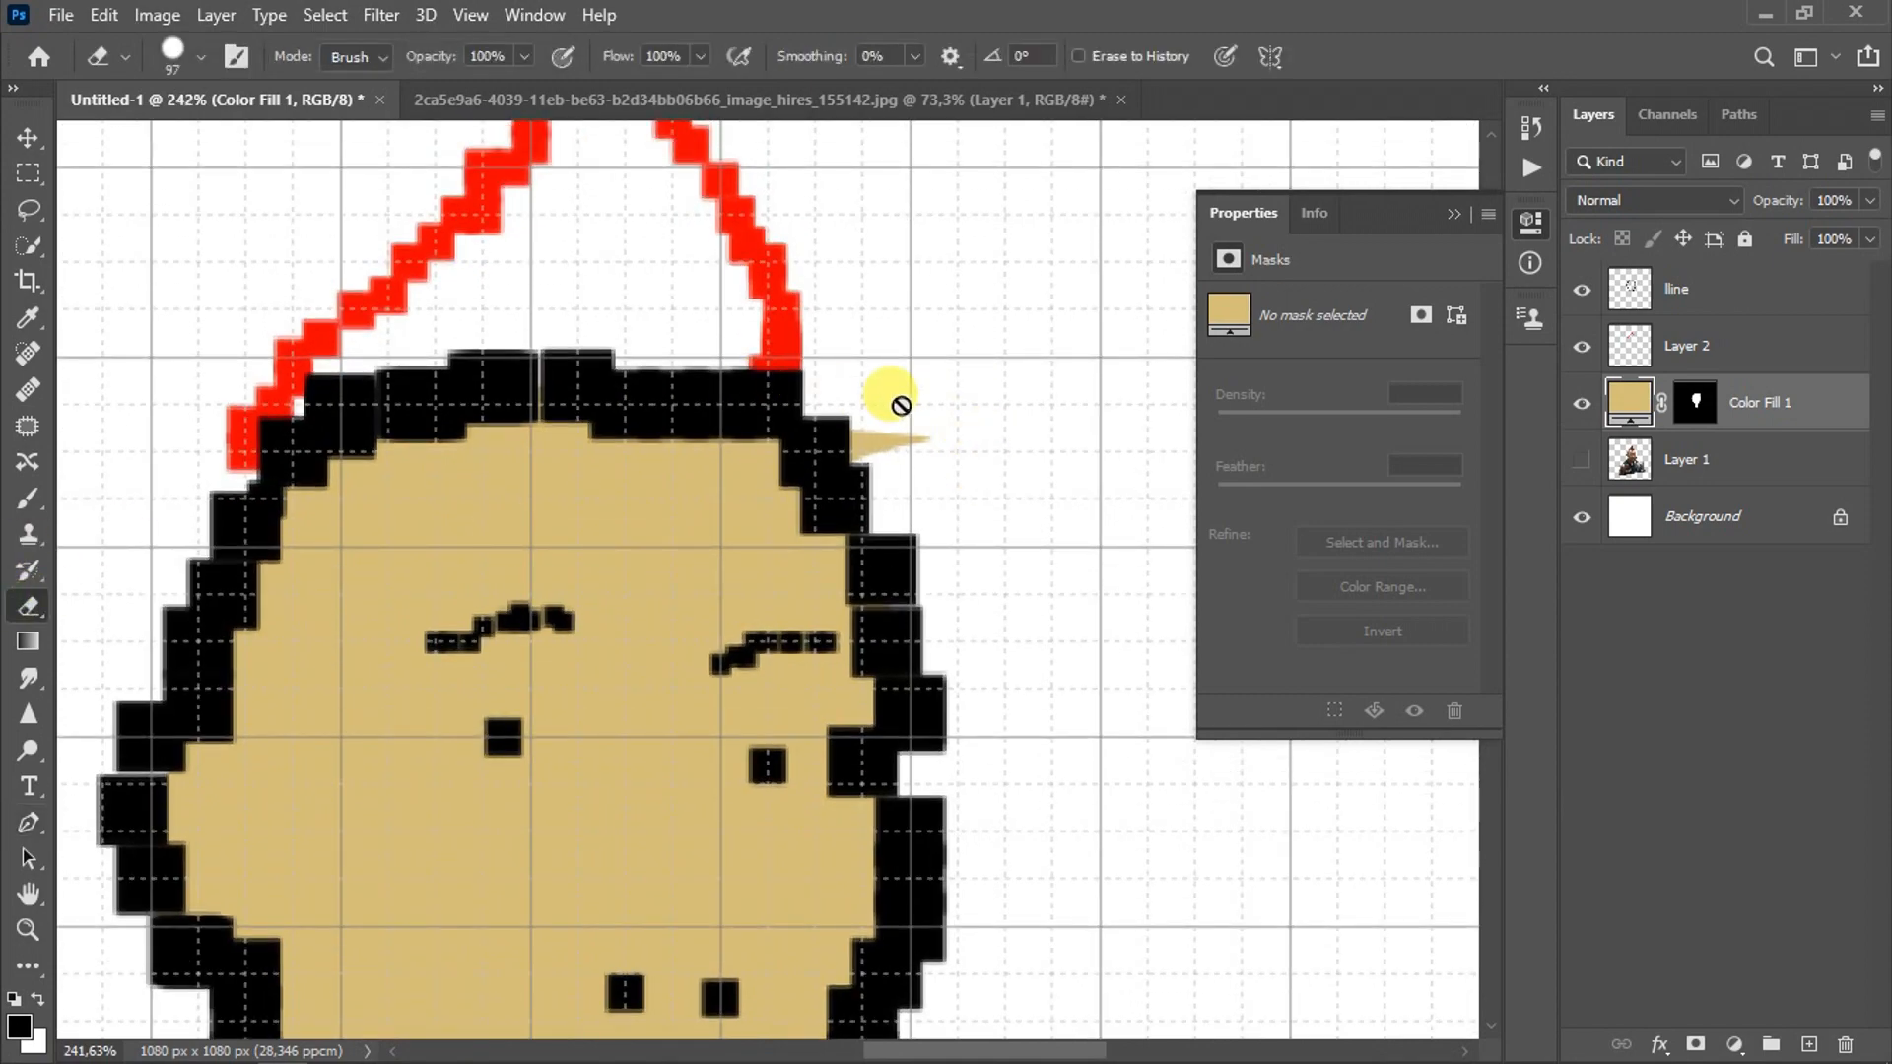
click(918, 434)
click(849, 446)
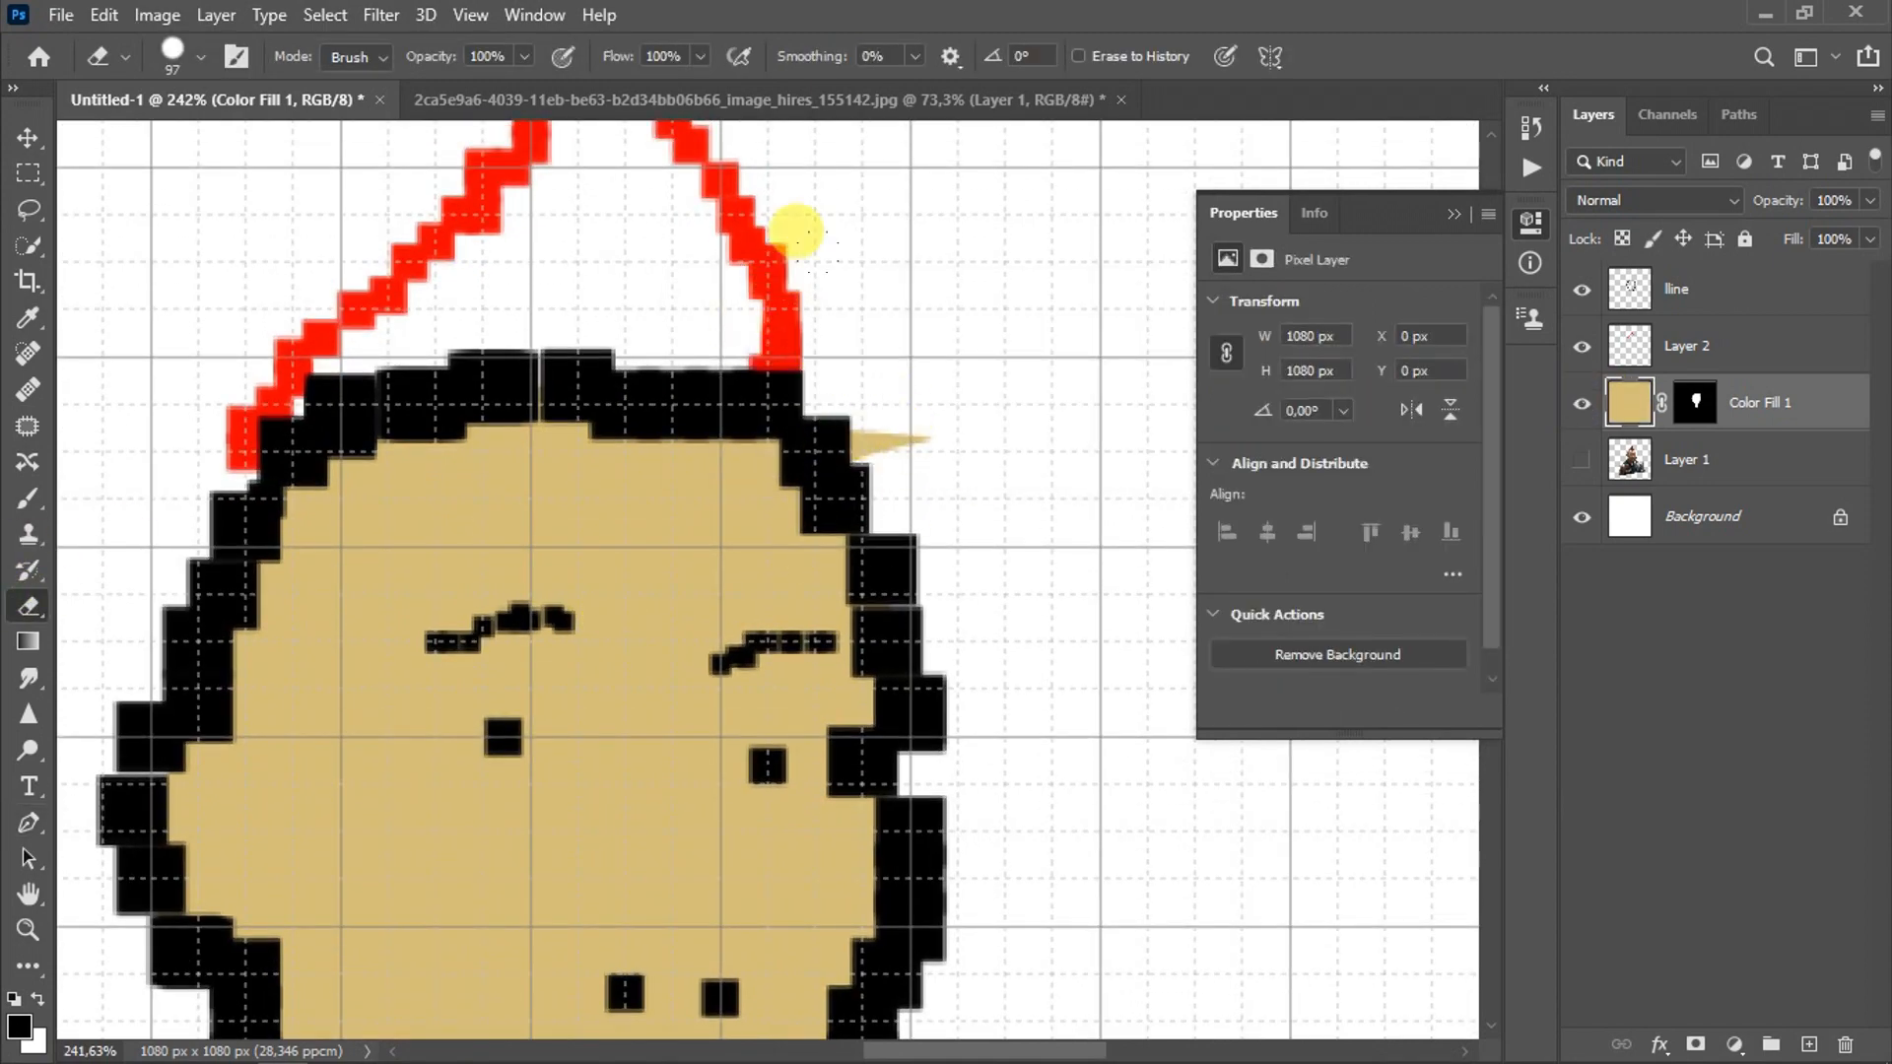
click(921, 418)
scroll(752, 455, down, 1)
scroll(680, 341, down, 4)
scroll(729, 394, down, 3)
click(615, 861)
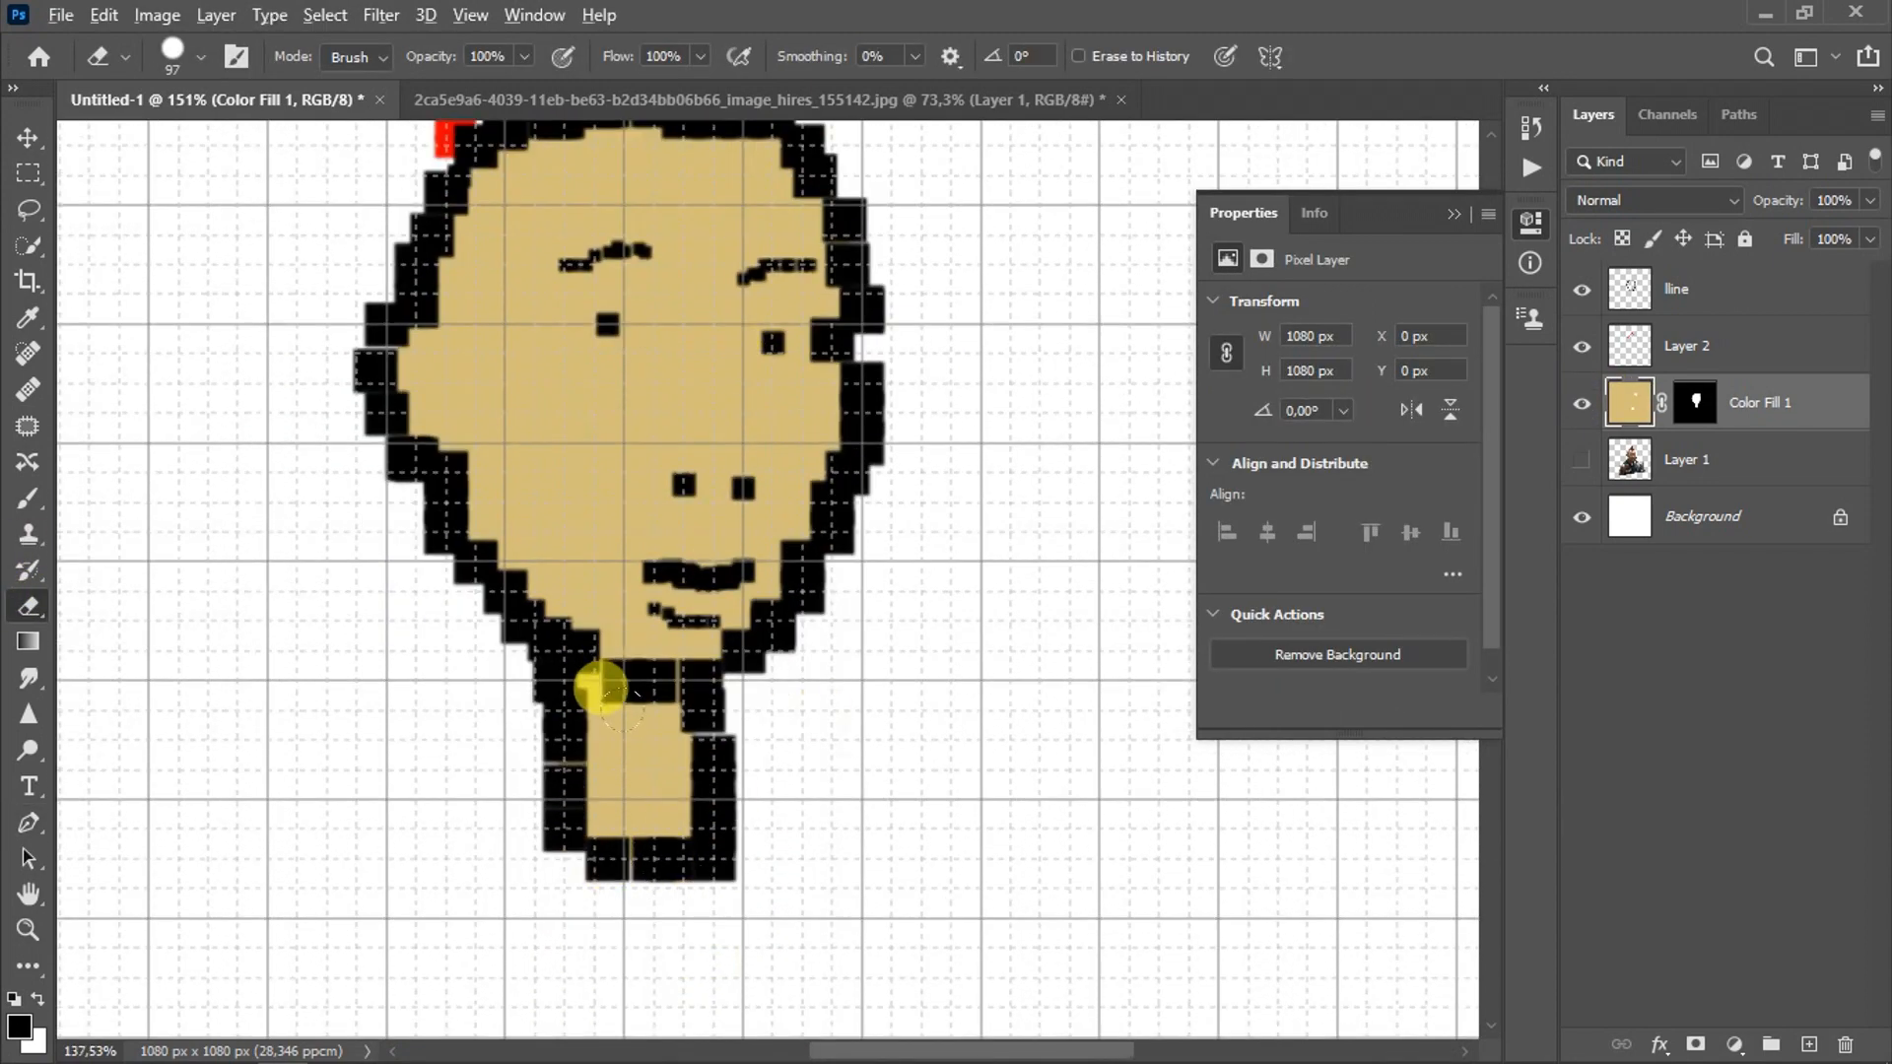
Step: Add a new layer above the tan fill and start a Pen path along the mohawk's base and up its right edge
scroll(690, 700, down, 4)
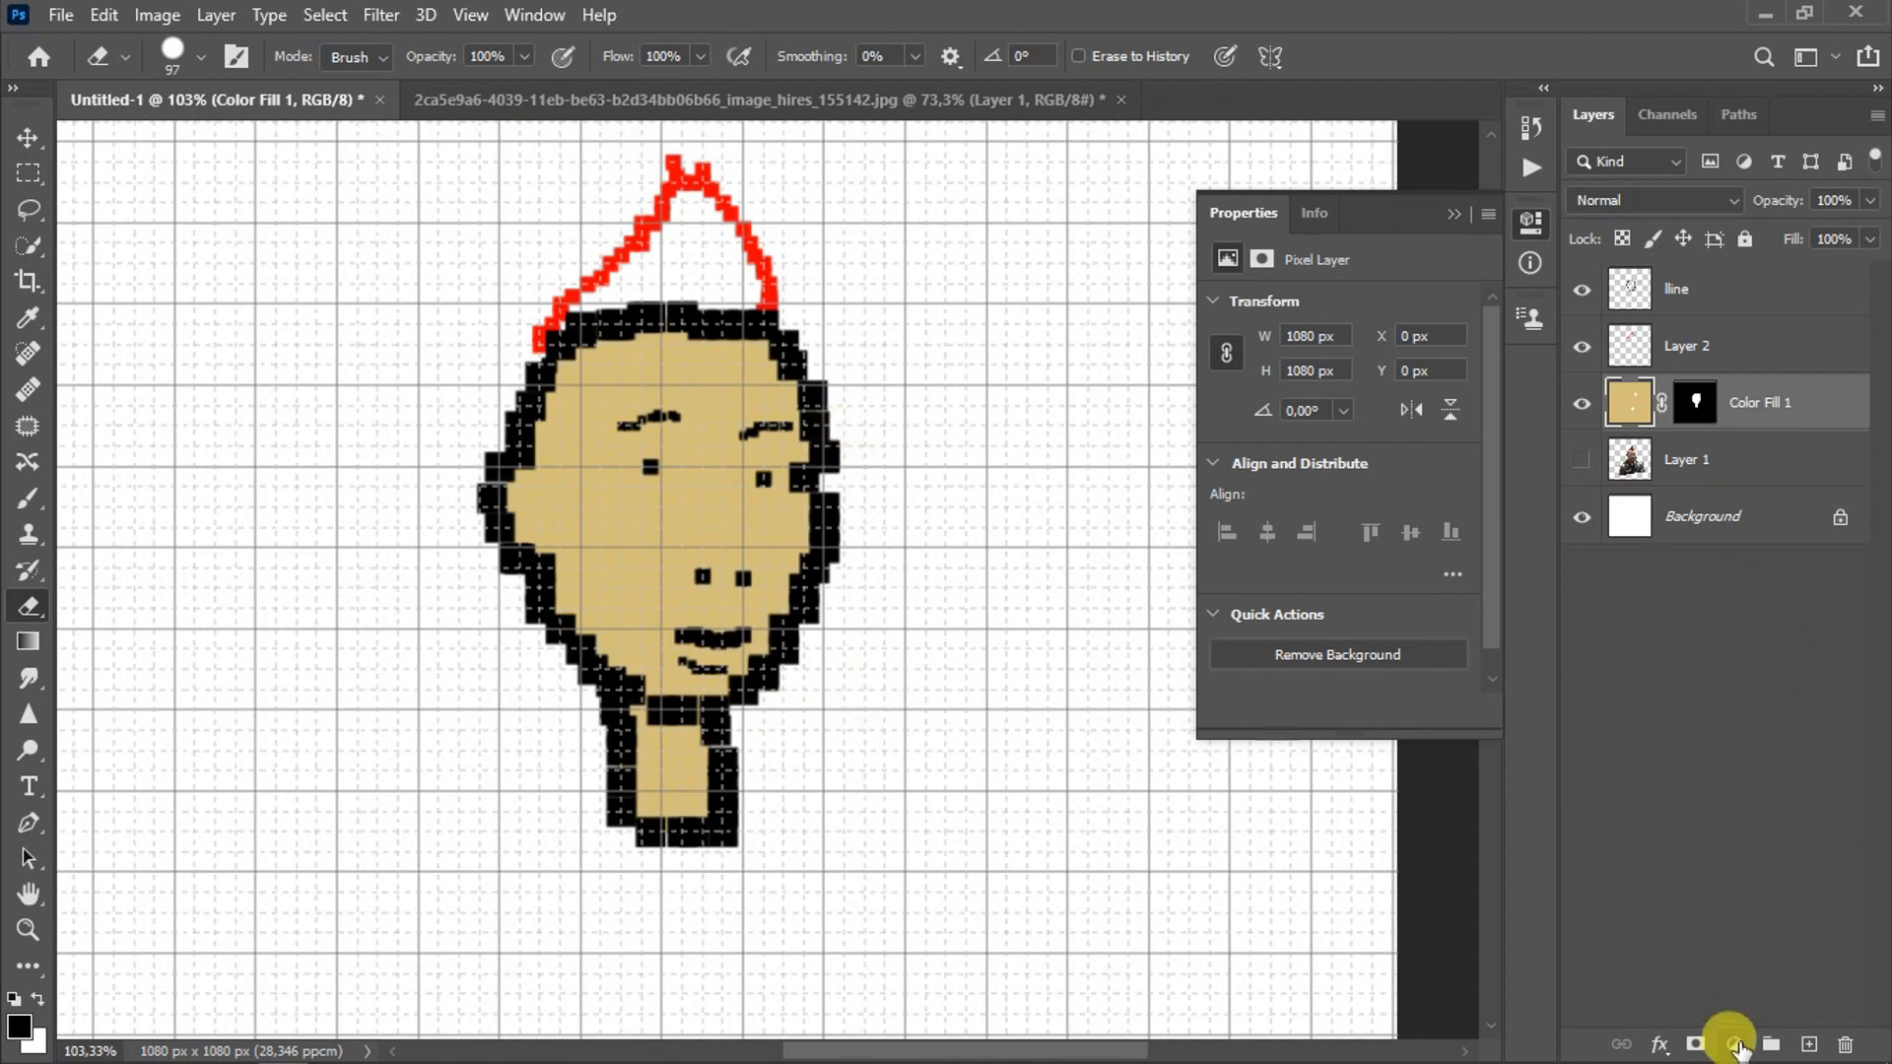
scroll(611, 124, up, 3)
key(p)
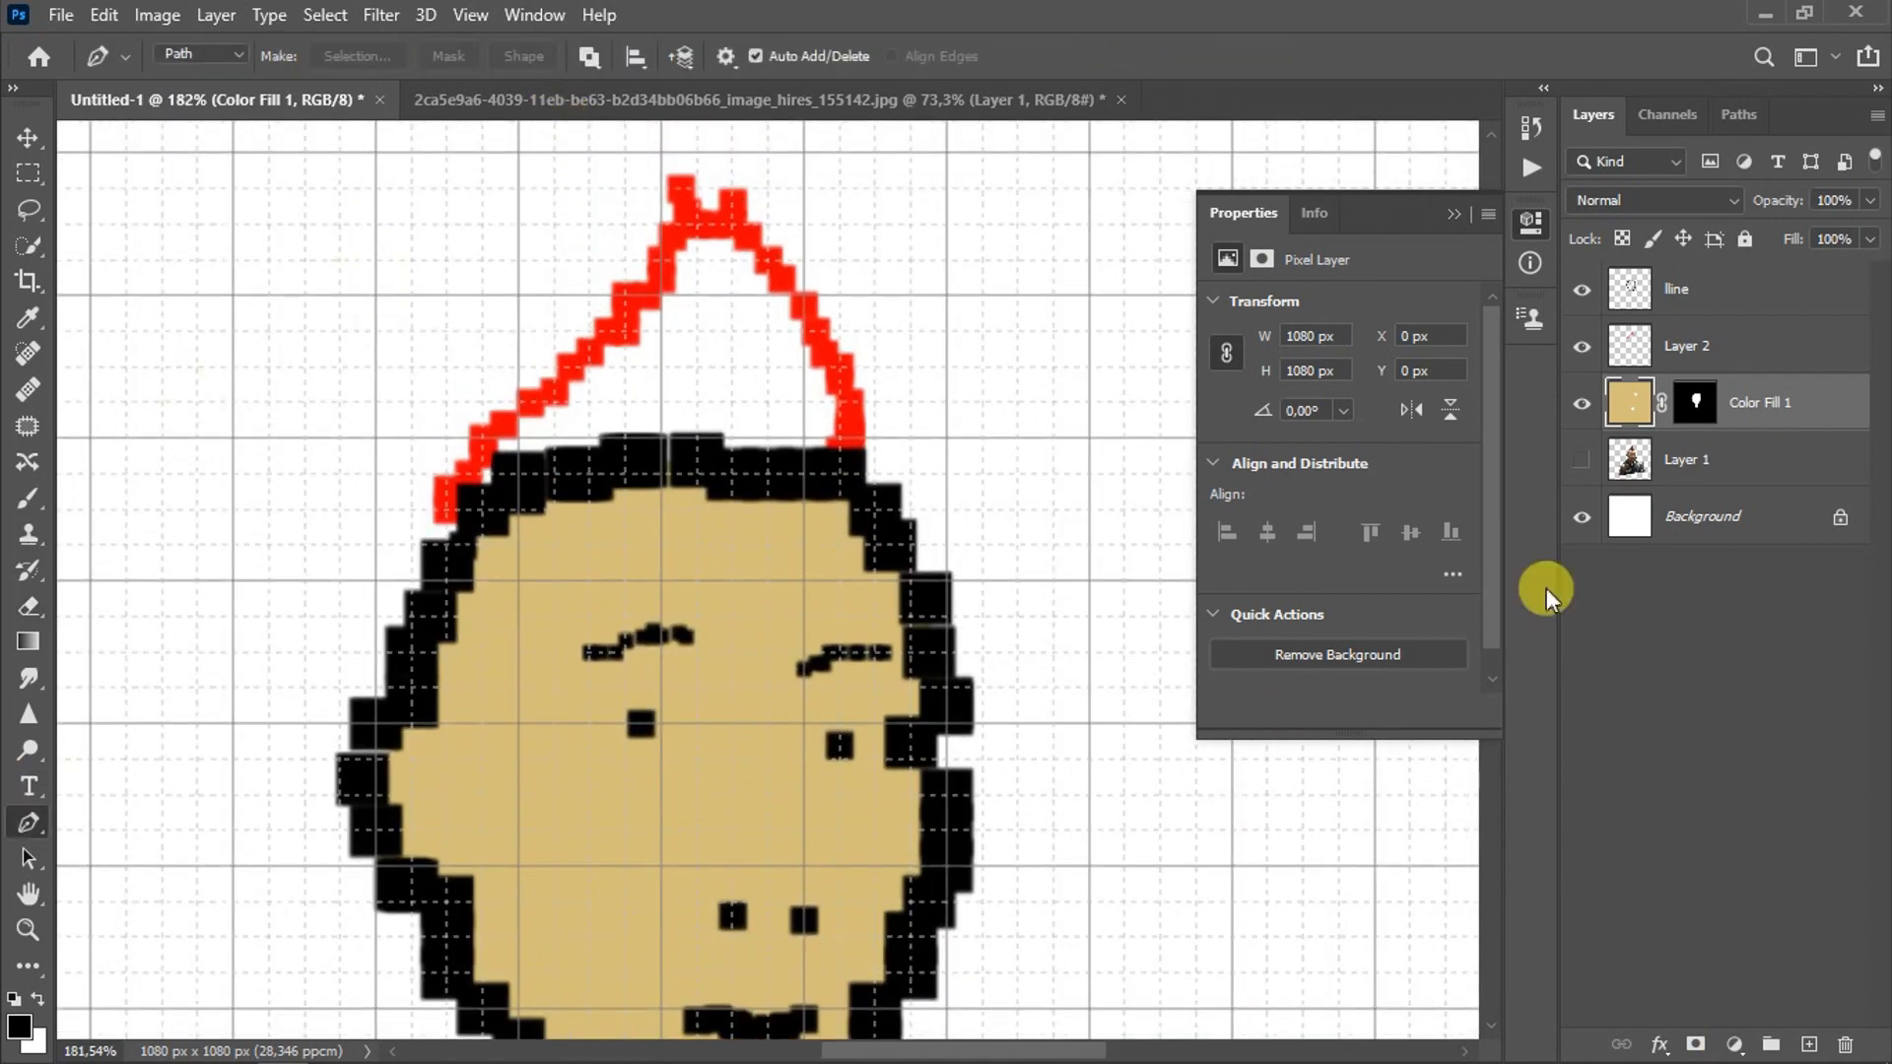
click(1808, 1045)
scroll(497, 500, up, 2)
drag(421, 500, 658, 455)
click(750, 461)
click(991, 479)
click(1003, 411)
click(991, 320)
Step: Continue the Pen path around the mohawk's tip and down its left edge to the lower corner
scroll(921, 261, up, 2)
click(904, 267)
click(852, 204)
click(783, 188)
click(749, 208)
click(733, 270)
click(680, 325)
click(594, 396)
click(577, 421)
click(474, 516)
click(422, 588)
Step: Undo the last path points and redraw the join at the mohawk's lower left corner to close the path
key(ctrl+z)
scroll(418, 595, up, 6)
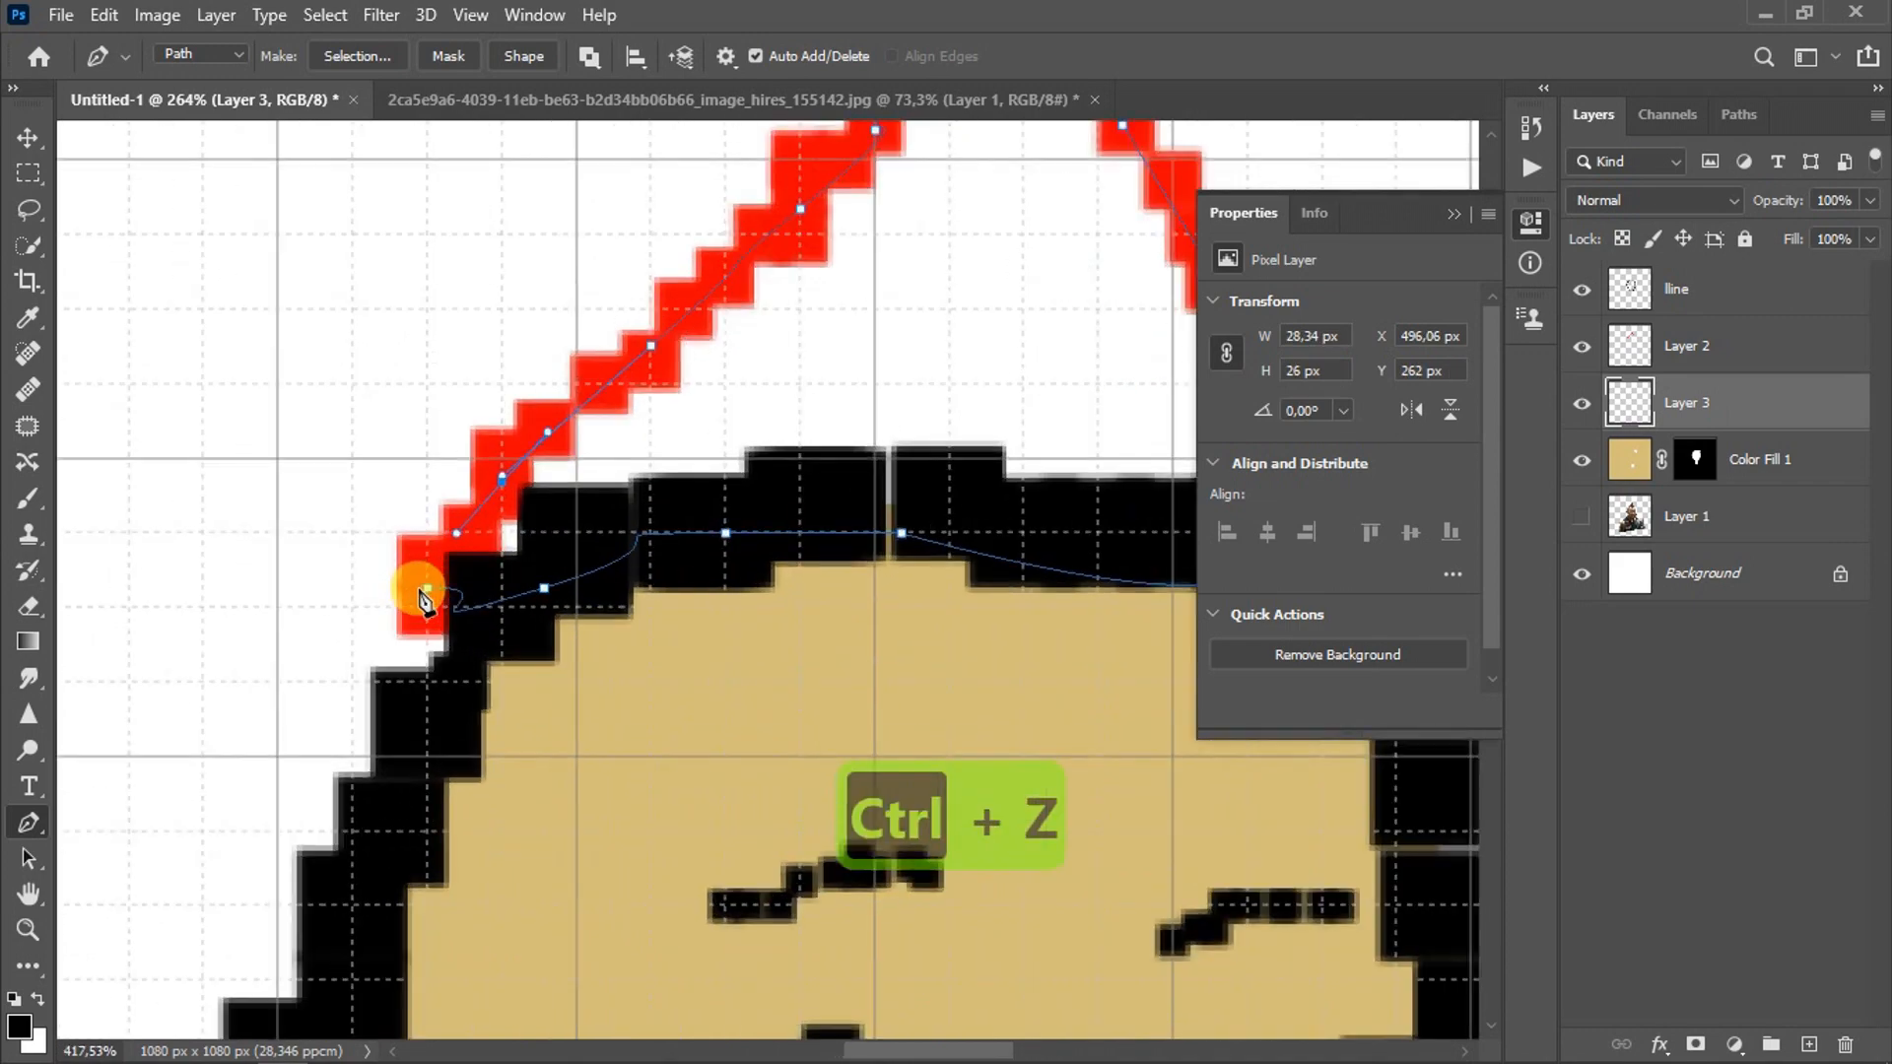
scroll(424, 595, up, 3)
key(ctrl+z)
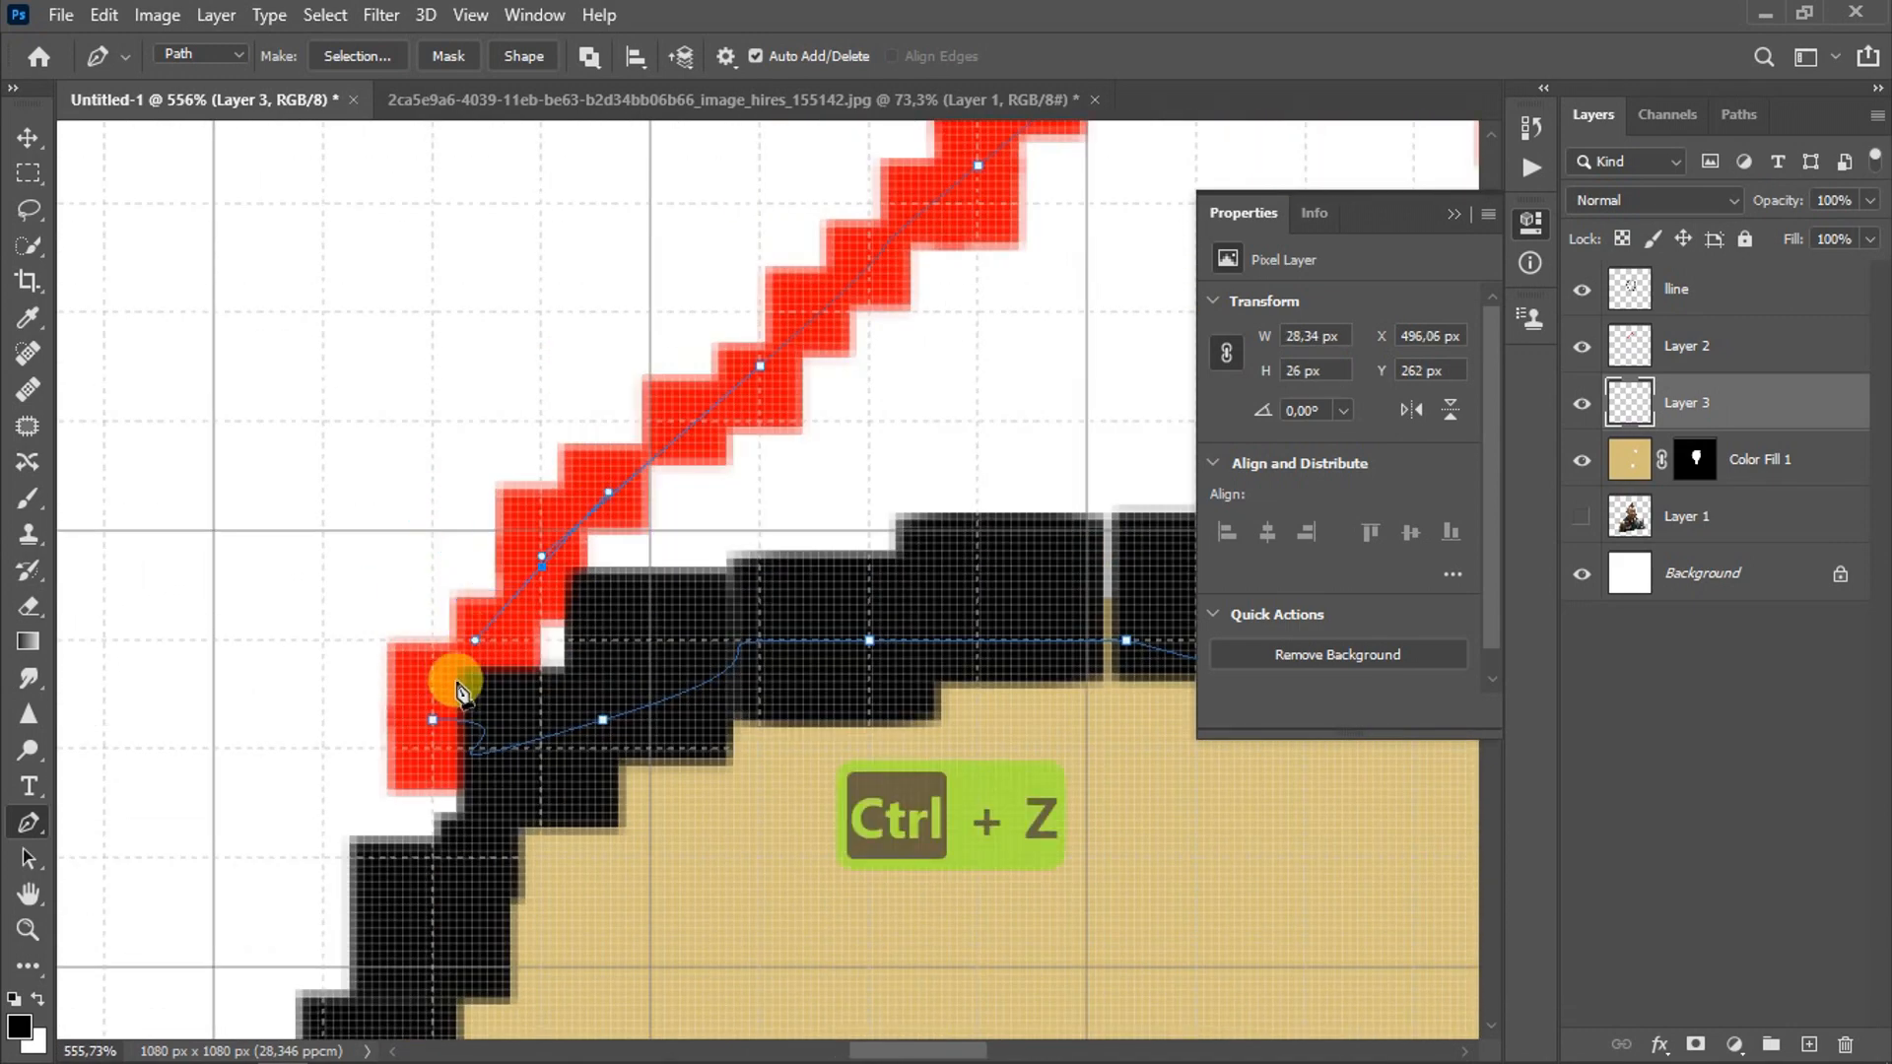
drag(433, 722, 389, 727)
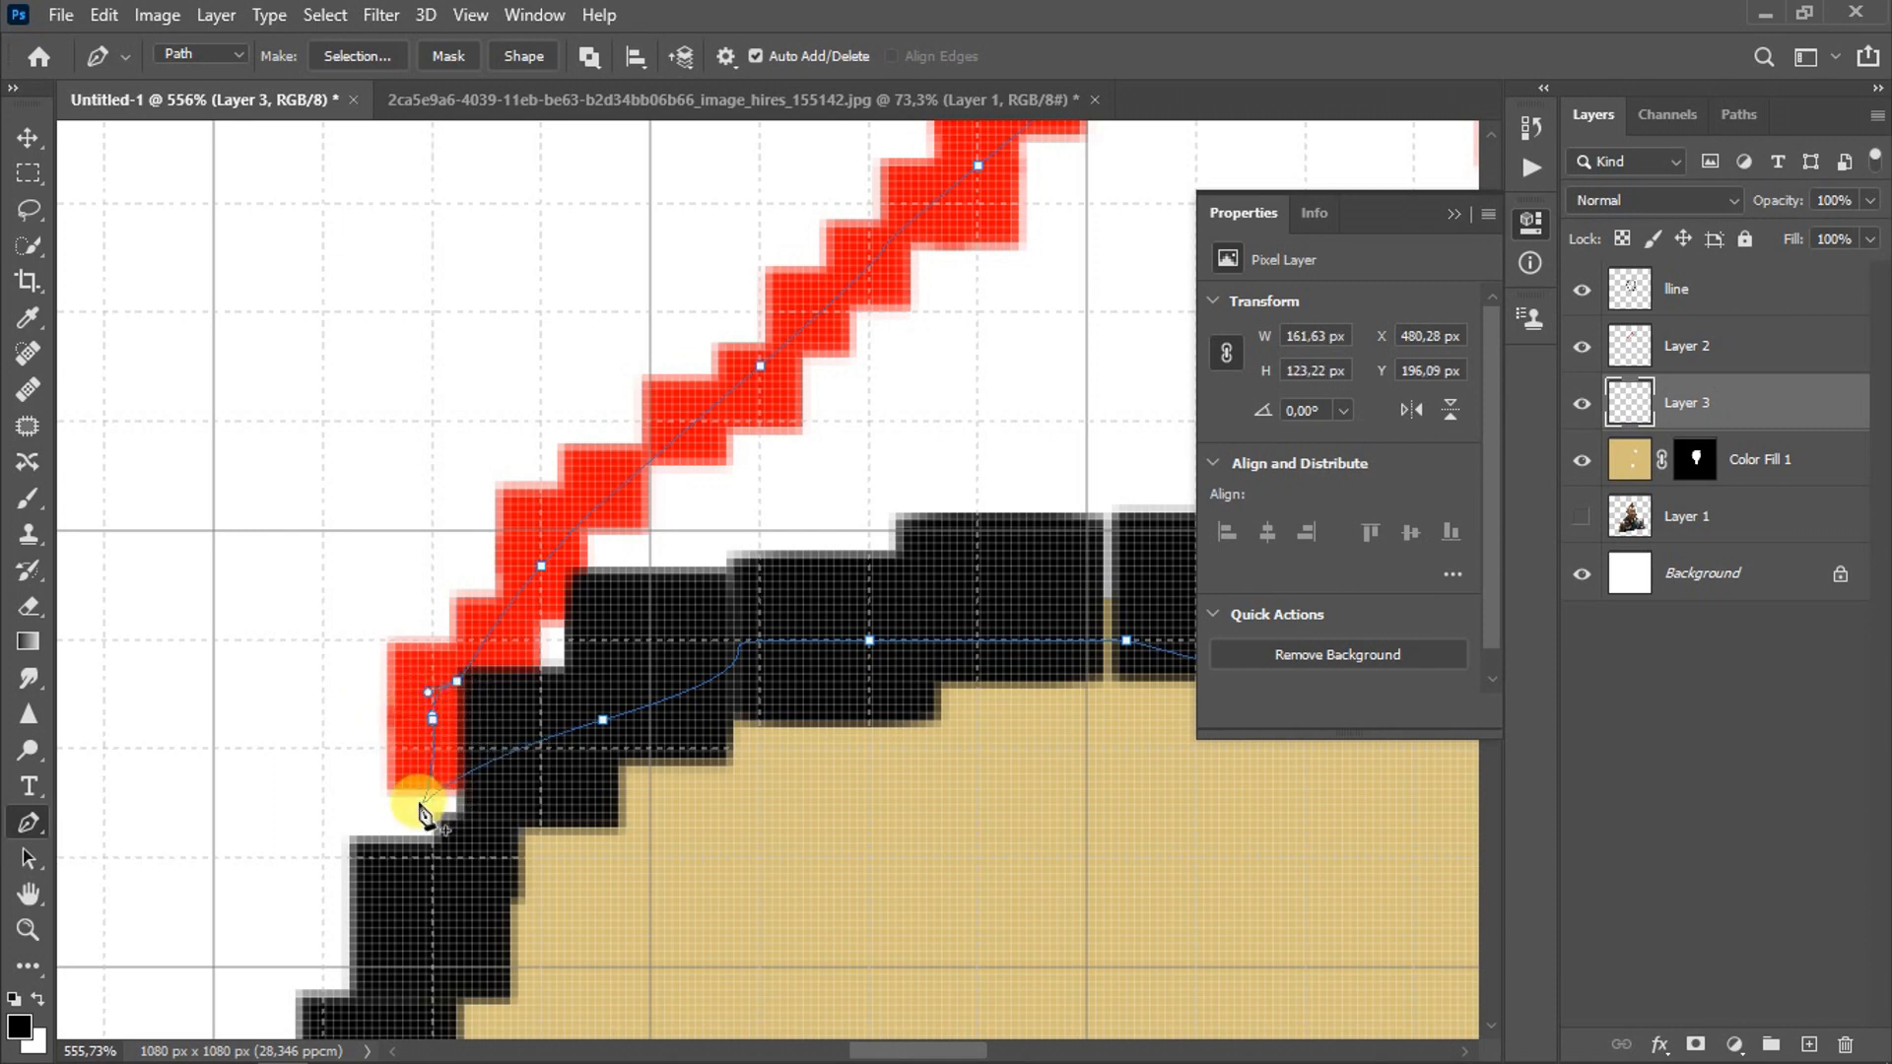
Step: Convert the mohawk path into a selection and fill it with a light red Solid Color layer
right_click(1628, 402)
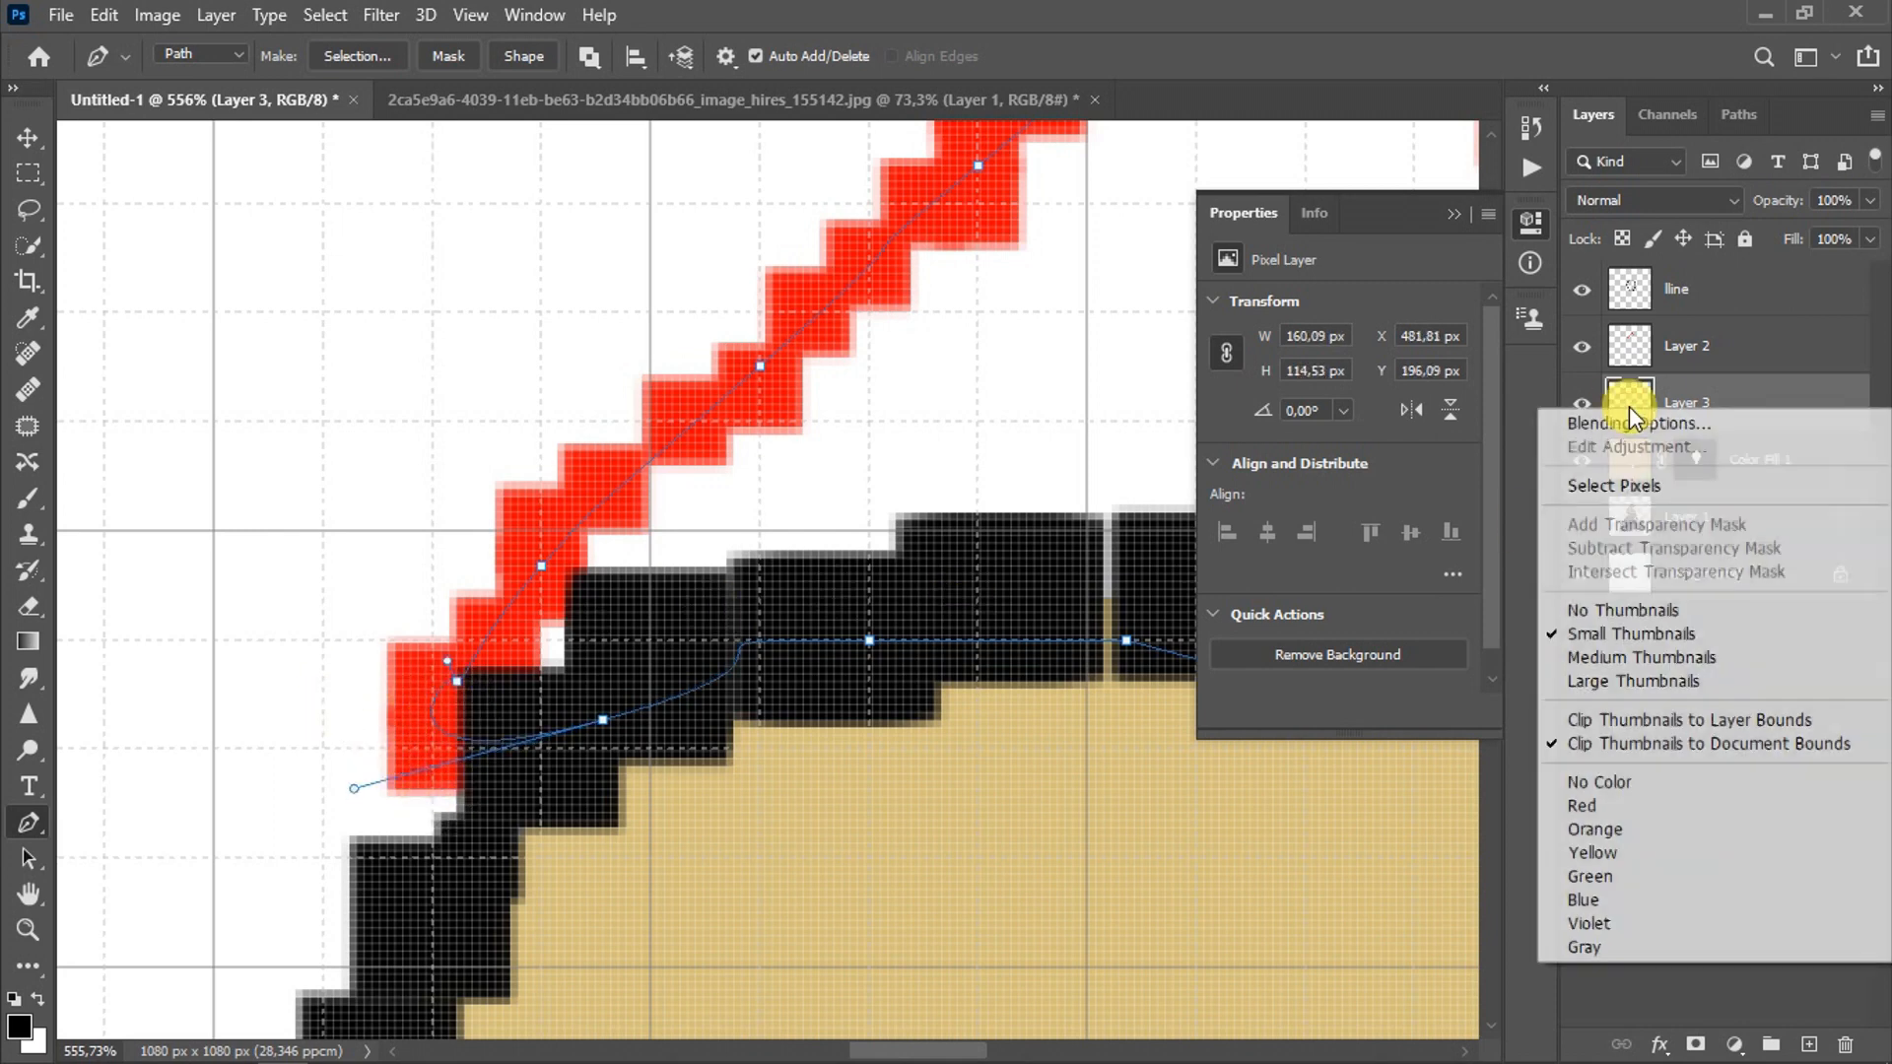
right_click(740, 422)
click(808, 553)
click(1125, 190)
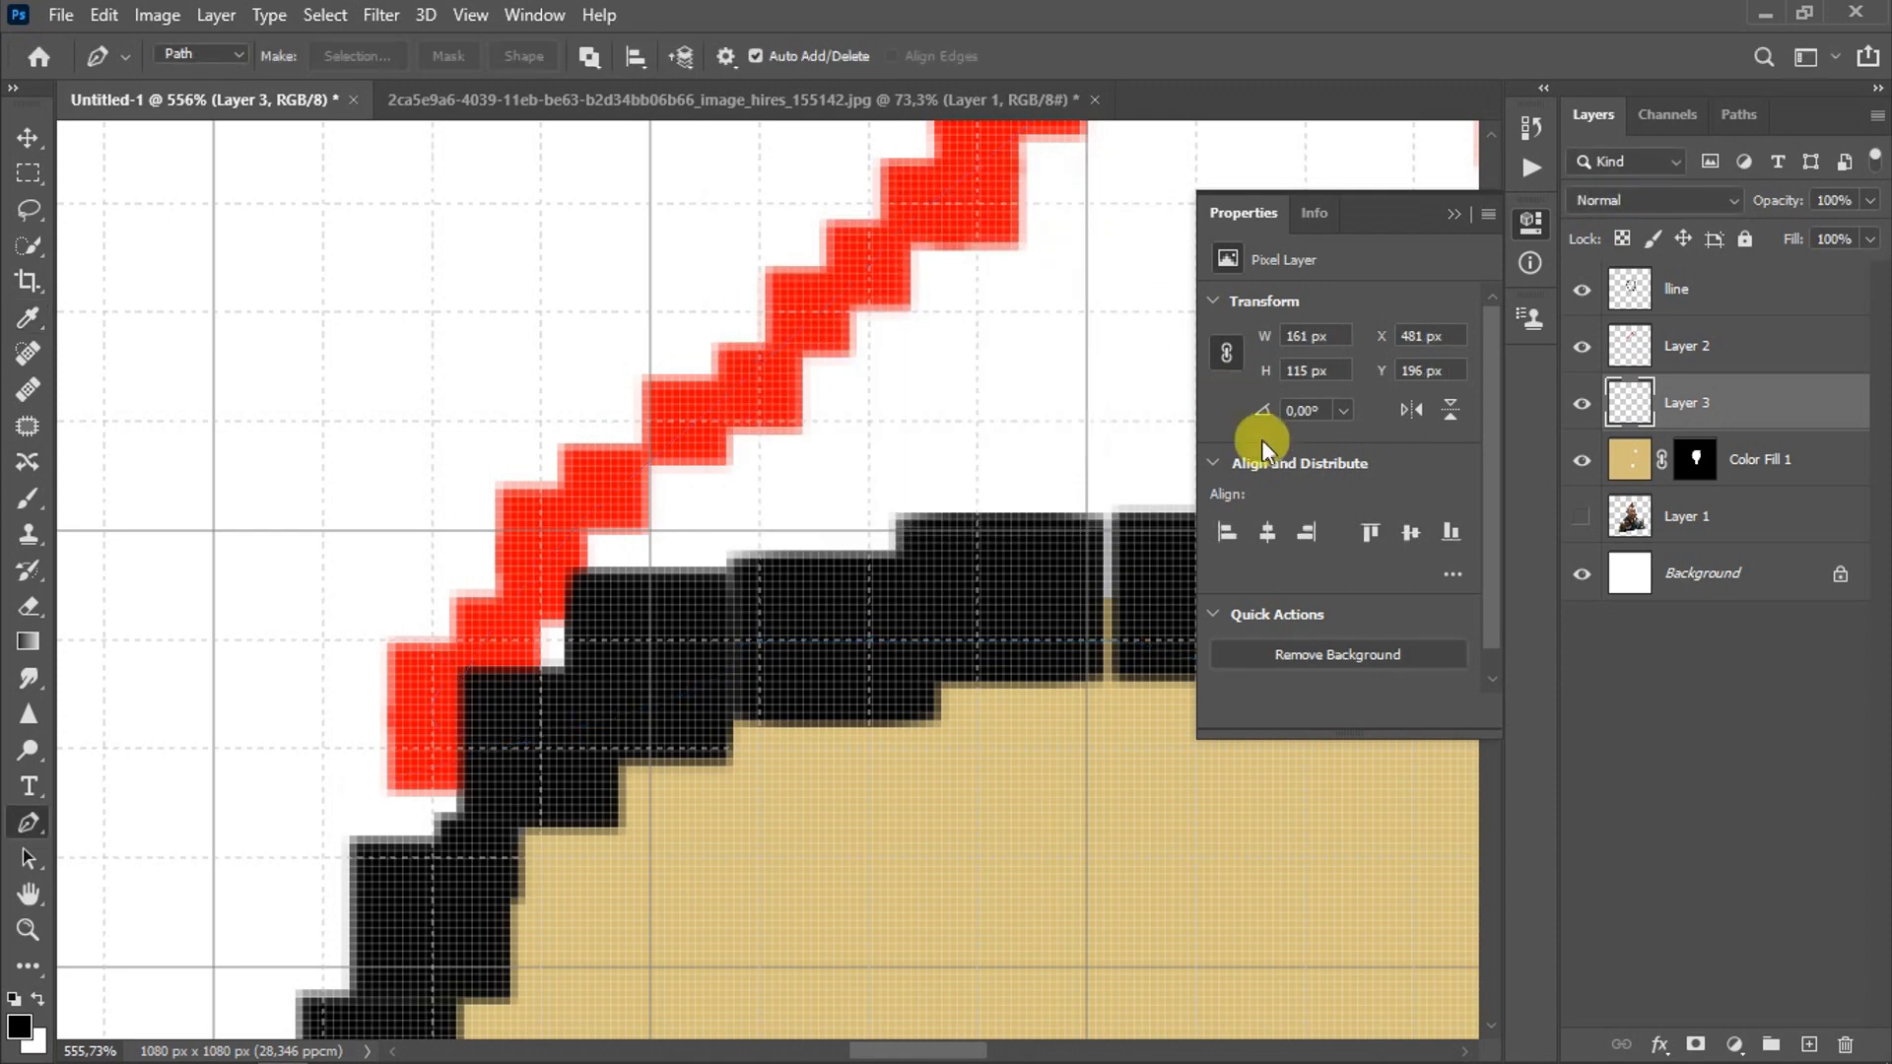
click(1746, 1045)
click(1758, 549)
click(1058, 161)
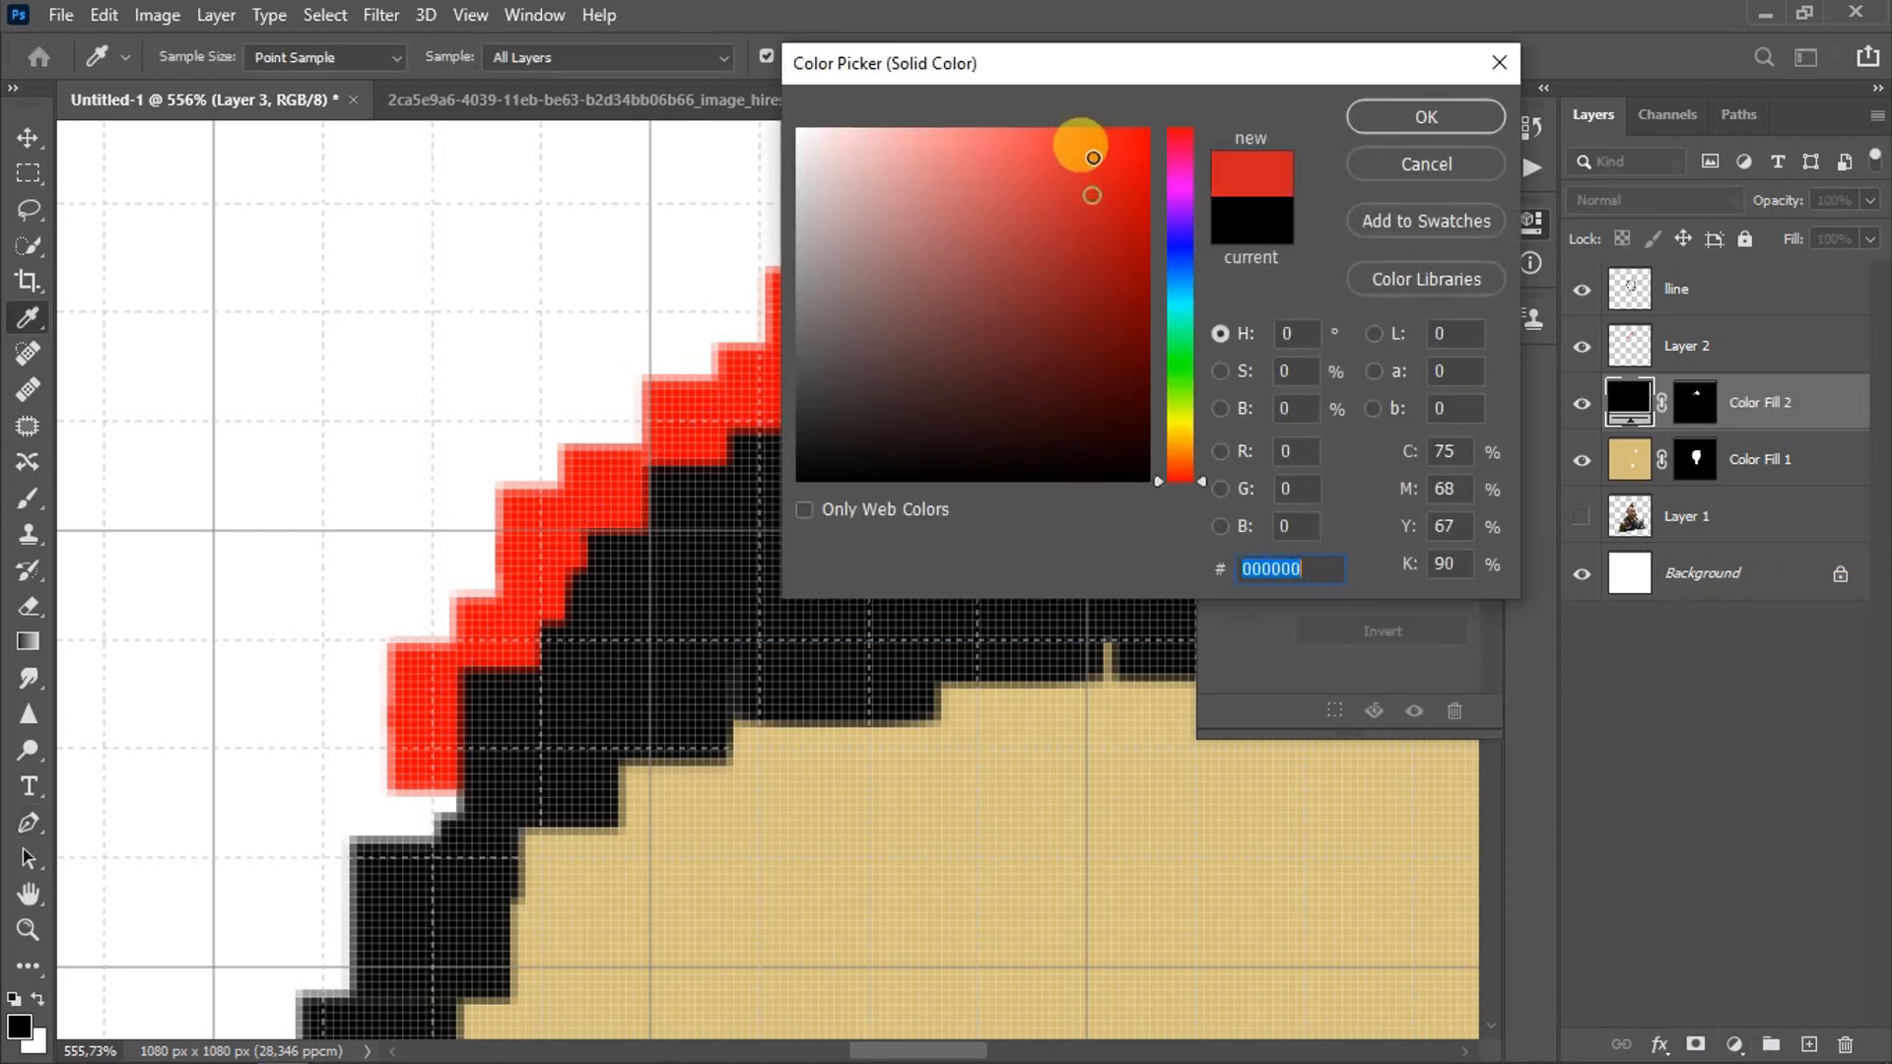
mouse_move(973, 142)
mouse_down()
mouse_move(1055, 291)
mouse_move(966, 295)
mouse_move(929, 190)
mouse_move(1014, 125)
mouse_up()
click(1458, 116)
Step: Add a new layer above the fills and paint small red squares along the mohawk's base in the sampled outline red
scroll(422, 604, down, 5)
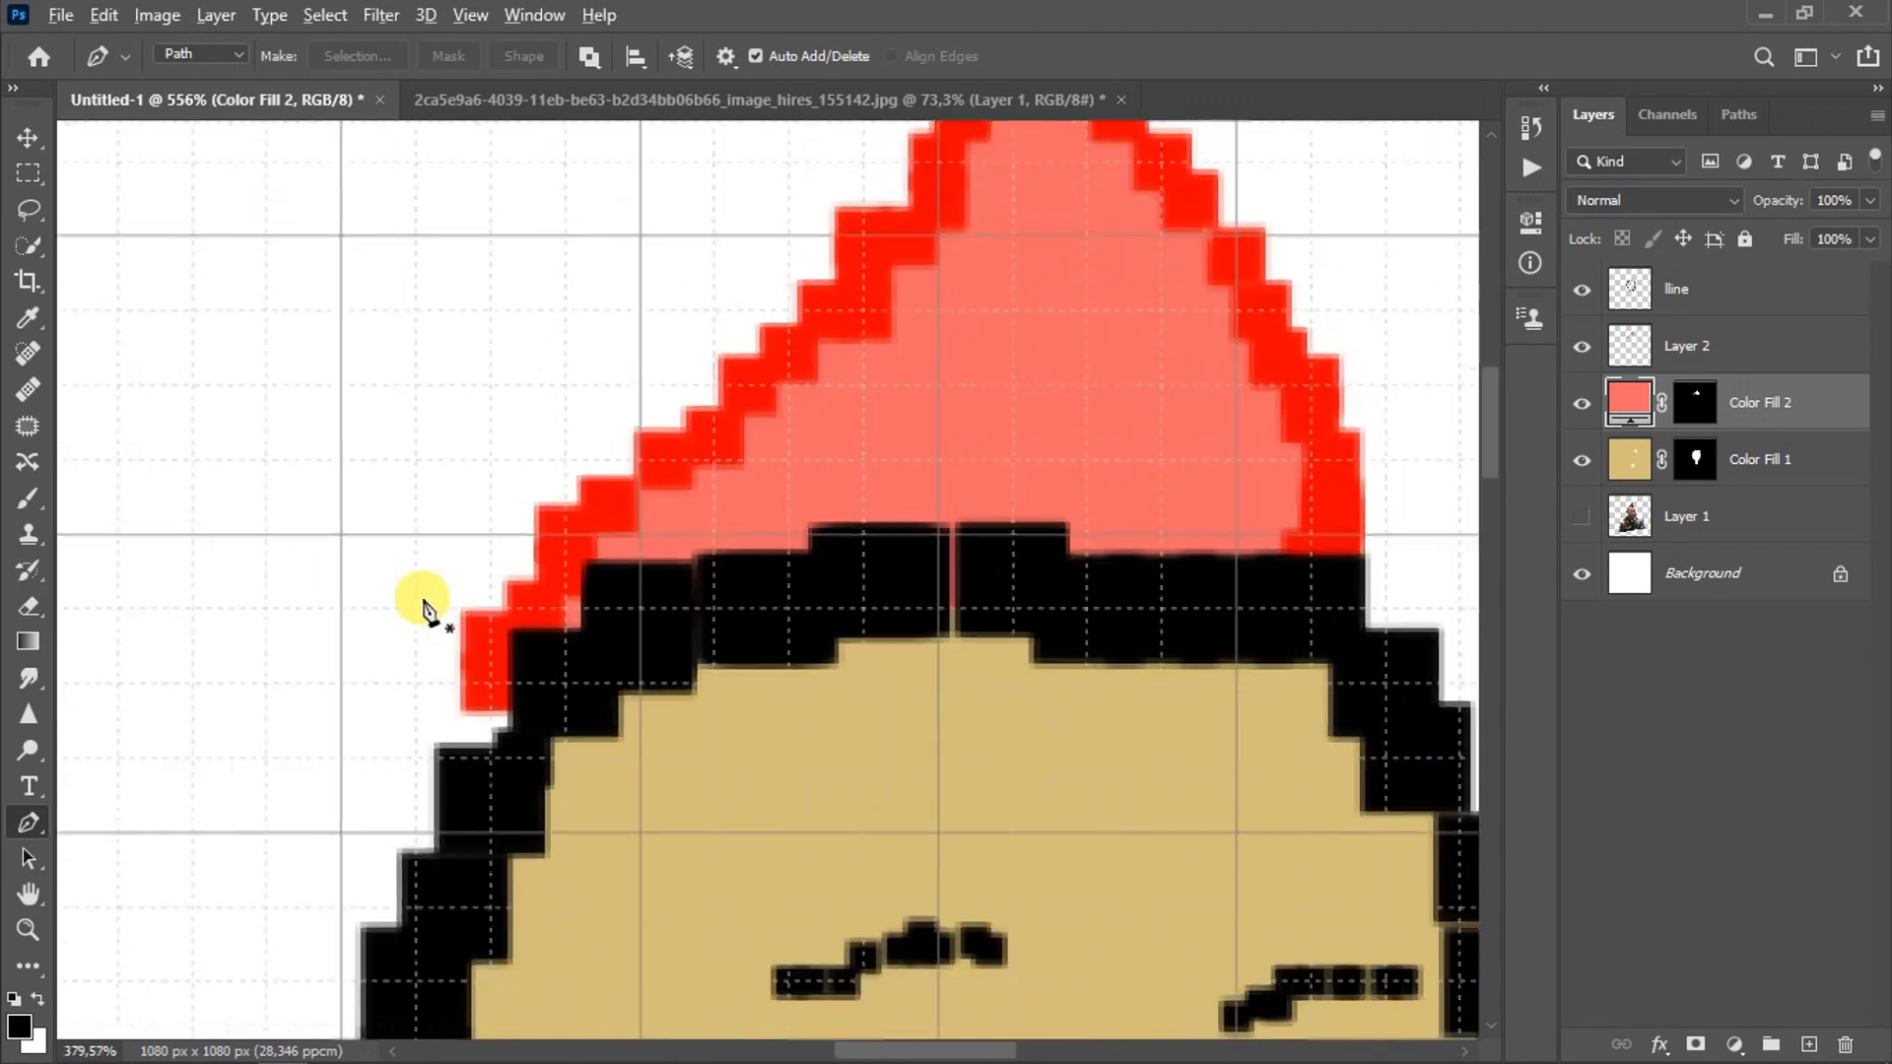
scroll(482, 576, down, 2)
scroll(503, 562, down, 3)
scroll(517, 564, up, 1)
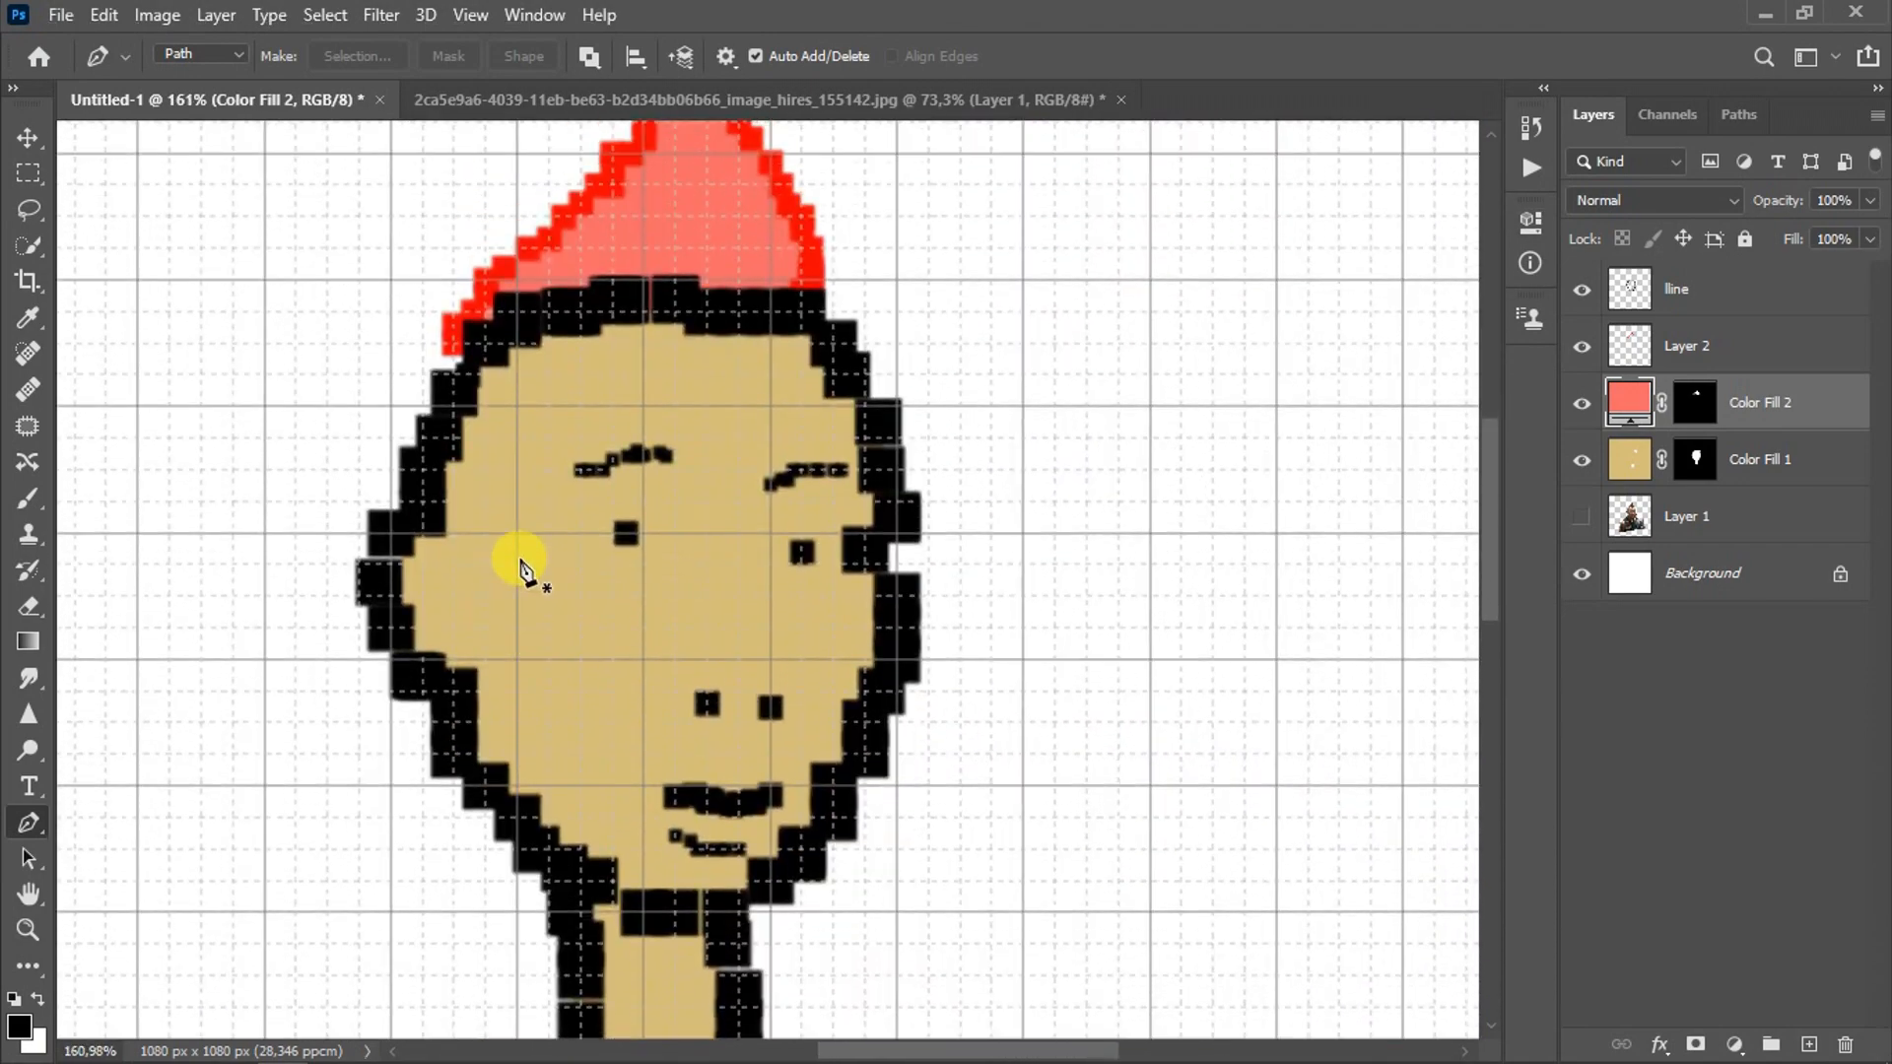
scroll(601, 292, up, 4)
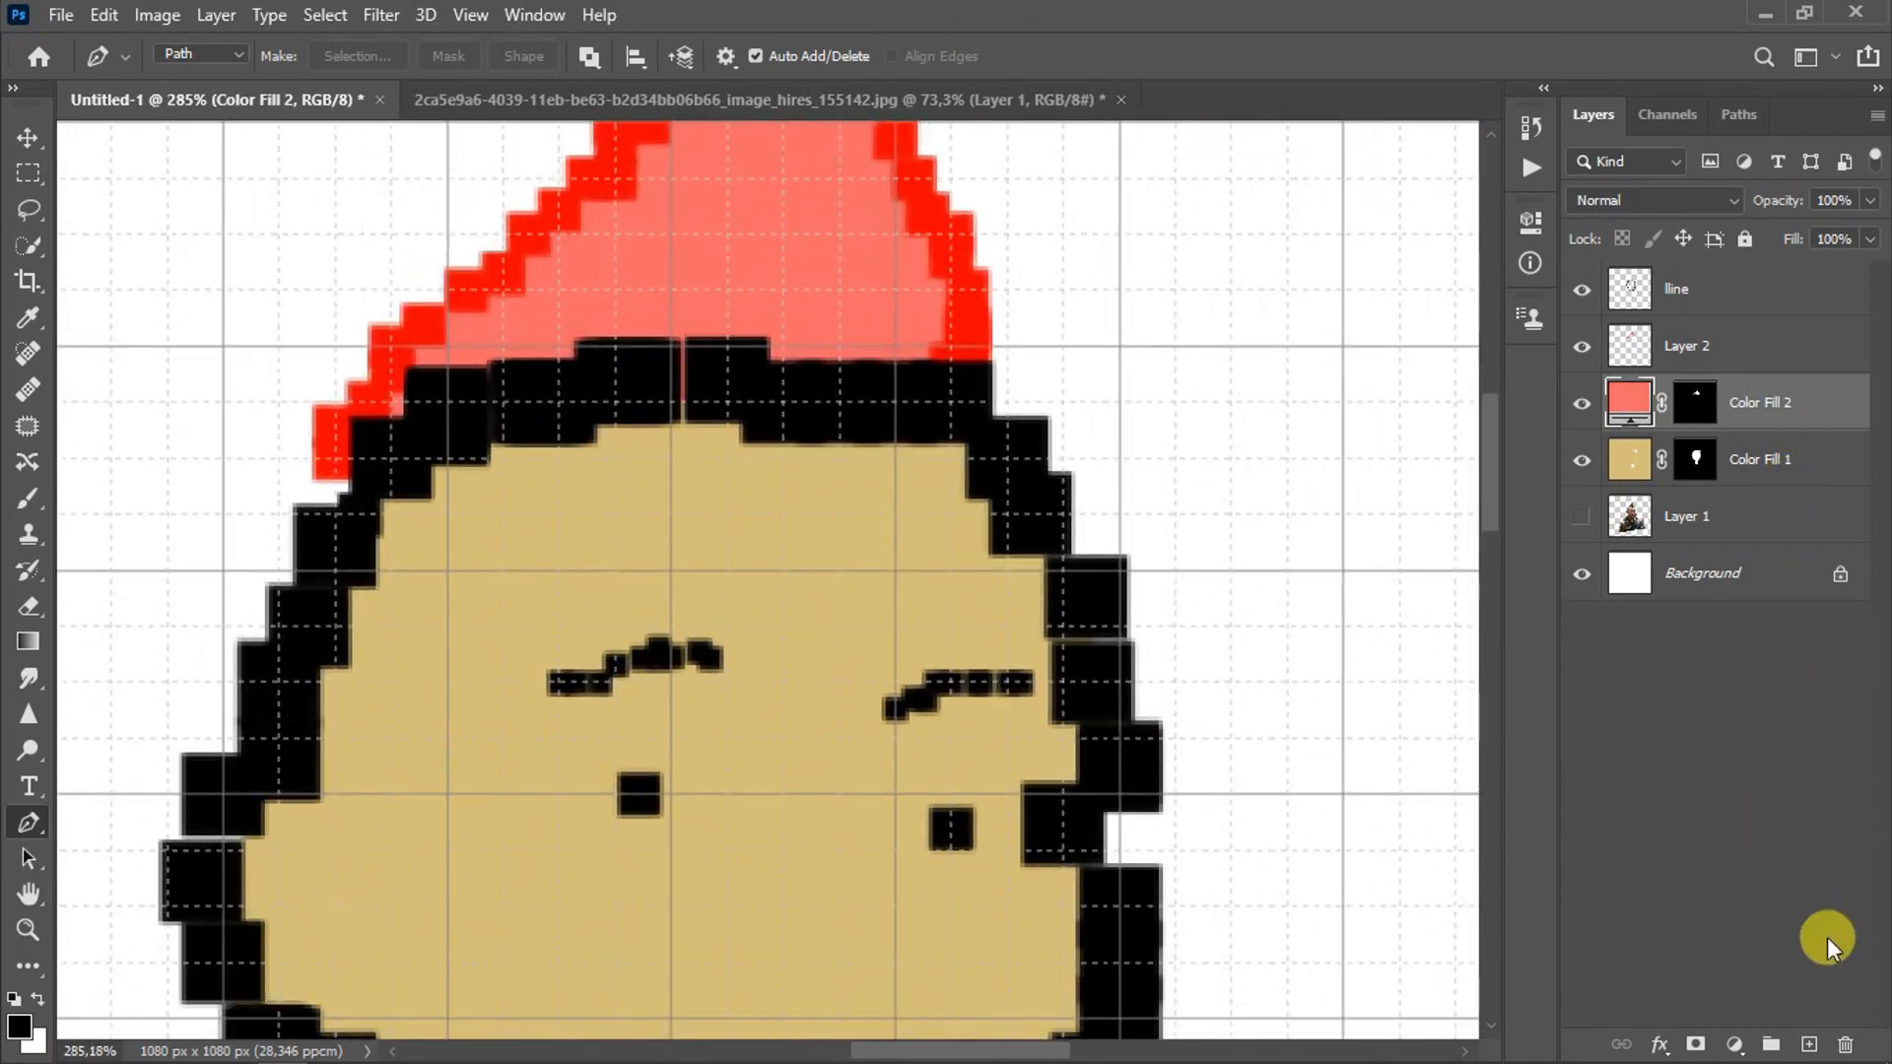
click(1809, 1043)
click(22, 357)
click(486, 268)
click(22, 498)
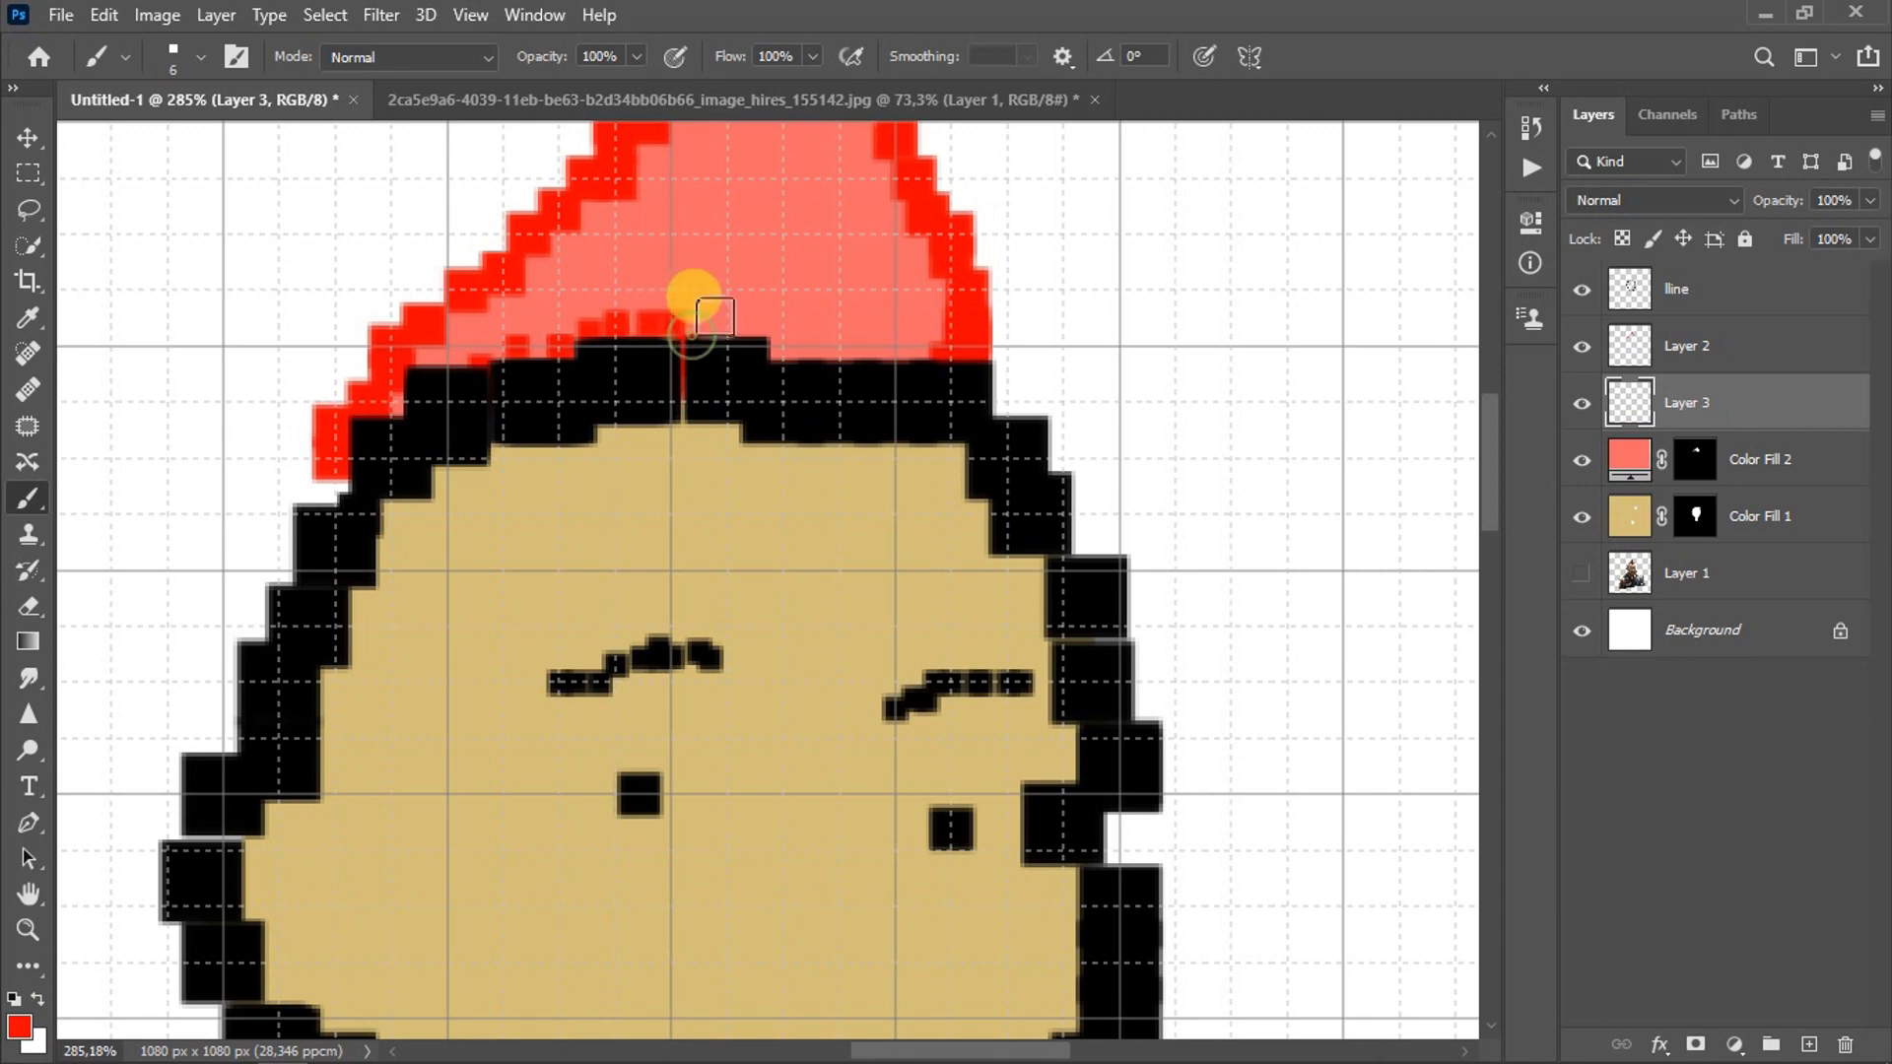
Step: Enlarge the square brush to 13 px and paint bigger red squares along the base and across the mohawk
click(198, 58)
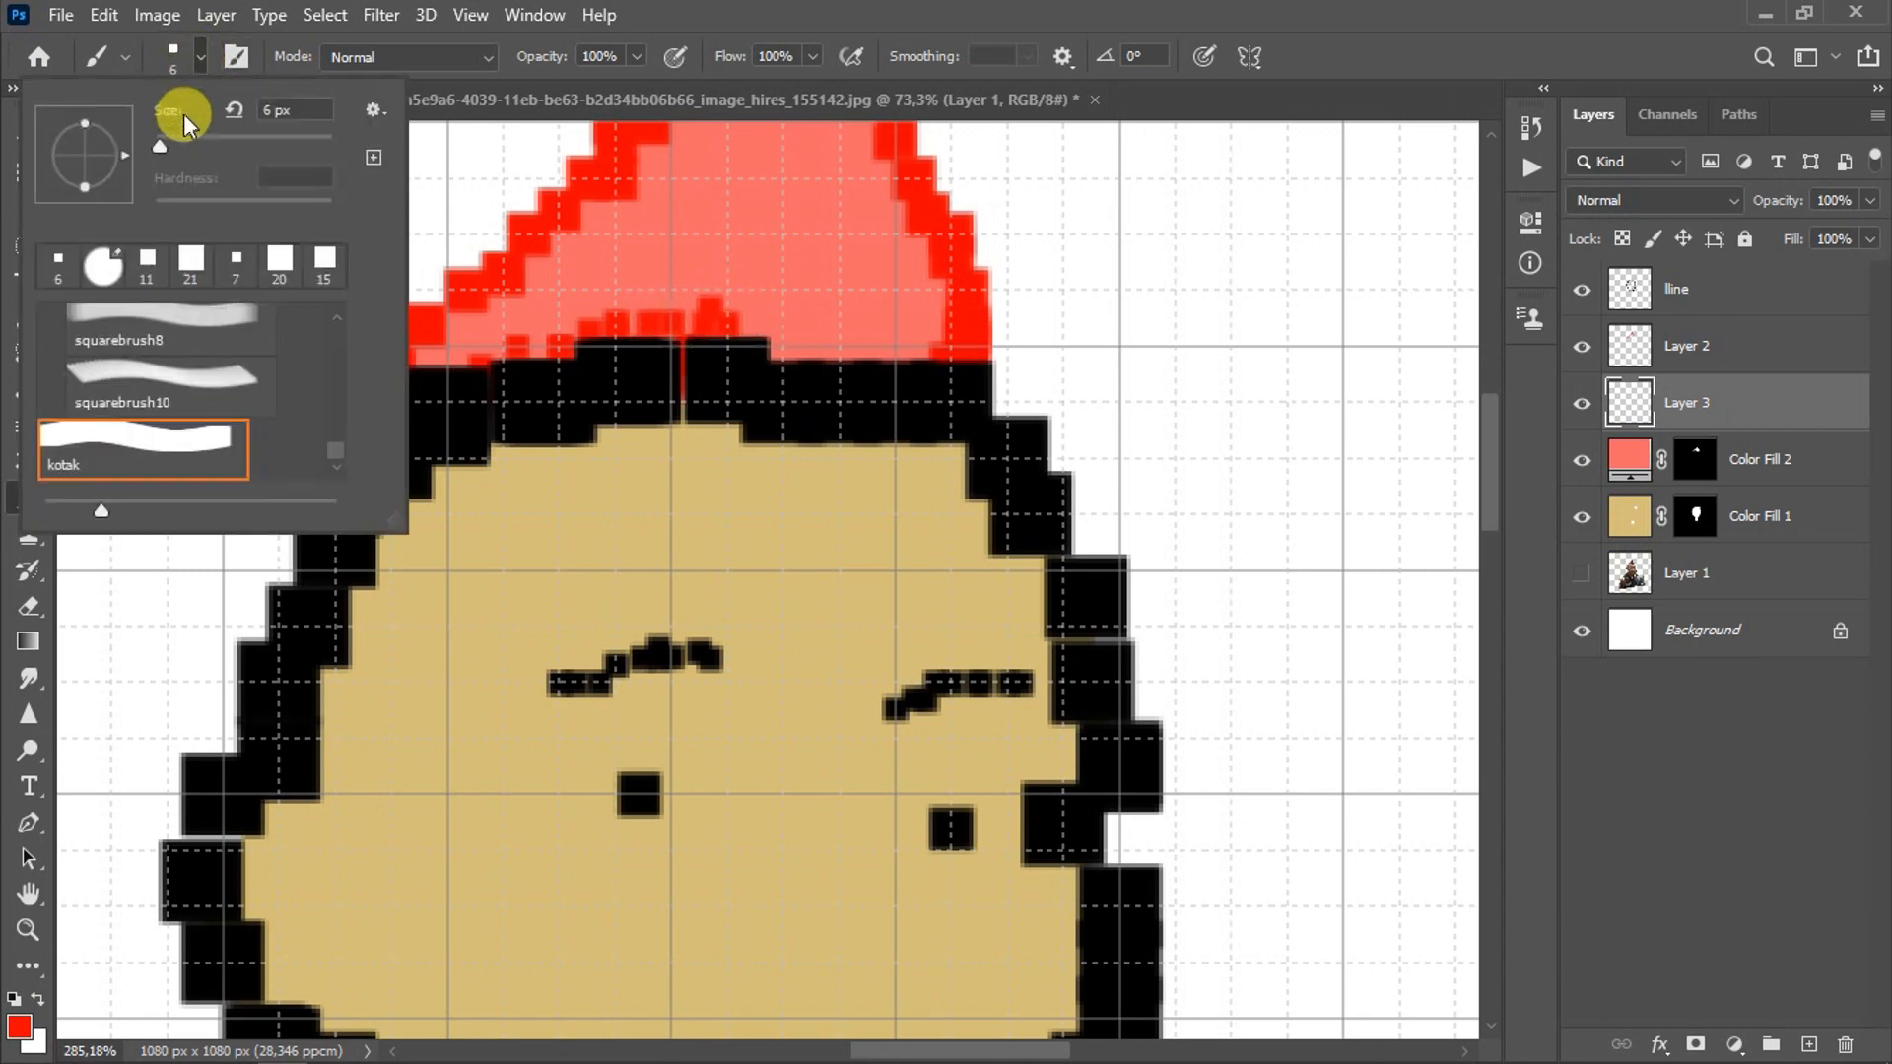
drag(762, 324, 829, 341)
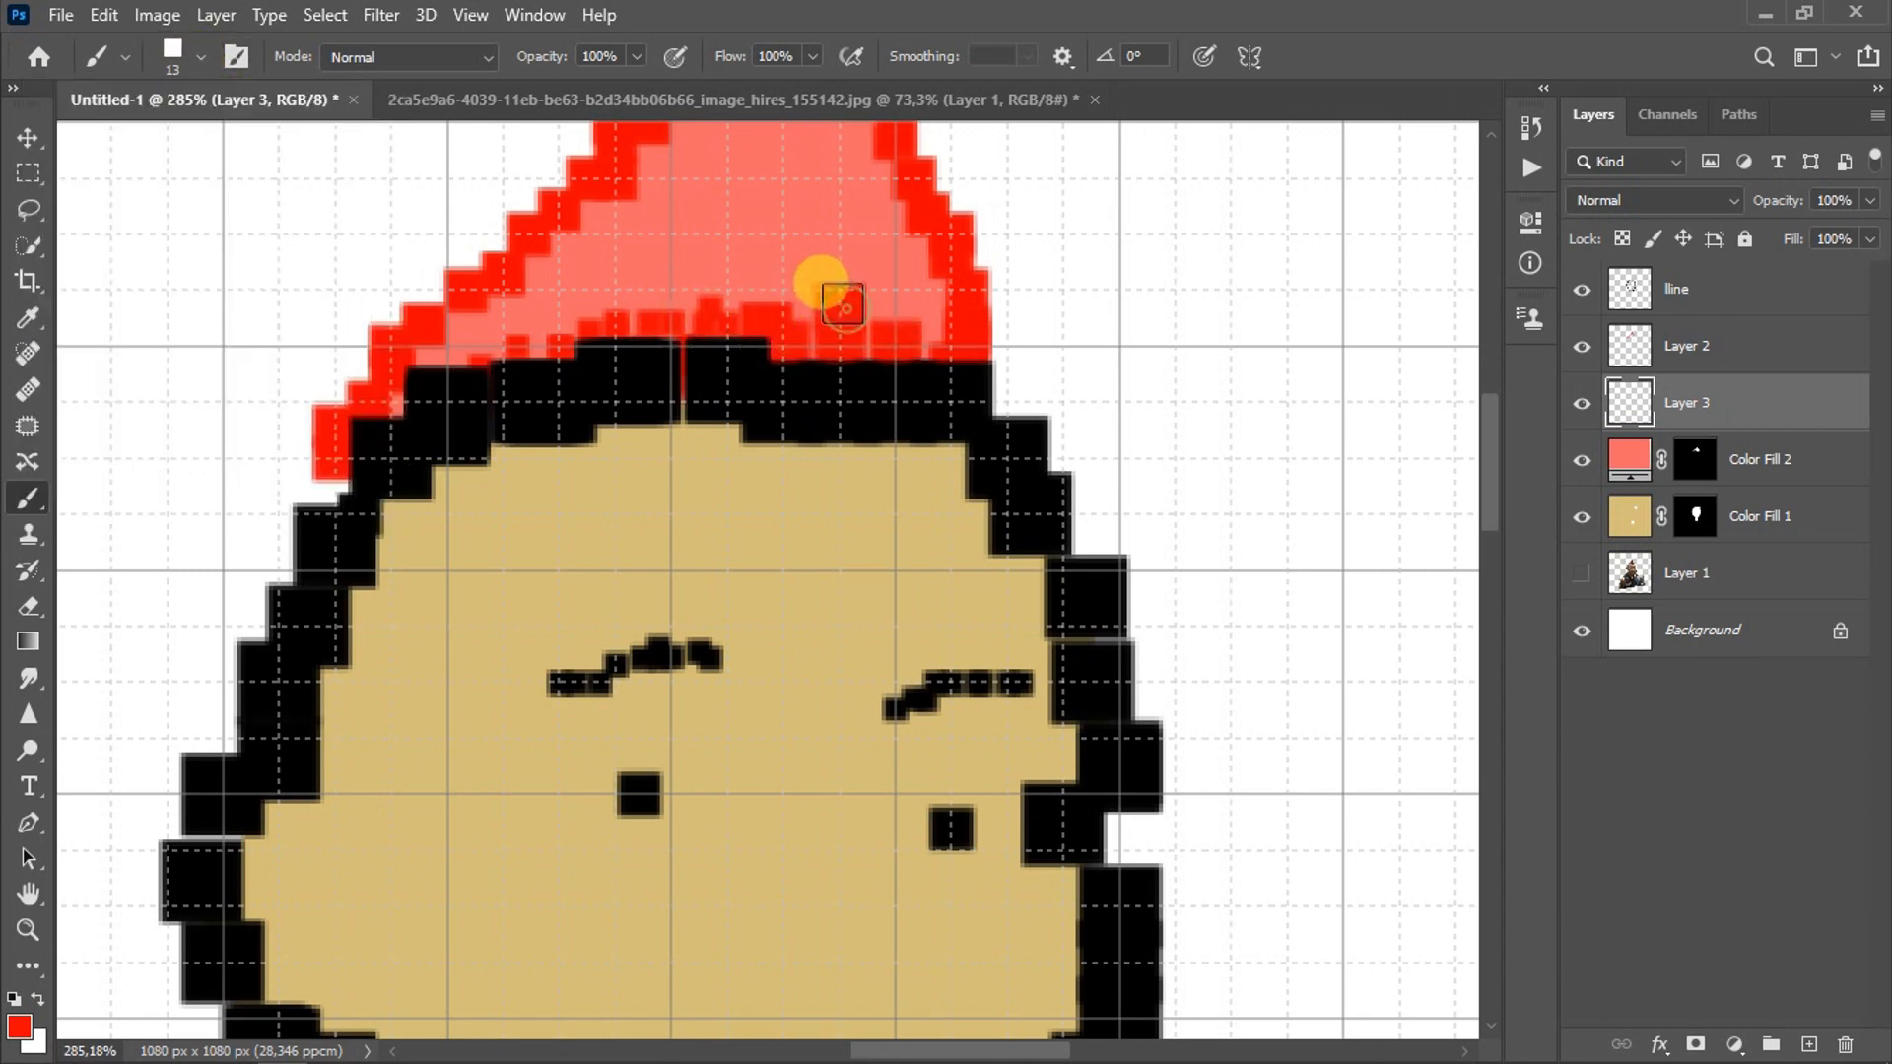
scroll(455, 414, down, 2)
scroll(667, 281, up, 1)
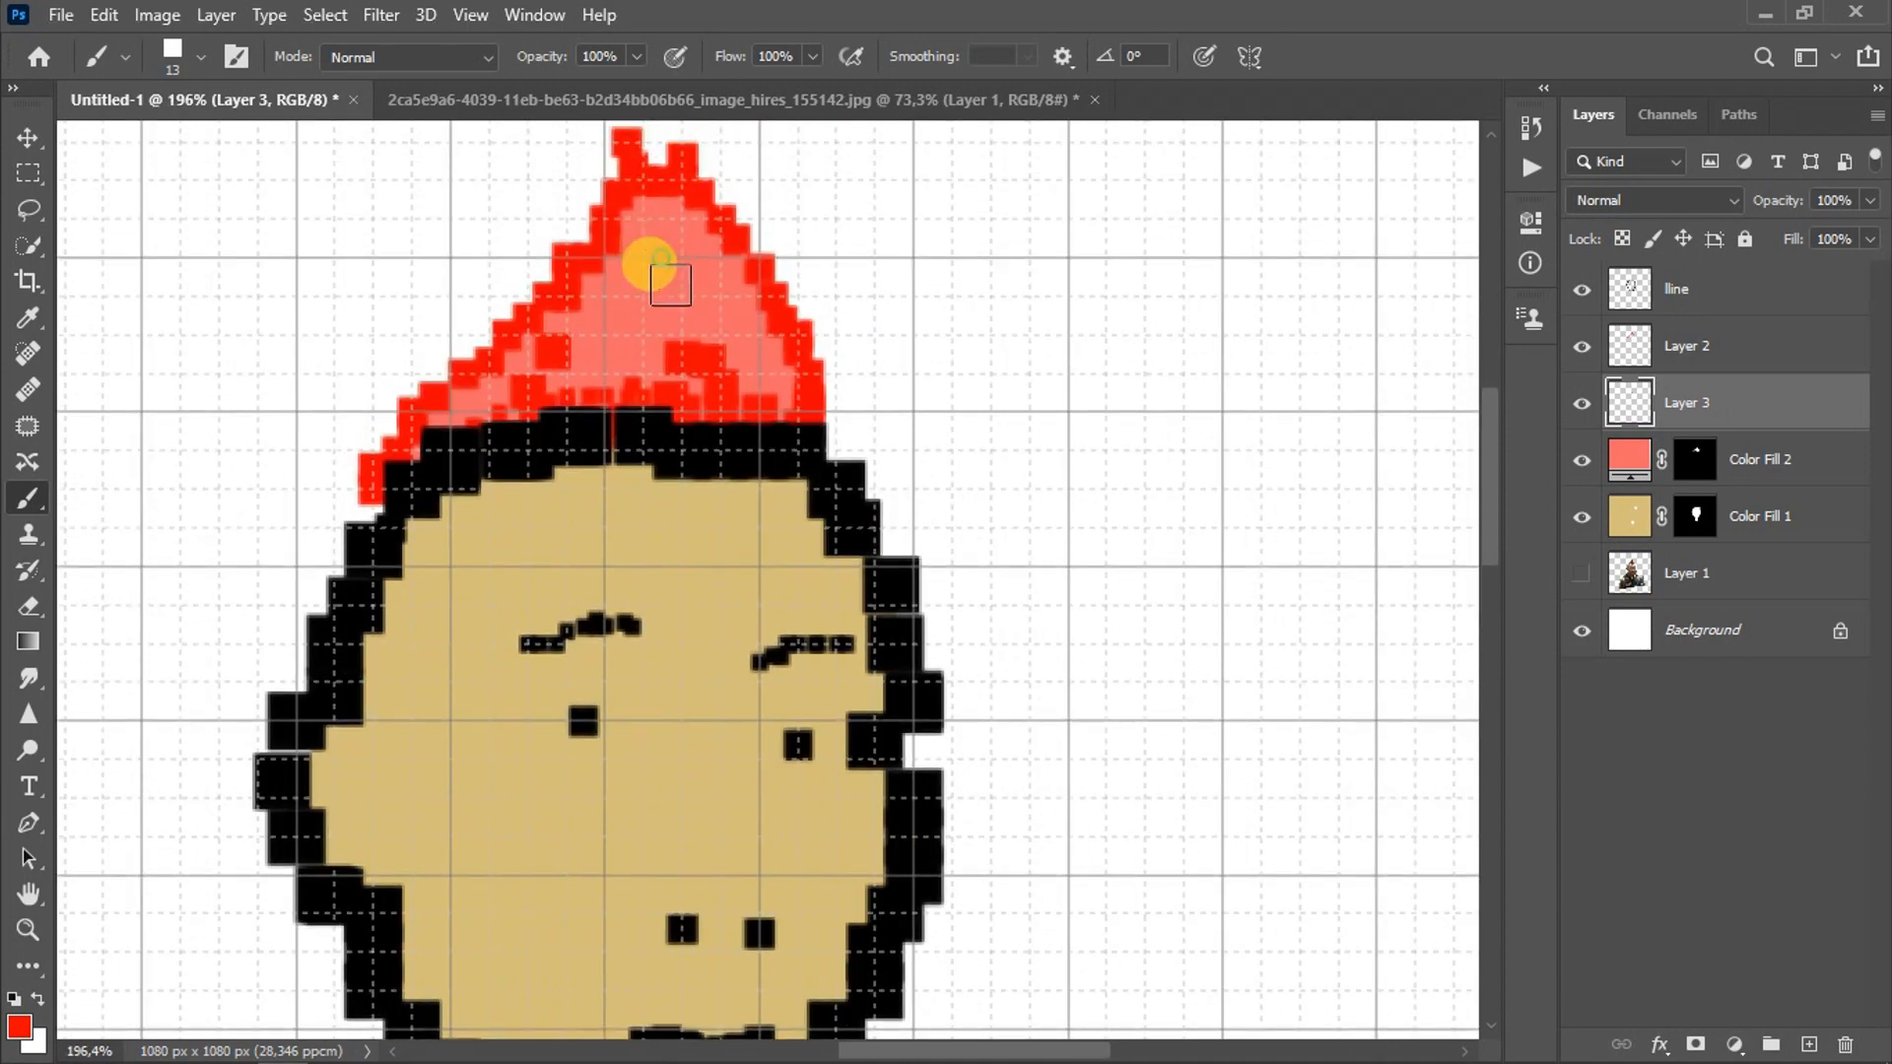
Step: Activate the top outline layer and examine the coloured face, mohawk and neck
scroll(493, 486, down, 5)
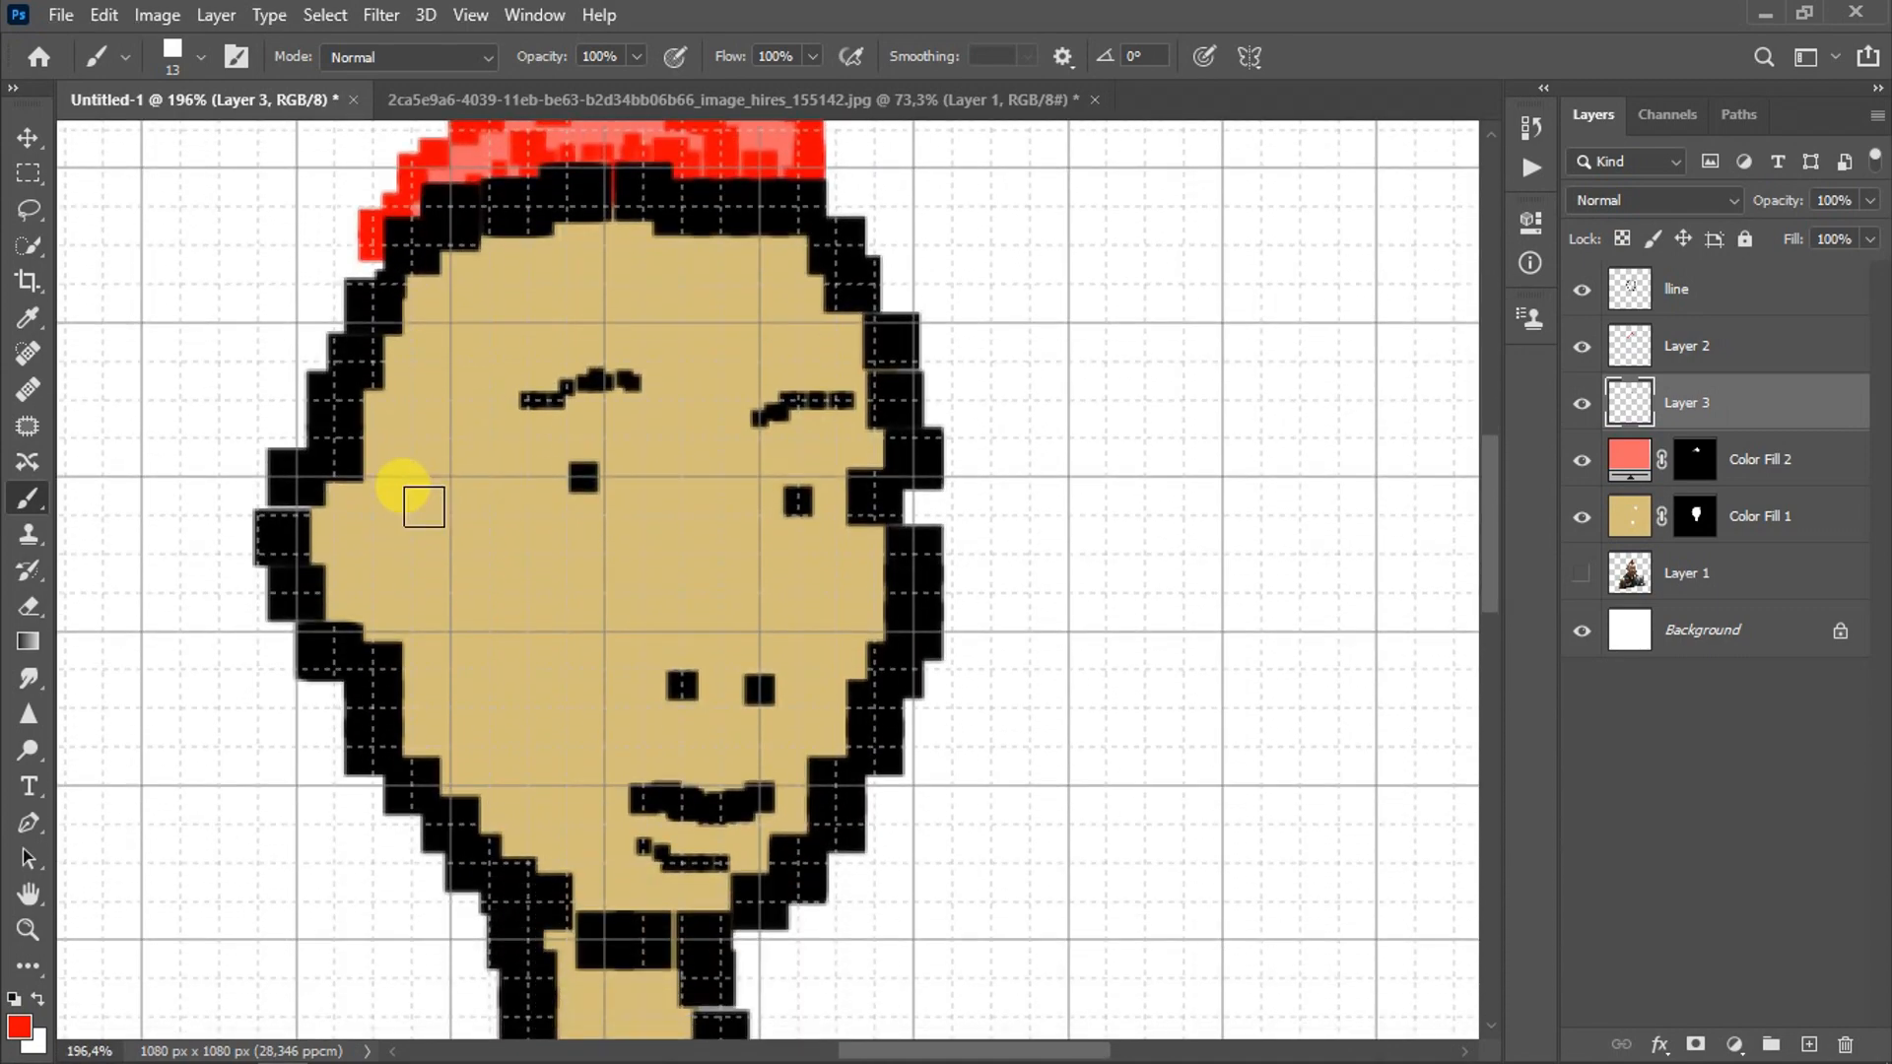
scroll(498, 752, down, 1)
scroll(561, 726, down, 2)
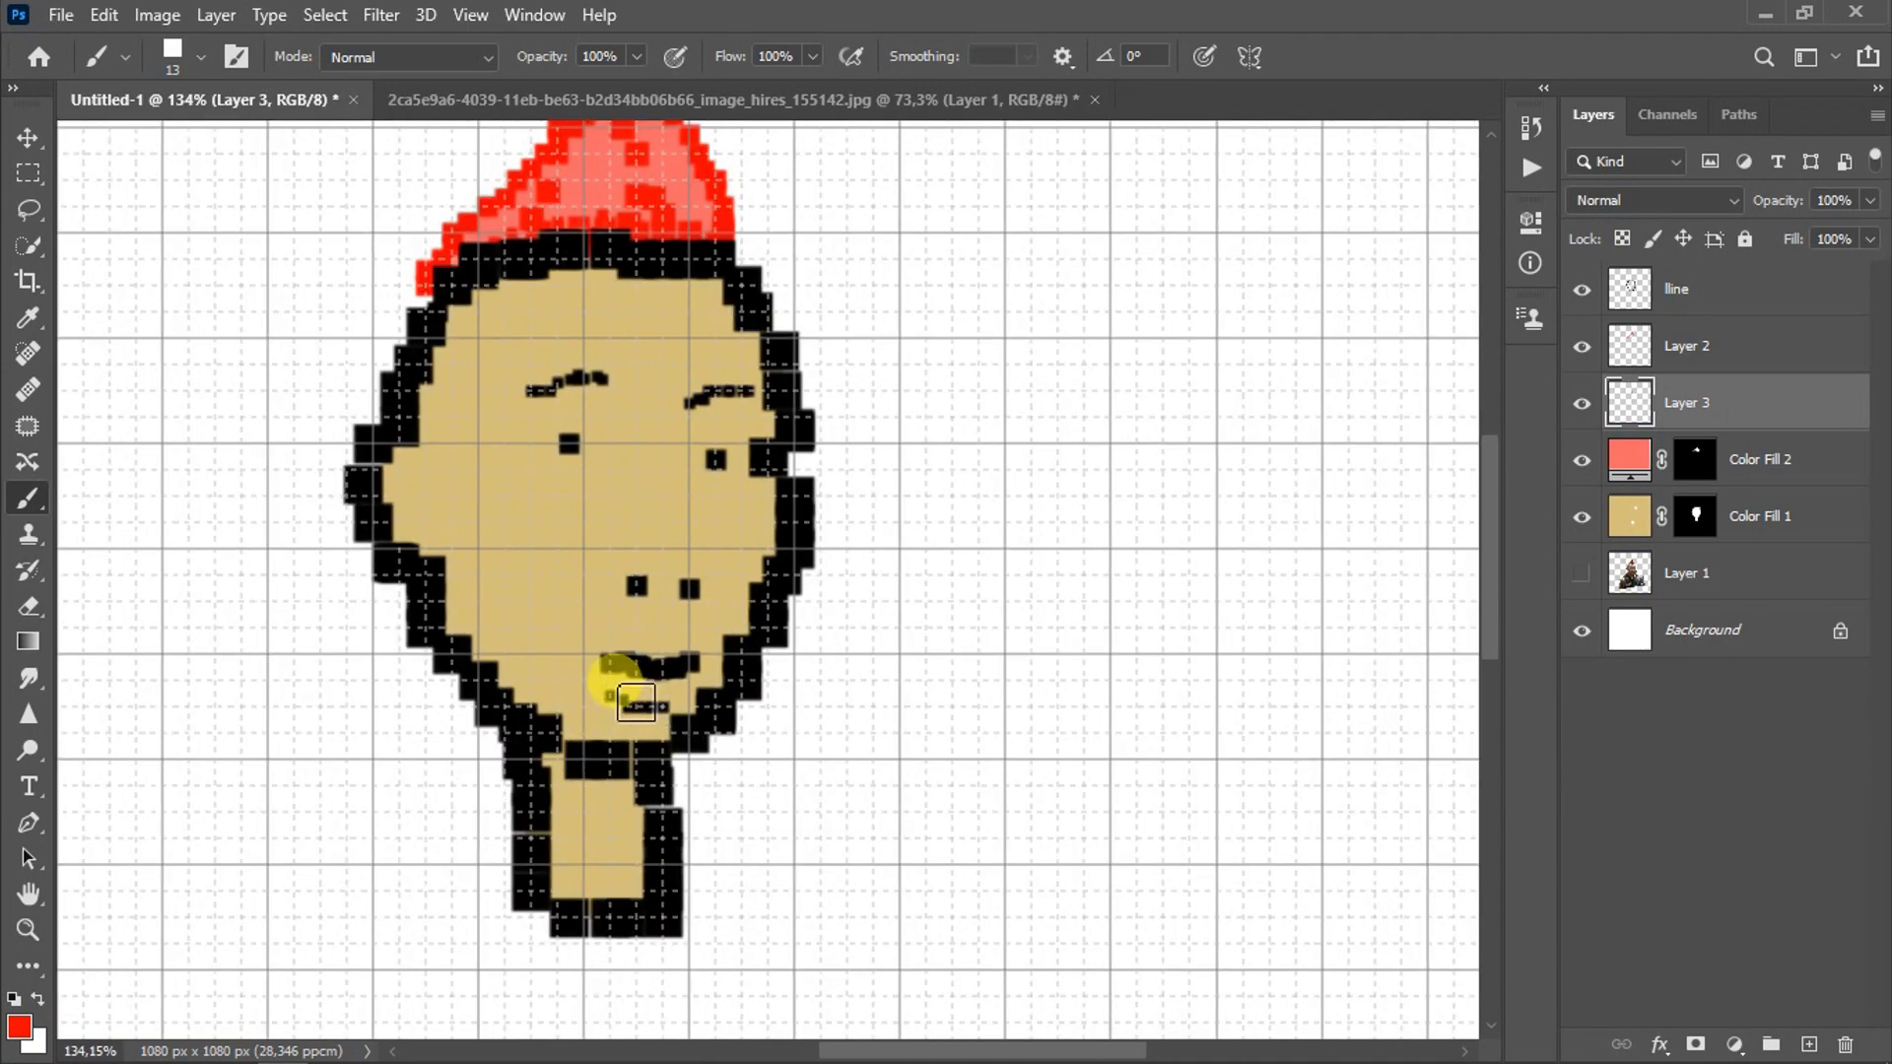
scroll(641, 482, up, 4)
click(1696, 294)
scroll(426, 558, down, 5)
scroll(589, 579, down, 1)
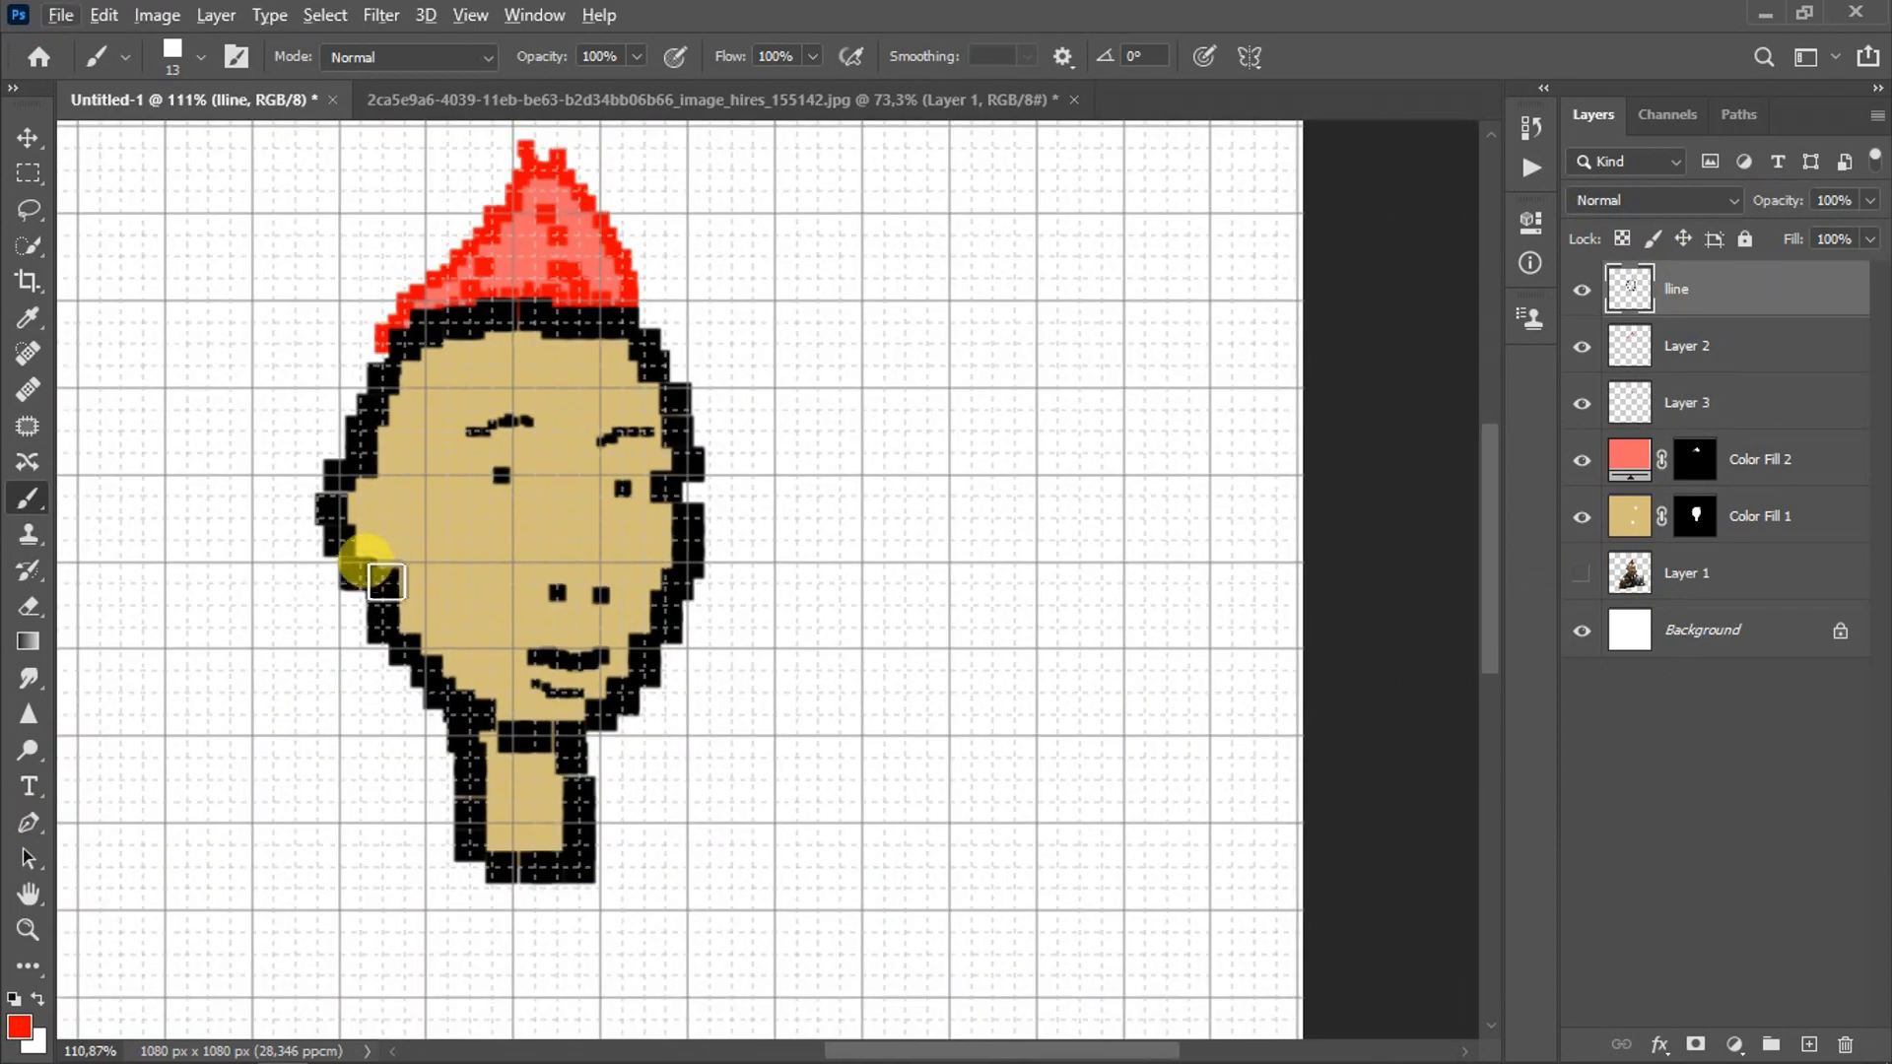
scroll(483, 433, up, 4)
scroll(572, 463, down, 3)
Step: Add a bright green Solid Color fill layer beneath the hidden photo layer as the background
click(1754, 577)
ctrl+click(1809, 1044)
click(1734, 1044)
click(1719, 419)
click(1116, 302)
click(1188, 383)
click(963, 131)
drag(1197, 131, 1187, 363)
click(1060, 138)
click(1426, 118)
Step: Group all portrait layers from the tan face fill up to the outline layer
scroll(801, 487, down, 7)
scroll(801, 487, down, 2)
click(1783, 518)
shift+click(1777, 291)
right_click(1781, 295)
right_click(1856, 404)
click(1809, 1044)
key(ctrl+z)
click(1771, 1045)
Step: Duplicate the portrait group, merge the copy into one layer and hide the original Group 1
key(ctrl+j)
right_click(1743, 280)
click(1498, 734)
click(1581, 335)
Step: Resize the merged portrait copy with Free Transform and move it near the centre of the green canvas
key(ctrl+t)
mouse_move(874, 323)
mouse_down()
mouse_move(958, 255)
mouse_move(860, 353)
mouse_move(907, 379)
mouse_up()
click(1374, 57)
click(27, 138)
drag(769, 502, 746, 544)
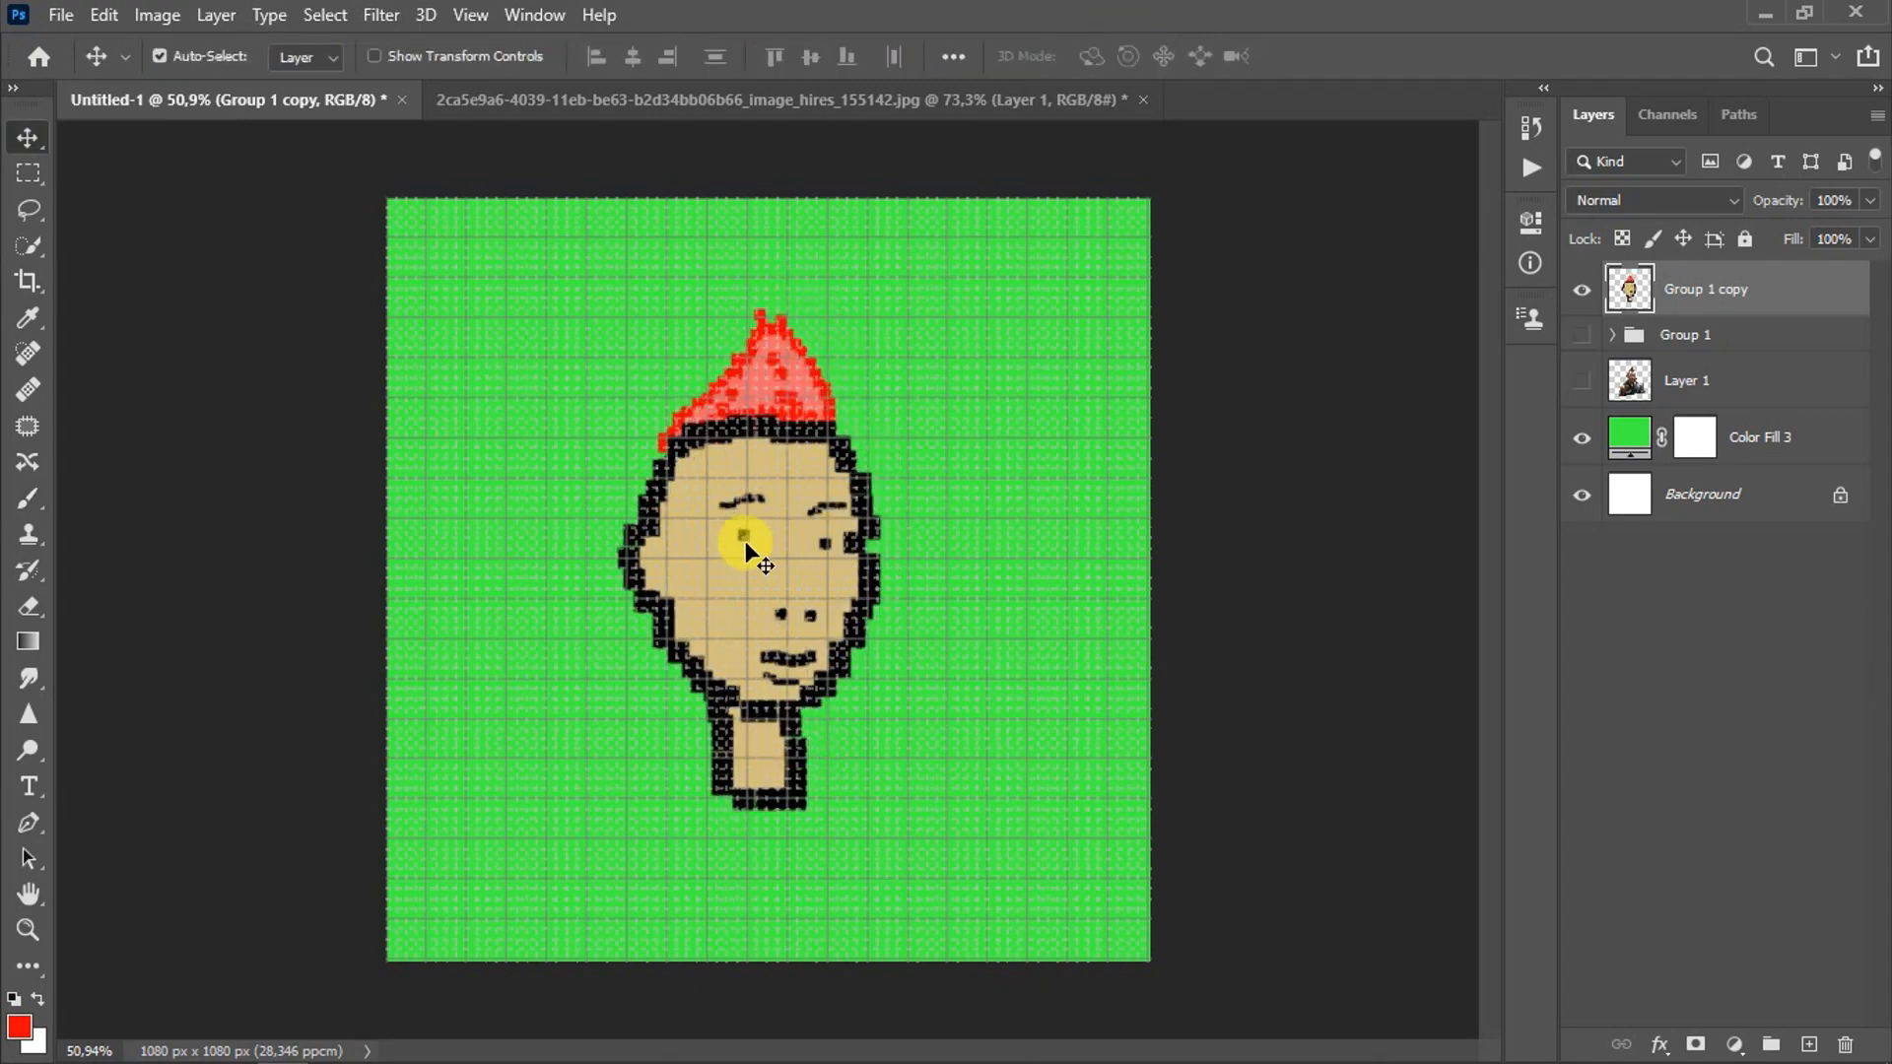
key(ctrl+t)
drag(908, 292, 810, 254)
click(1329, 58)
Step: Enlarge the merged portrait copy with Free Transform so it fills most of the green canvas's height
key(ctrl+t)
drag(880, 306, 900, 272)
drag(809, 384, 918, 349)
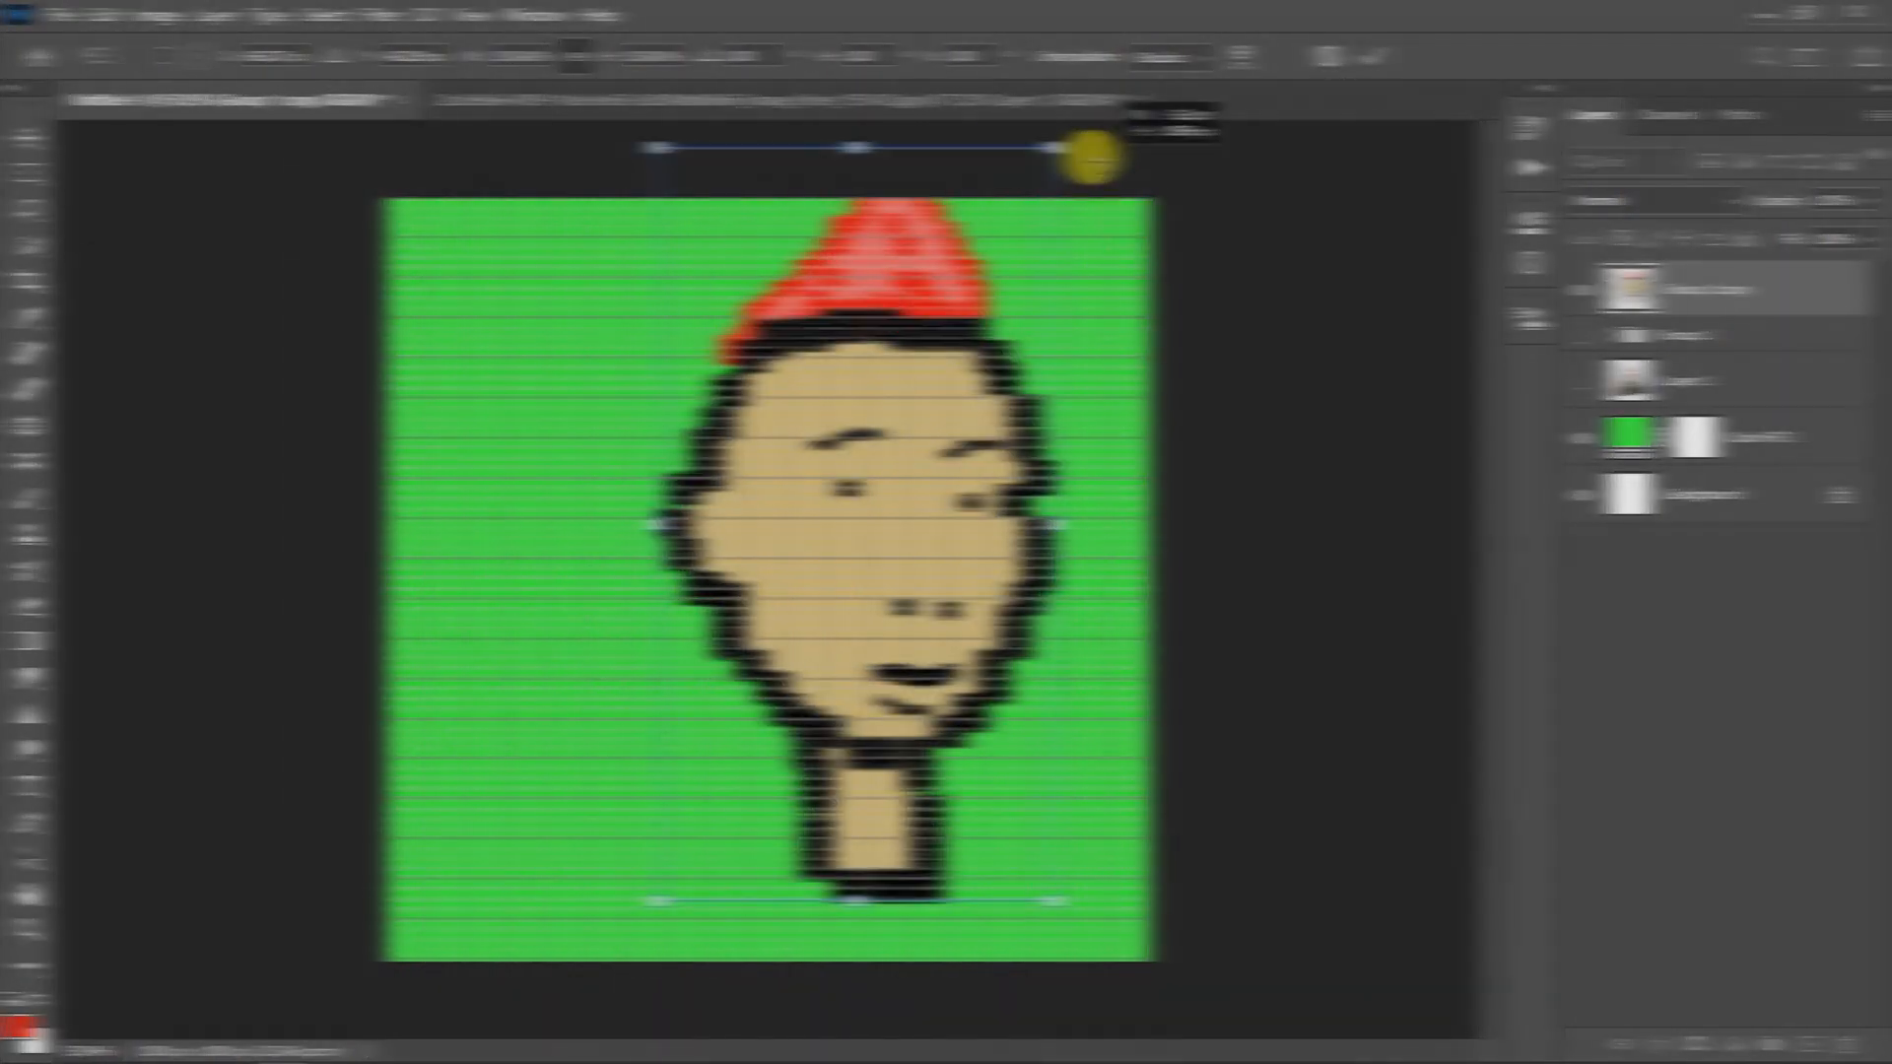